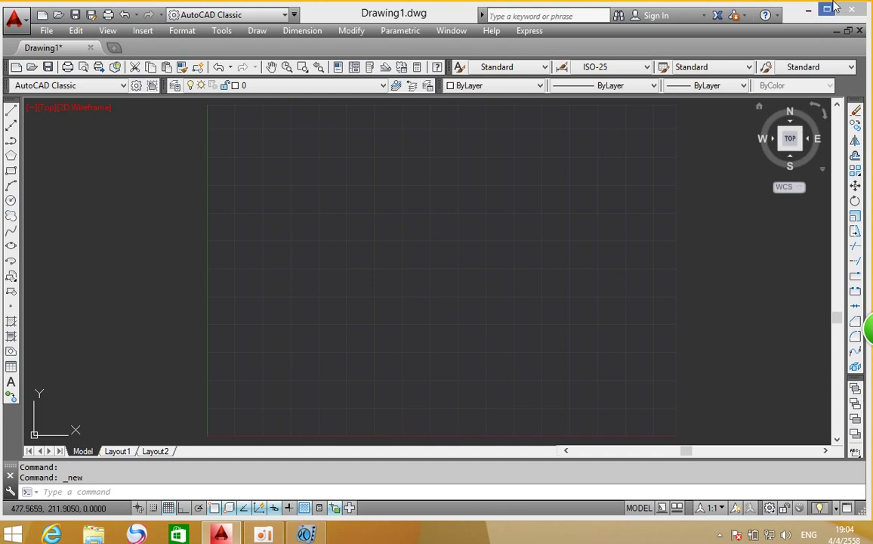
# - Minimize the AutoCAD window to get it out of the way
pyautogui.click(808, 10)
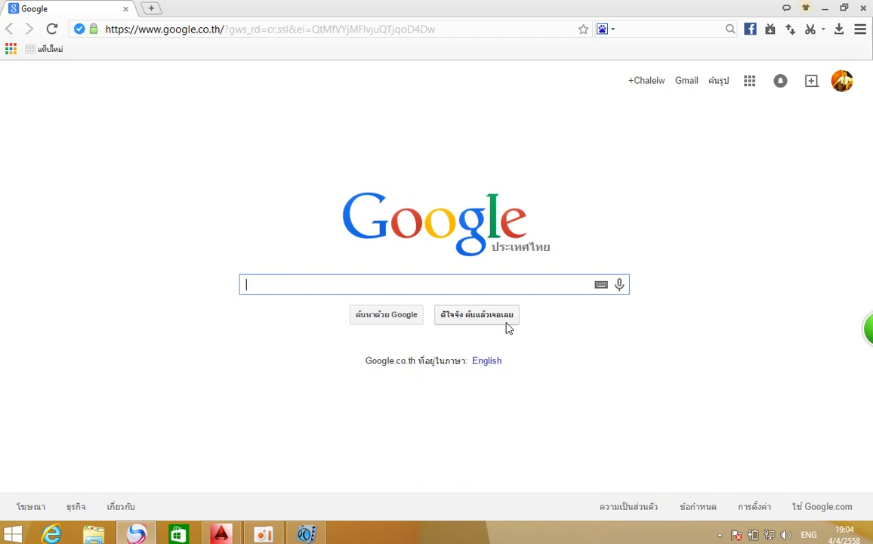
# - Open a new Chrome tab beside Google and launch Facebook from its shortcut tiles
pyautogui.click(151, 8)
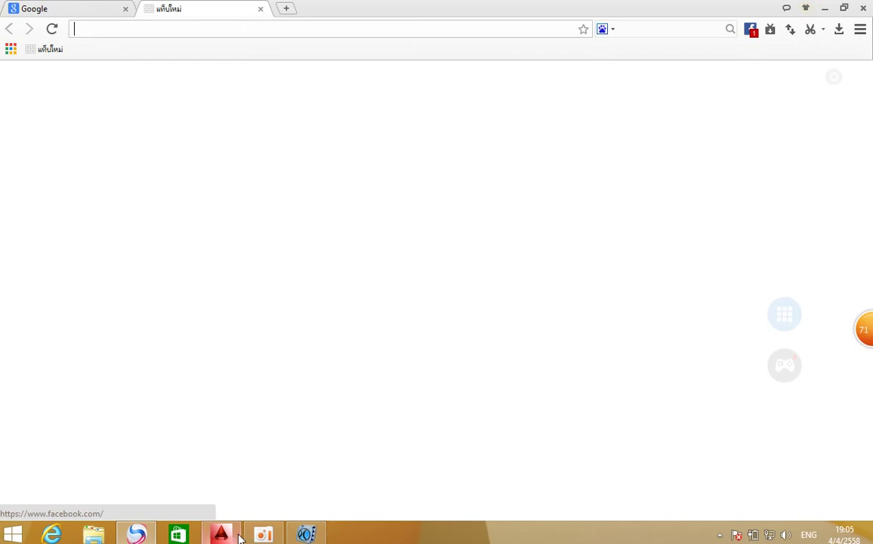
pyautogui.hotkey('ctrl', 't')
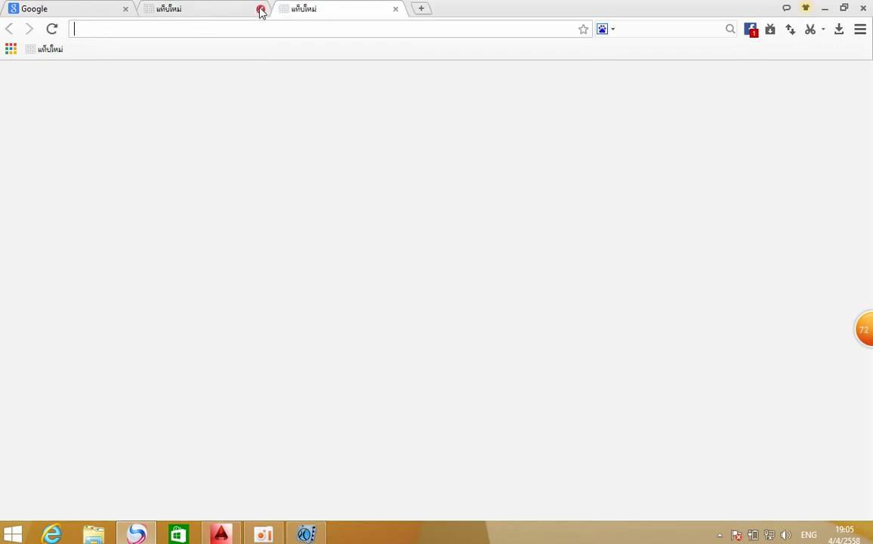
pyautogui.click(259, 9)
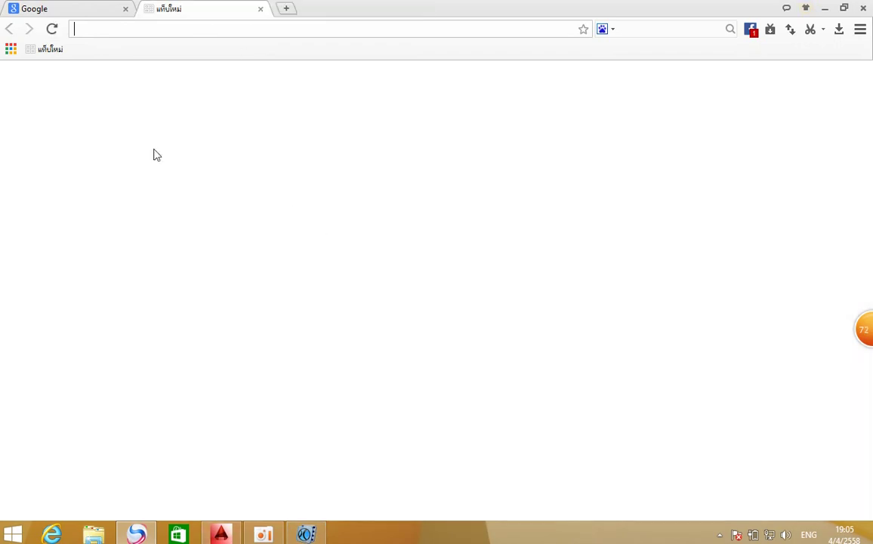
pyautogui.click(44, 9)
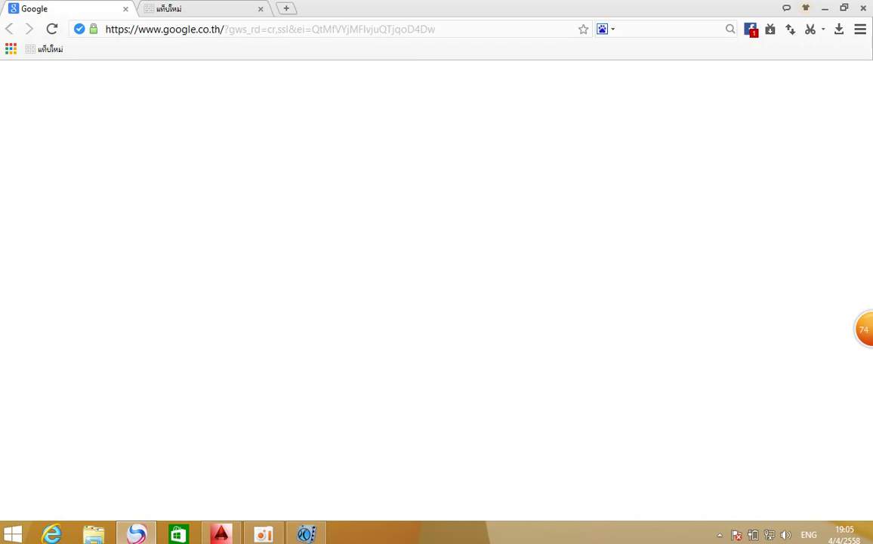
pyautogui.click(219, 15)
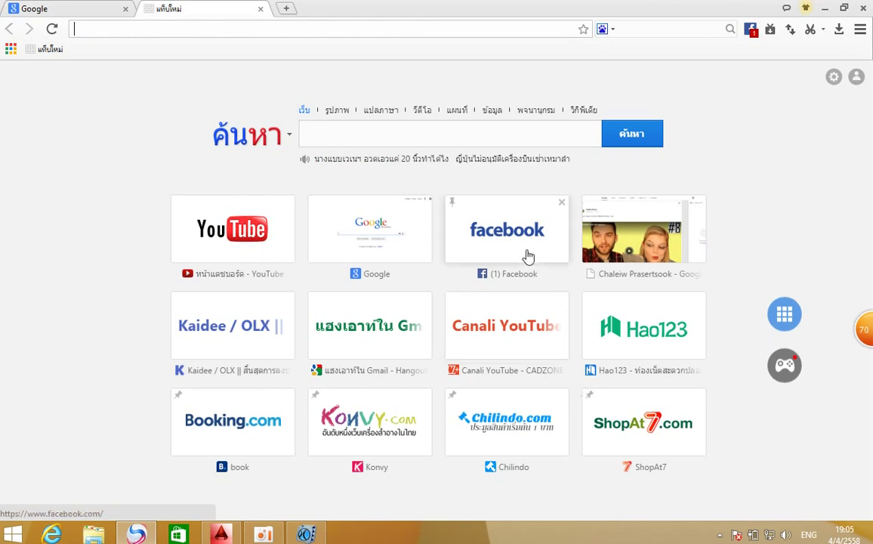
pyautogui.click(527, 257)
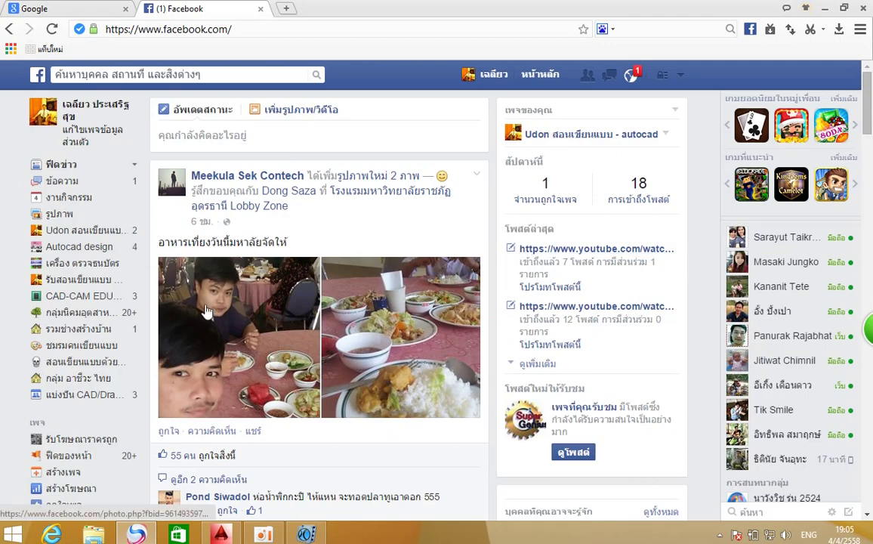
# - Open the ชมรมคนเขียนแบบ group's AutoCAD live-stream post from the notifications list
pyautogui.click(632, 76)
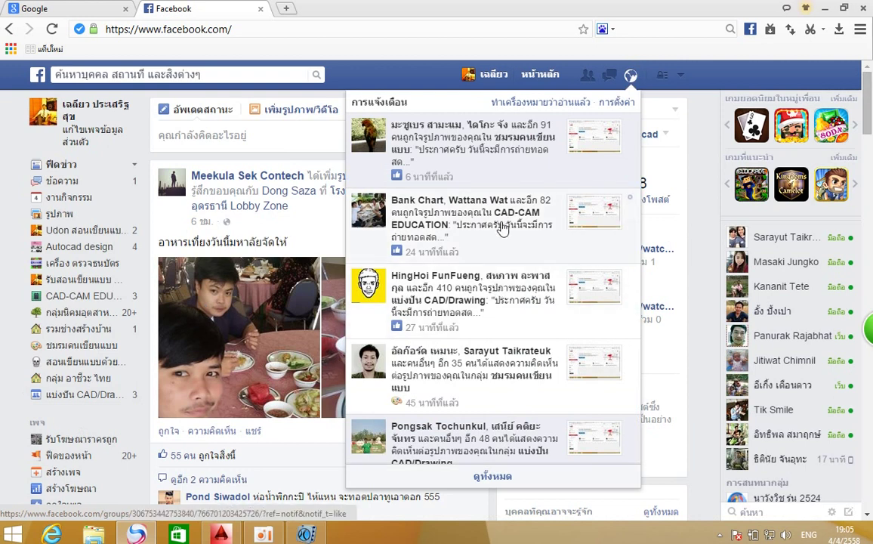
pyautogui.click(511, 180)
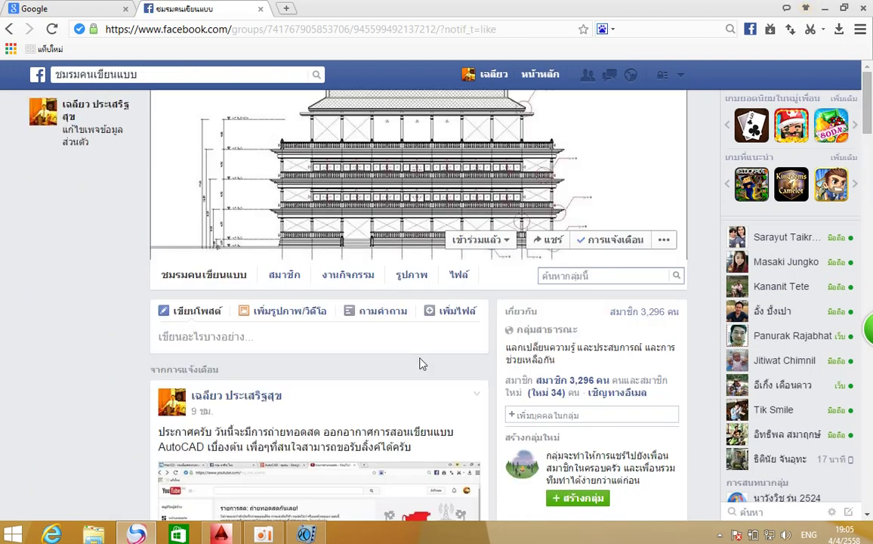
pyautogui.scroll(-5, 409, 314)
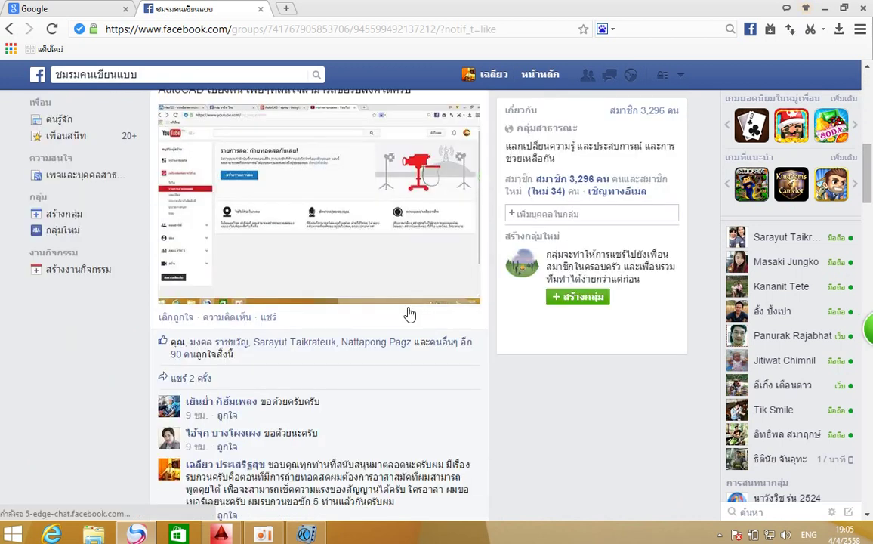
pyautogui.scroll(-1, 409, 315)
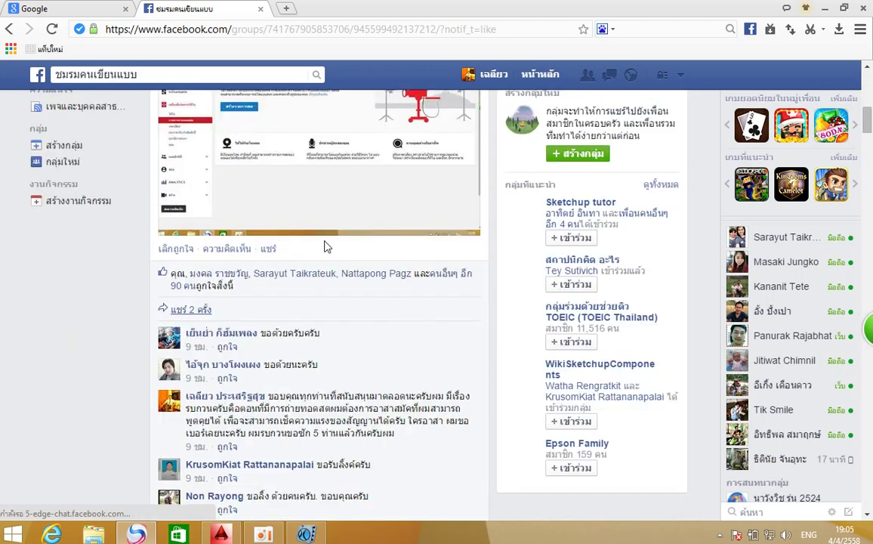
pyautogui.scroll(1, 327, 247)
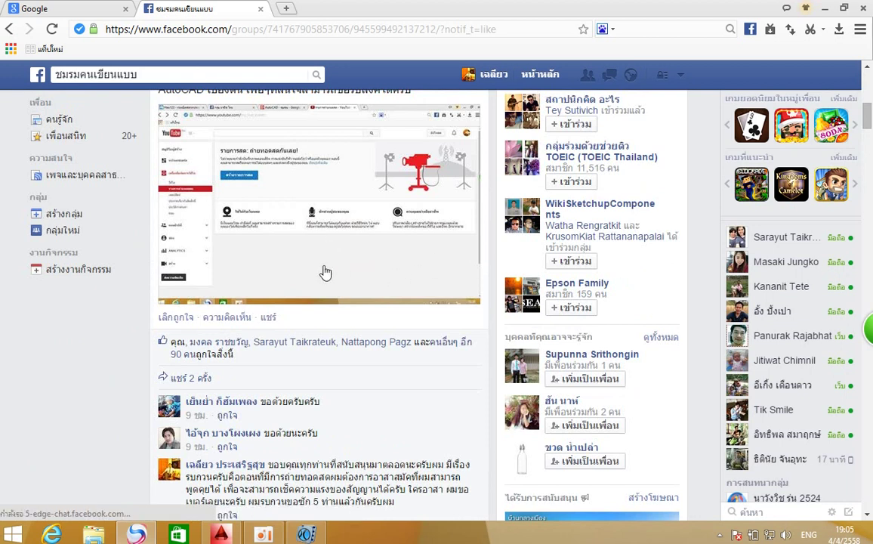
pyautogui.scroll(-1, 325, 311)
pyautogui.scroll(-1, 327, 315)
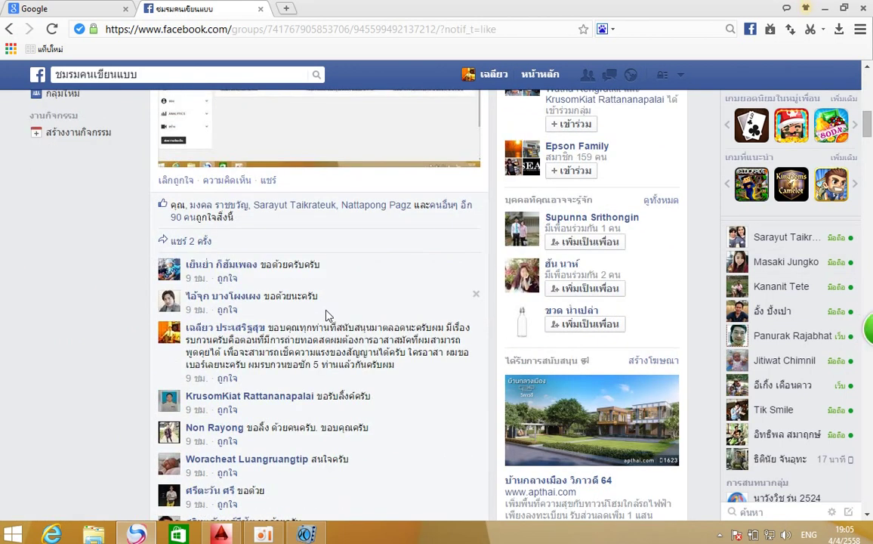
pyautogui.scroll(-1, 326, 315)
pyautogui.scroll(-1, 326, 315)
# - Read through the post's comment thread, then reopen the notifications list
pyautogui.scroll(-2, 355, 363)
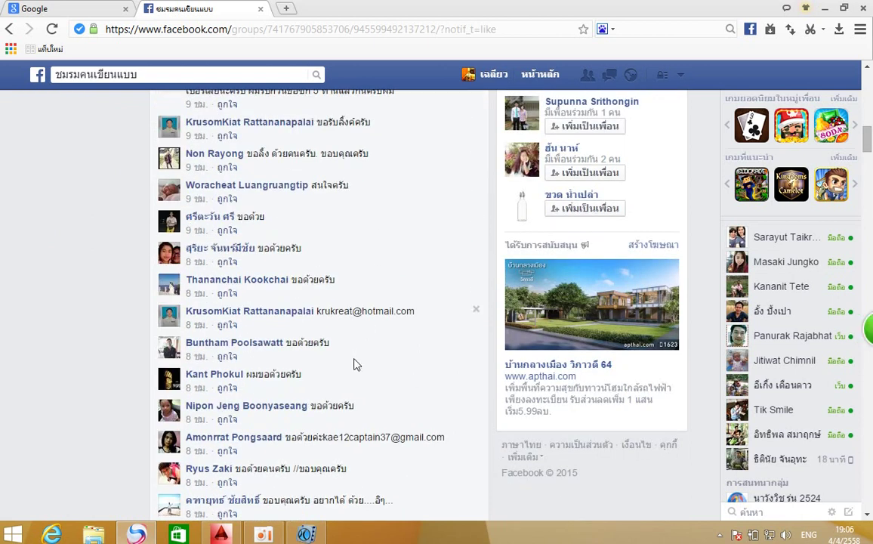
pyautogui.scroll(-1, 355, 364)
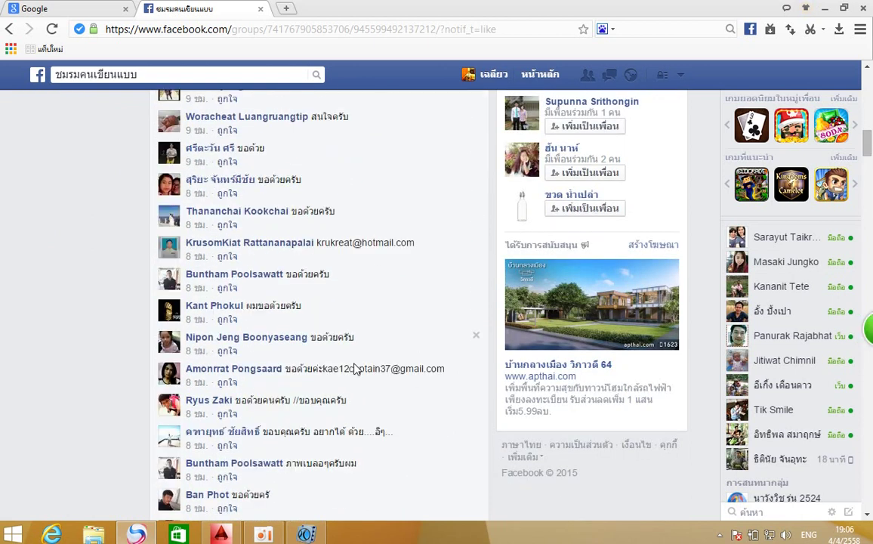
pyautogui.scroll(-1, 384, 414)
pyautogui.scroll(-1, 384, 414)
pyautogui.scroll(-2, 383, 414)
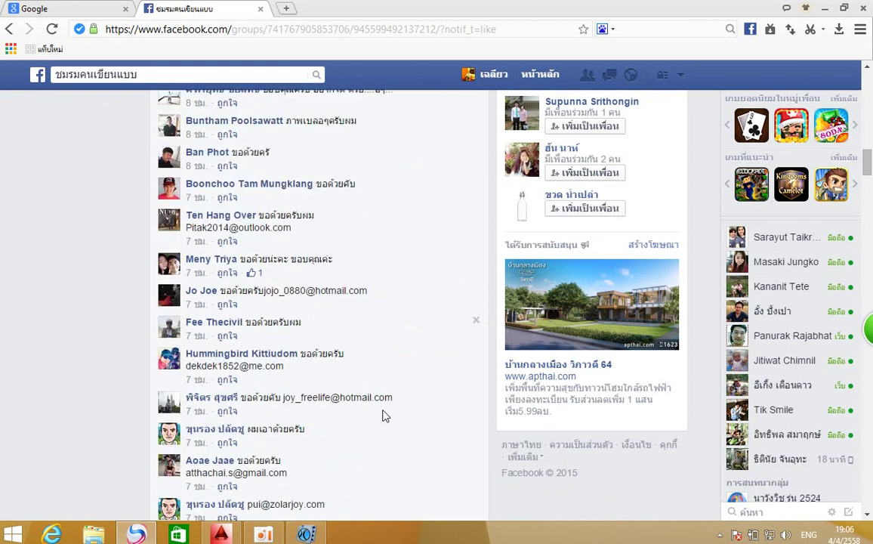
pyautogui.scroll(-3, 383, 414)
pyautogui.scroll(-2, 384, 414)
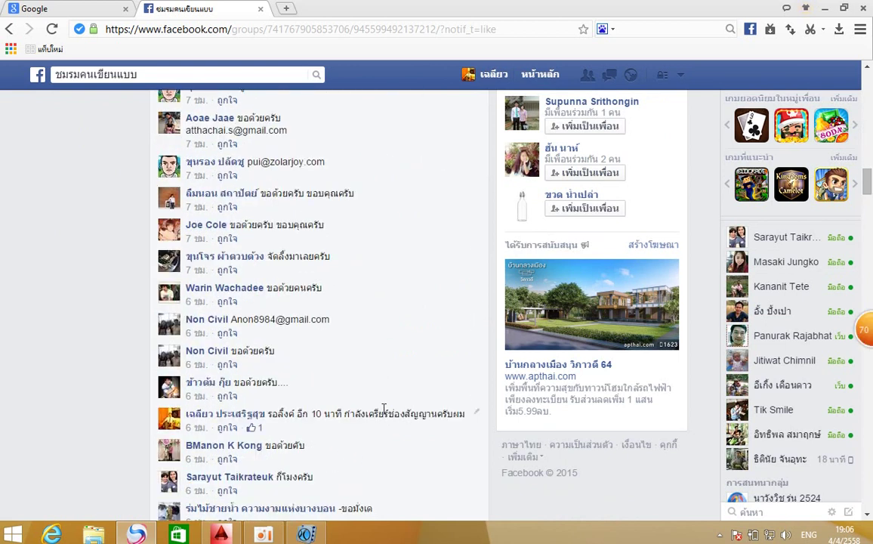
pyautogui.scroll(-2, 384, 414)
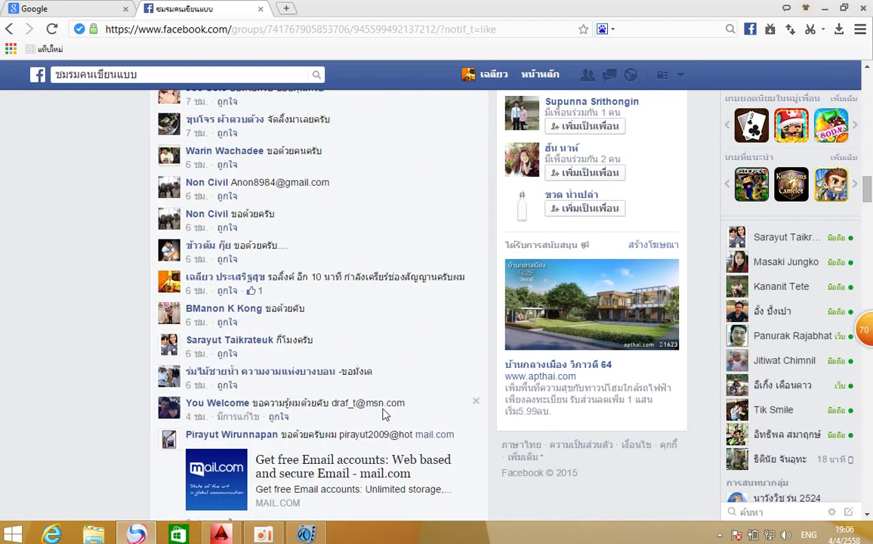
pyautogui.scroll(1, 384, 414)
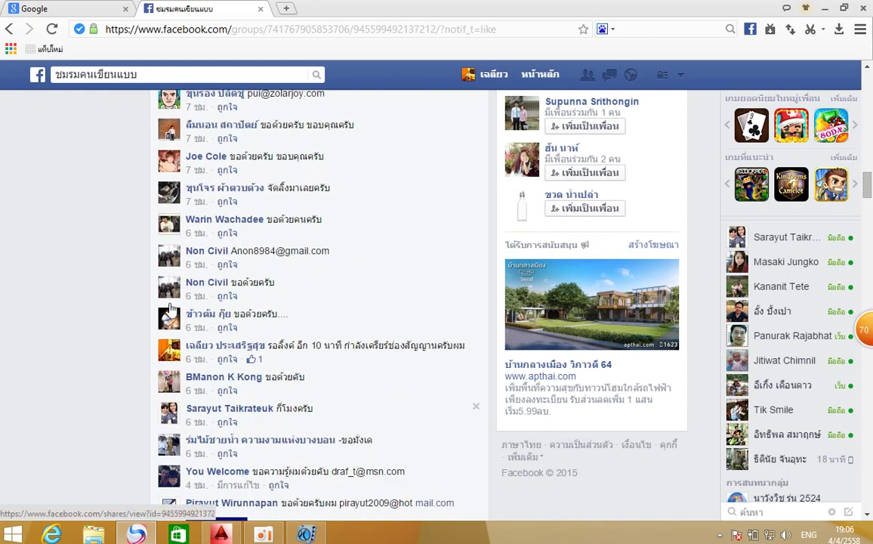
pyautogui.scroll(3, 200, 319)
pyautogui.click(630, 75)
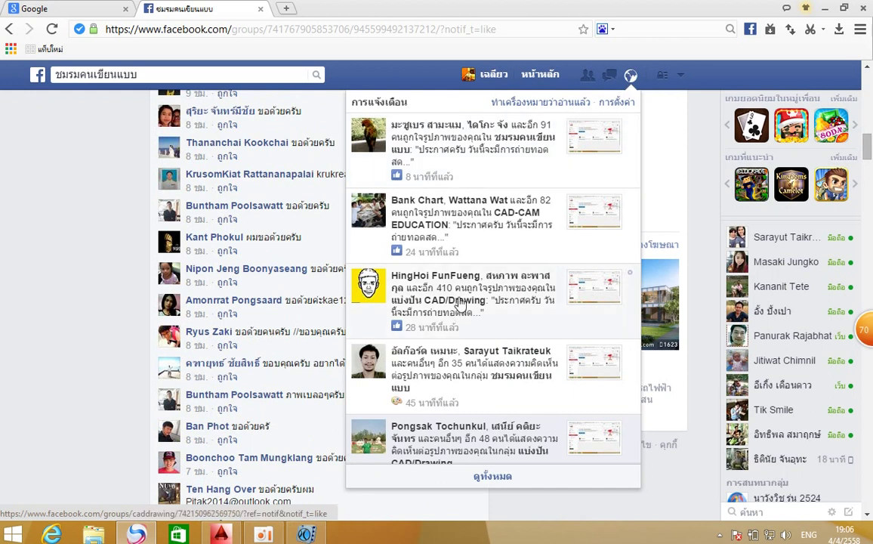
# - Open the CAD-CAM EDUCATION live-stream announcement and scroll through its comments
pyautogui.click(440, 198)
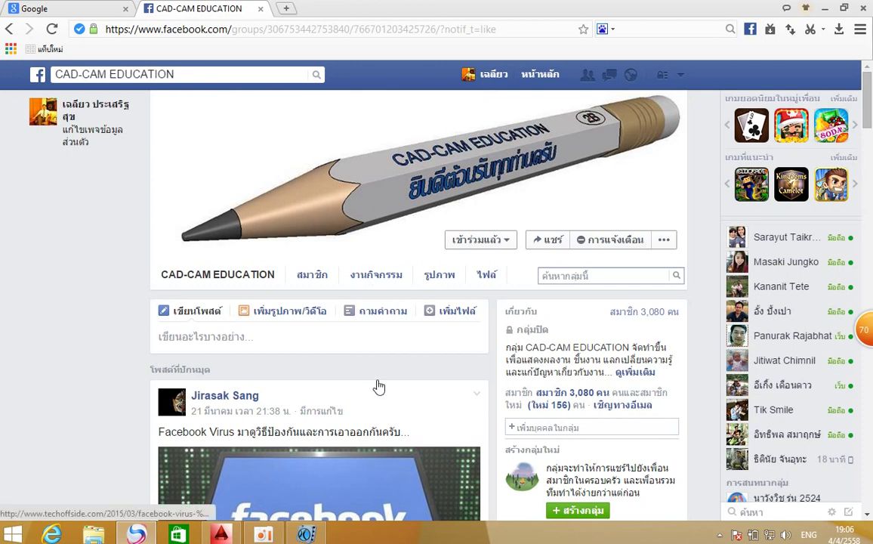
pyautogui.scroll(-4, 379, 385)
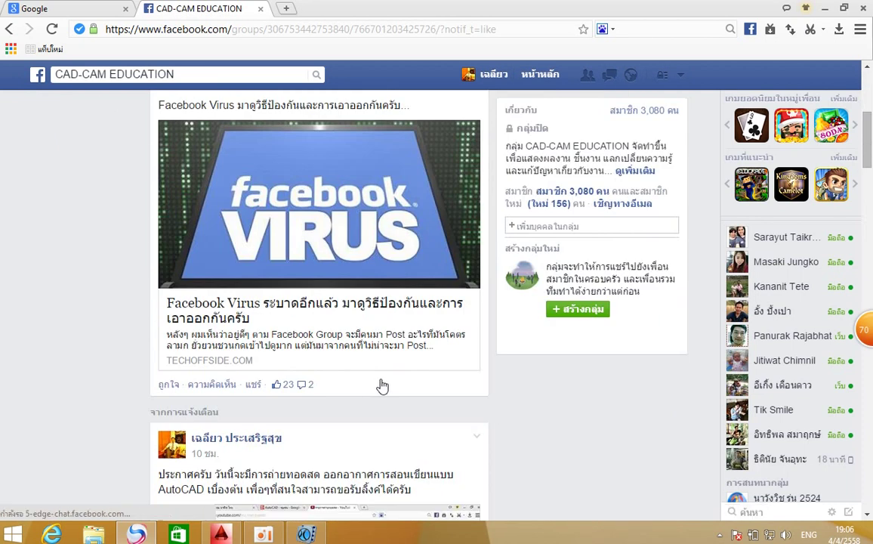
pyautogui.scroll(-4, 316, 401)
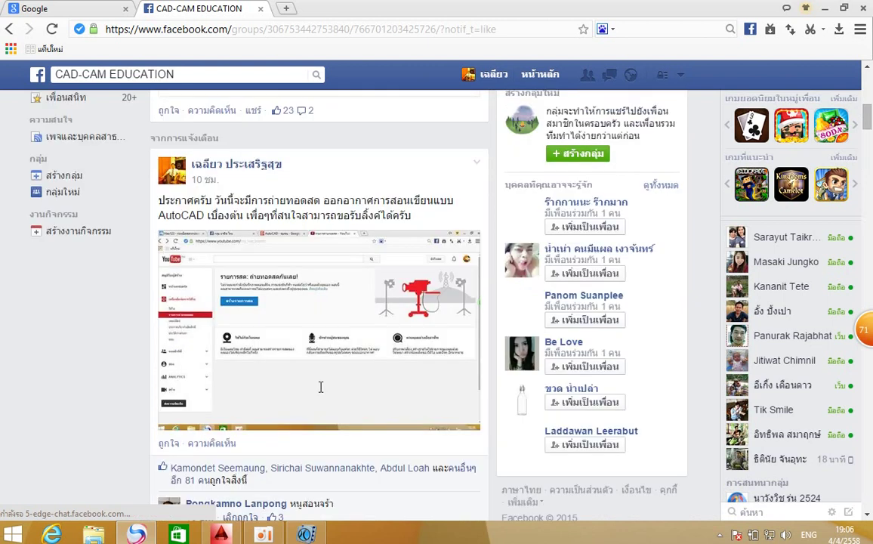
pyautogui.scroll(-5, 320, 302)
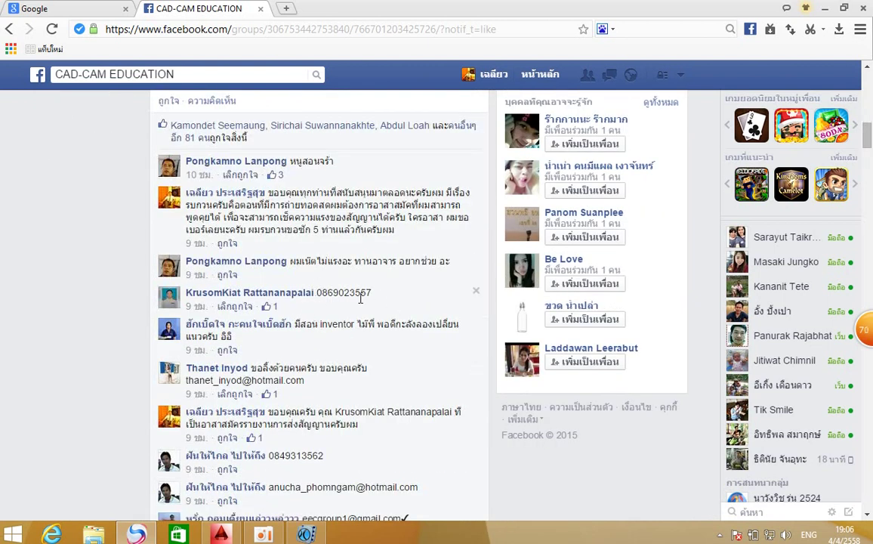
pyautogui.scroll(-1, 360, 298)
pyautogui.scroll(-1, 360, 300)
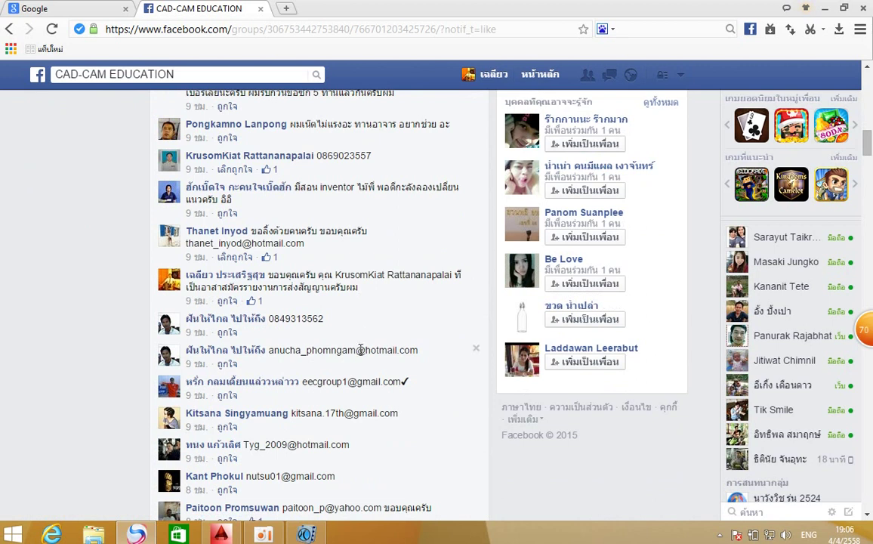
pyautogui.scroll(-2, 360, 347)
pyautogui.scroll(-1, 360, 351)
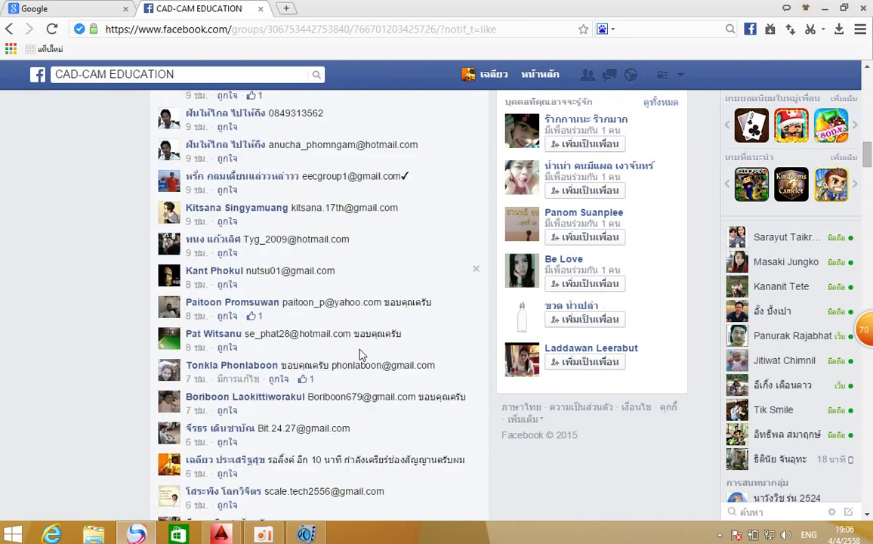
pyautogui.scroll(-1, 360, 353)
pyautogui.scroll(-2, 360, 354)
pyautogui.scroll(-2, 360, 354)
pyautogui.scroll(-2, 360, 353)
# - Go to the แบ่งปัน CAD/Drawing group's post from the notifications list
pyautogui.scroll(1, 360, 352)
pyautogui.scroll(2, 361, 353)
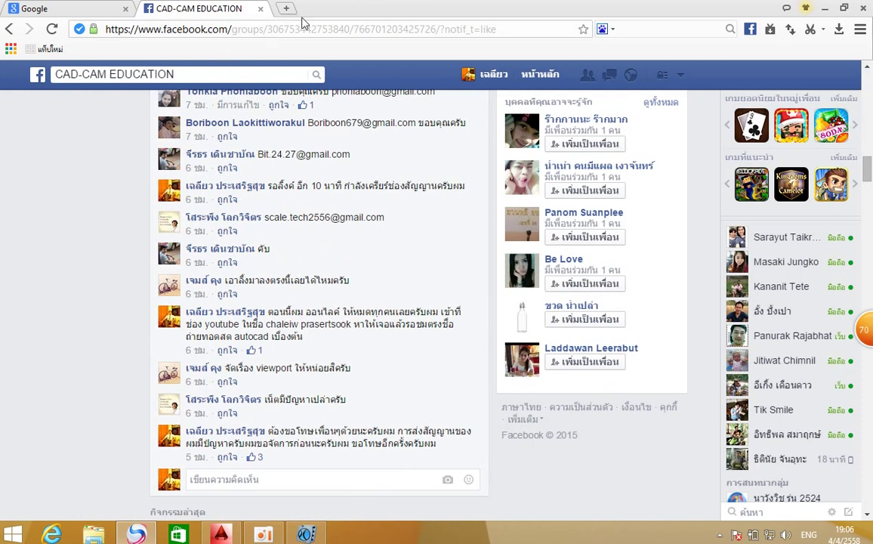
pyautogui.scroll(3, 364, 265)
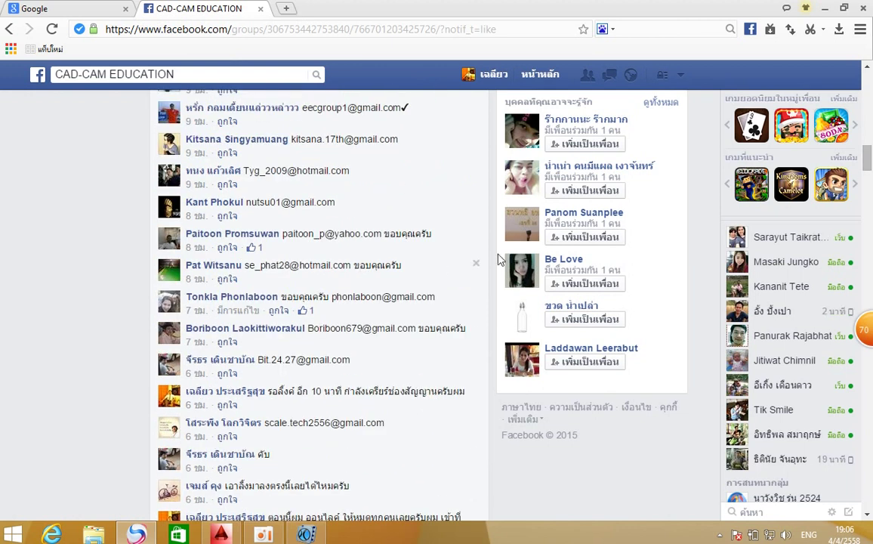
pyautogui.scroll(3, 423, 249)
pyautogui.scroll(5, 423, 250)
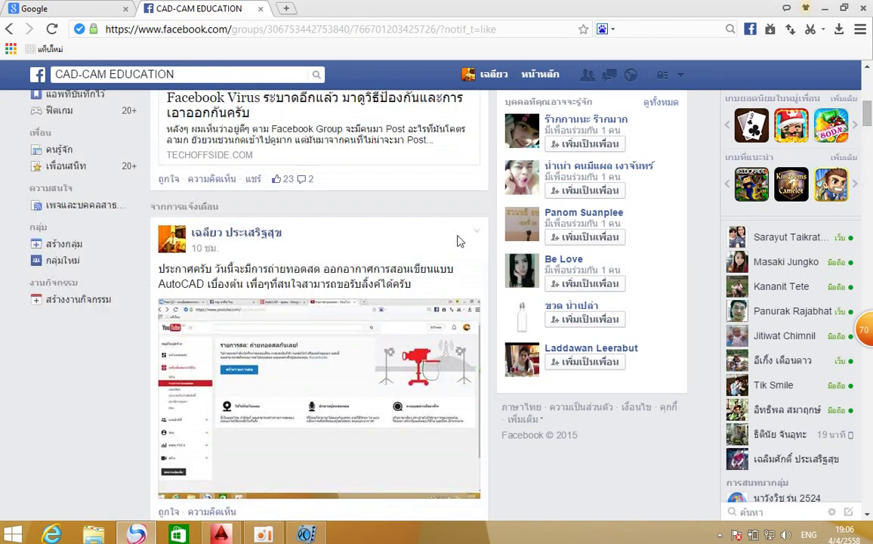
pyautogui.scroll(1, 423, 251)
pyautogui.click(630, 75)
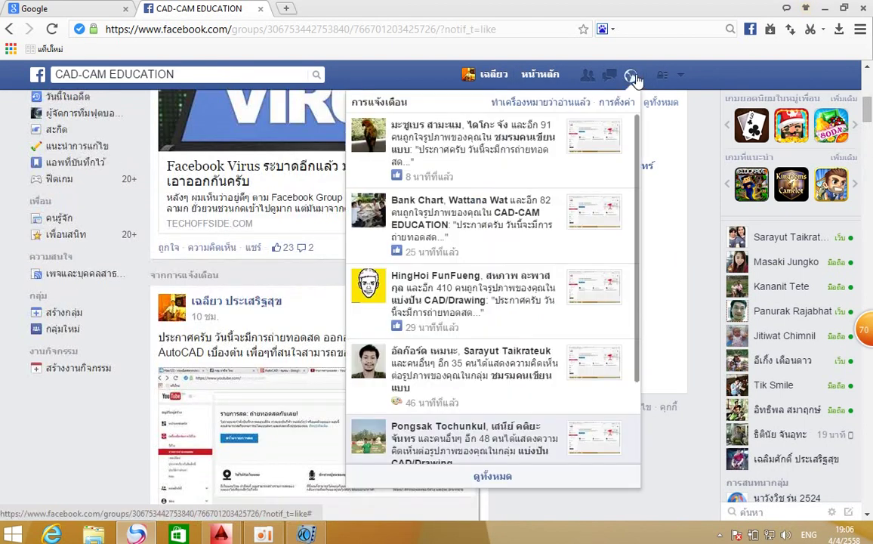
pyautogui.click(499, 304)
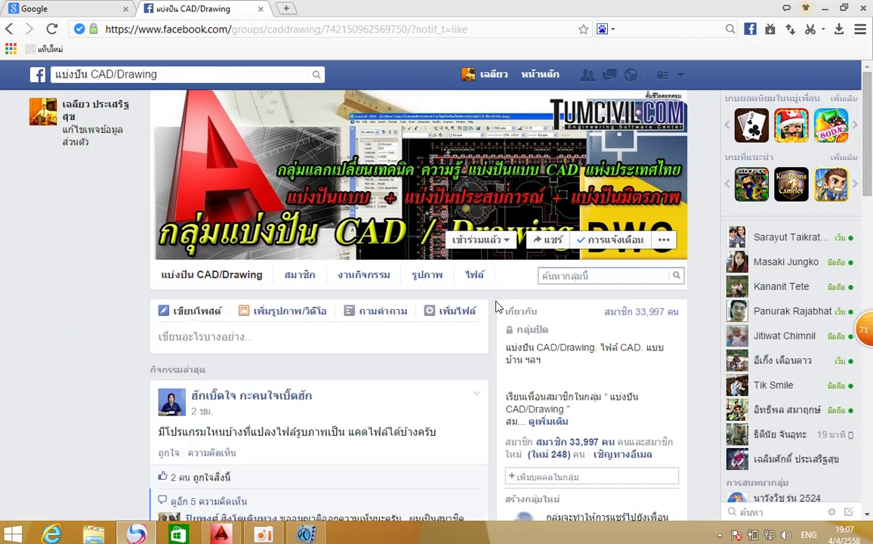
# - Scroll through the CAD/Drawing group's feed and comment threads
pyautogui.scroll(-1, 316, 327)
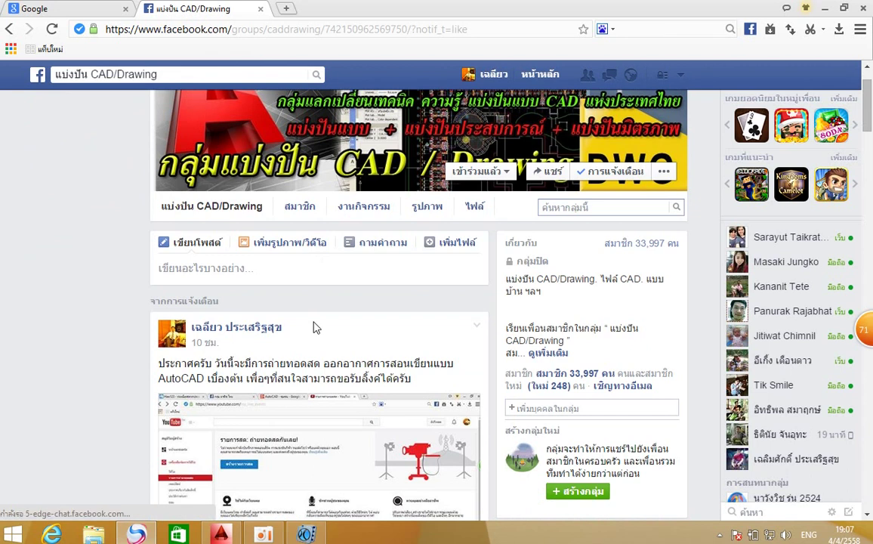
pyautogui.scroll(-1, 316, 328)
pyautogui.scroll(-3, 317, 343)
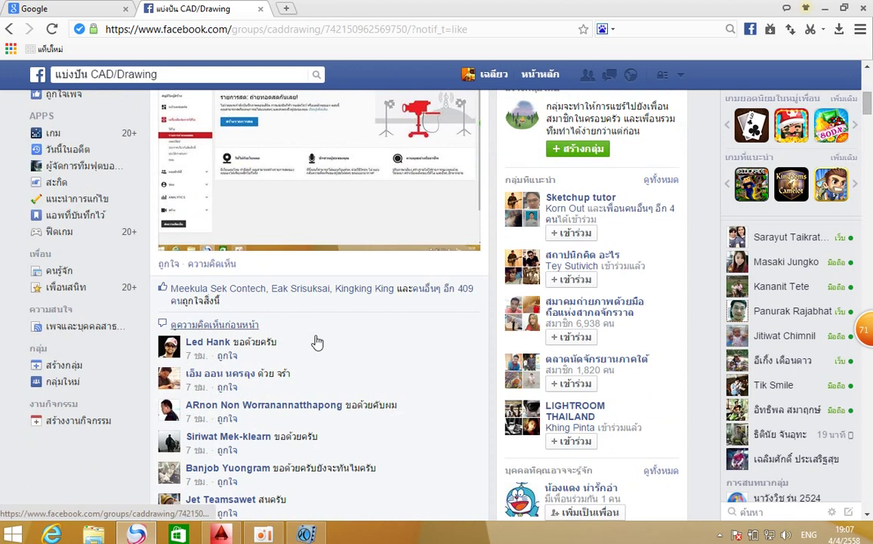
pyautogui.scroll(-5, 318, 343)
pyautogui.scroll(-3, 318, 343)
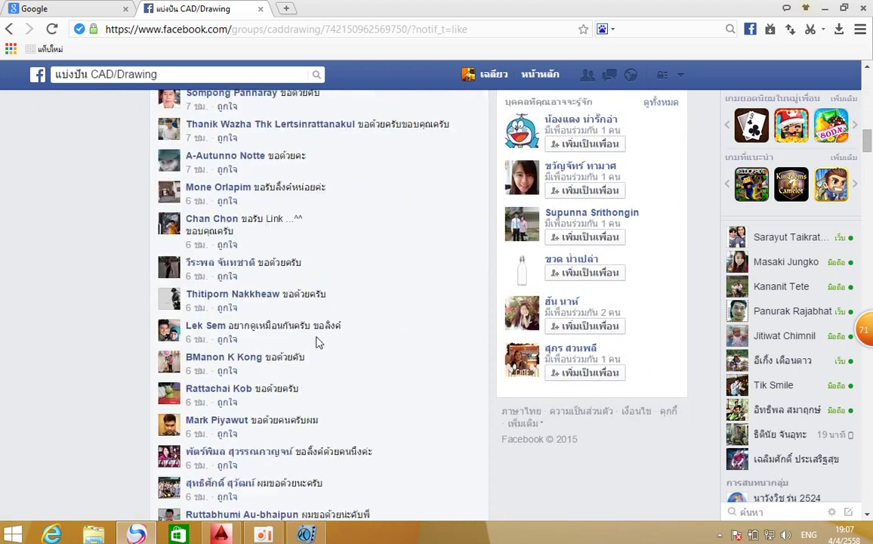
pyautogui.scroll(-2, 317, 343)
pyautogui.scroll(-2, 317, 343)
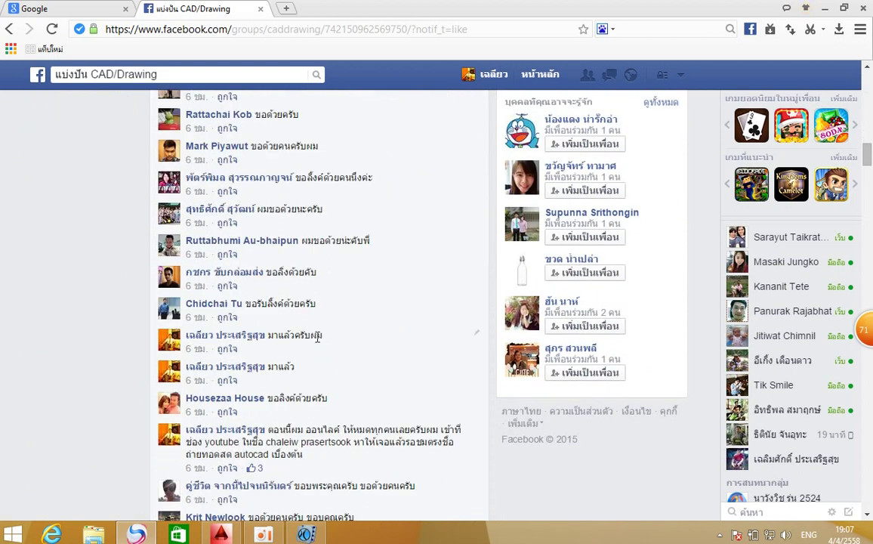
pyautogui.scroll(-3, 317, 338)
pyautogui.scroll(-2, 317, 338)
pyautogui.scroll(-1, 317, 338)
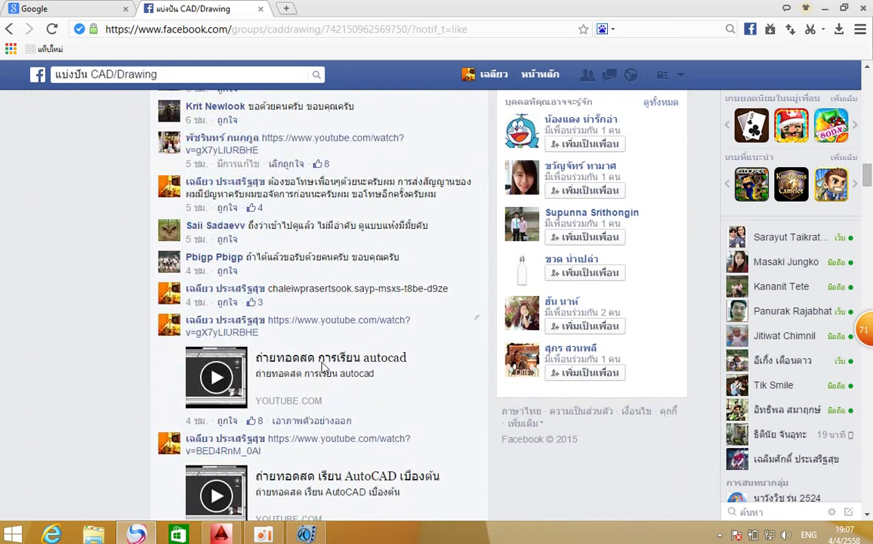
pyautogui.scroll(-1, 322, 365)
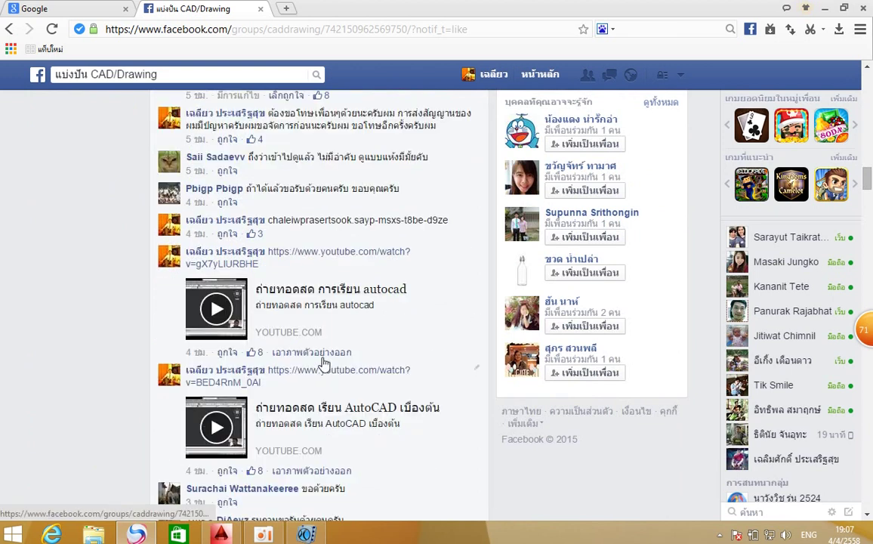
pyautogui.scroll(1, 322, 363)
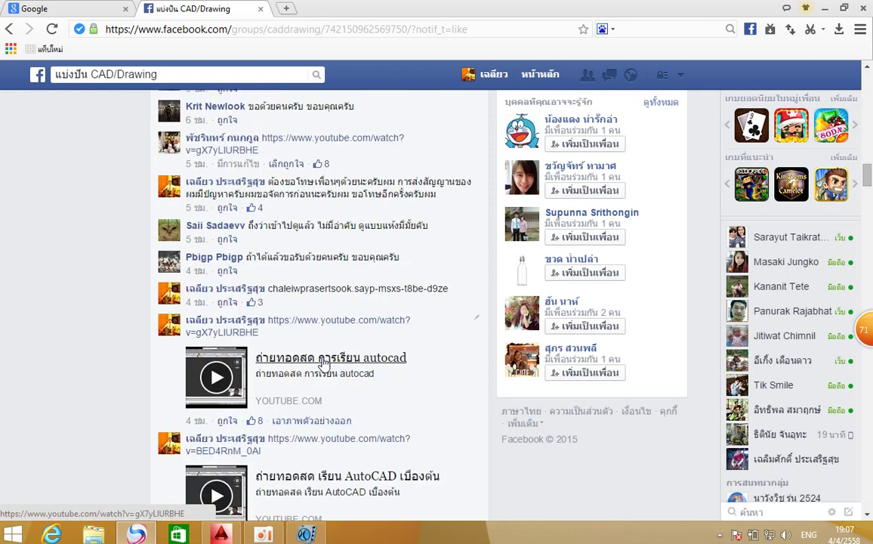
pyautogui.scroll(1, 323, 365)
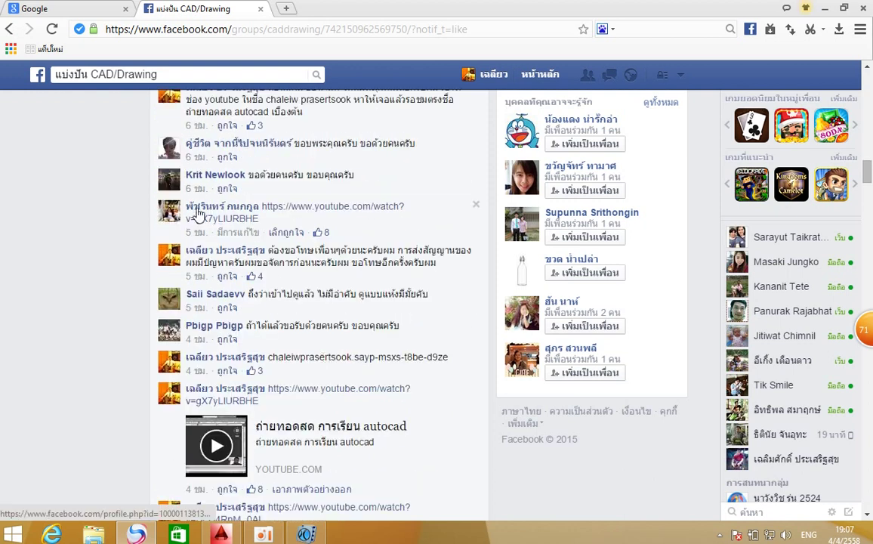
pyautogui.moveTo(222, 137)
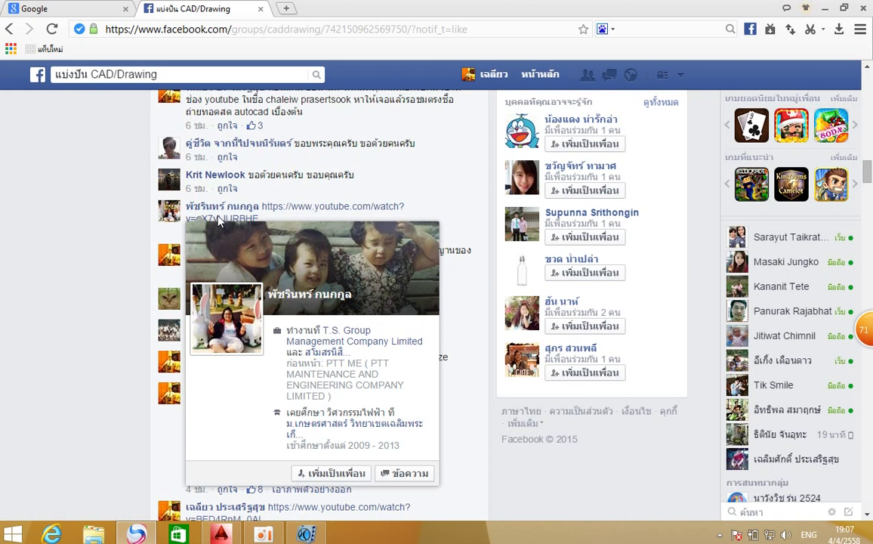
# - Browse more of the group's posts, then bring the AutoCAD drawing back to the front
pyautogui.scroll(-1, 385, 335)
pyautogui.scroll(-2, 388, 340)
pyautogui.scroll(-2, 393, 347)
pyautogui.scroll(-3, 393, 346)
pyautogui.scroll(-2, 393, 347)
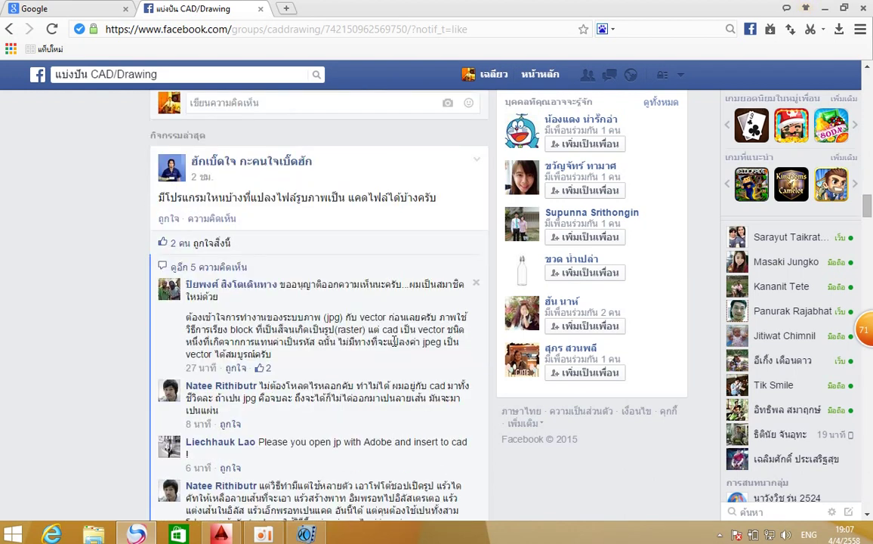
pyautogui.scroll(-1, 393, 347)
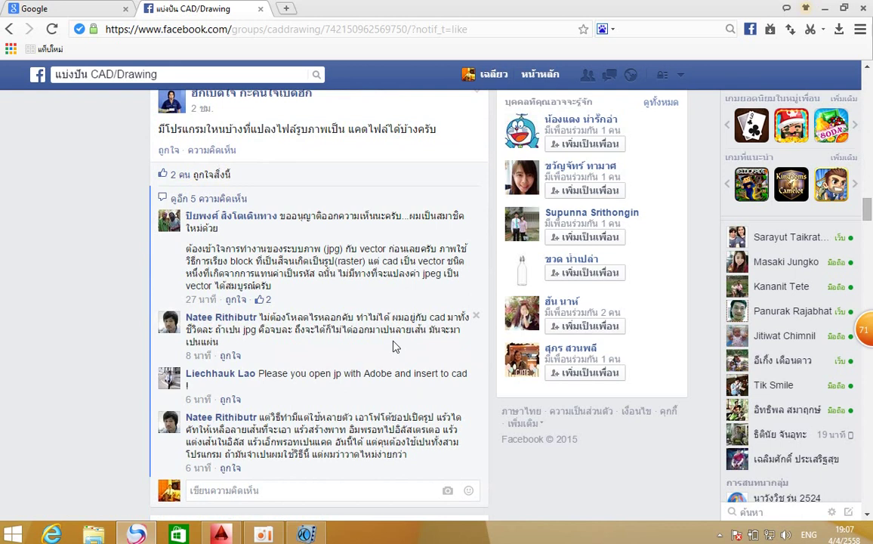
pyautogui.scroll(2, 393, 347)
pyautogui.scroll(2, 393, 347)
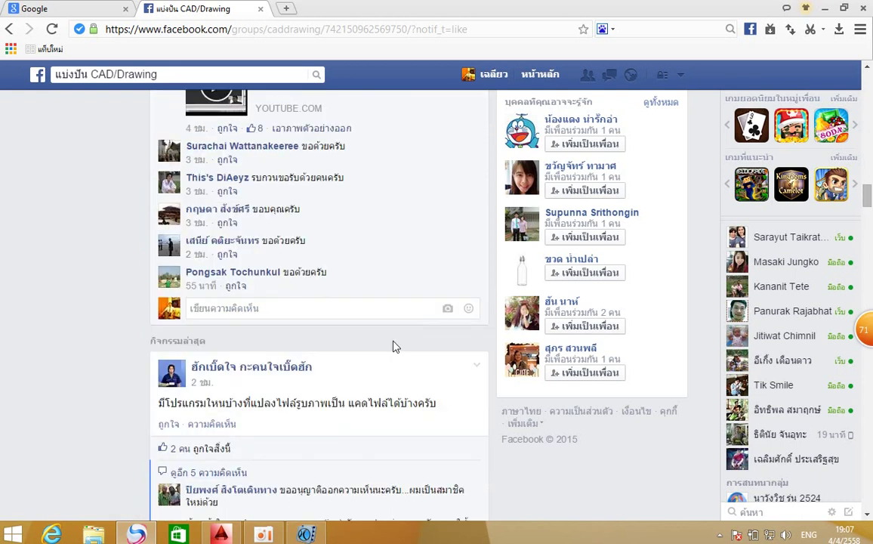
pyautogui.scroll(1, 393, 347)
pyautogui.scroll(1, 393, 346)
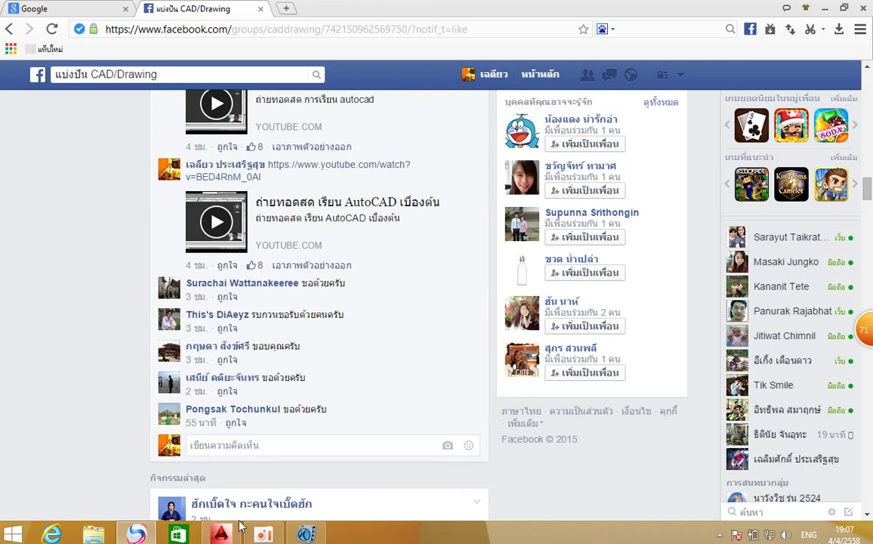
pyautogui.moveTo(221, 534)
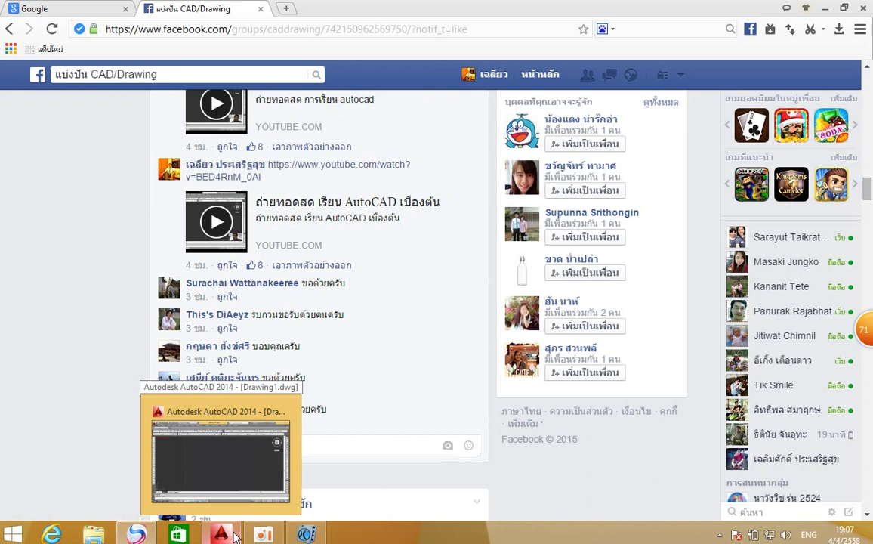
pyautogui.click(234, 536)
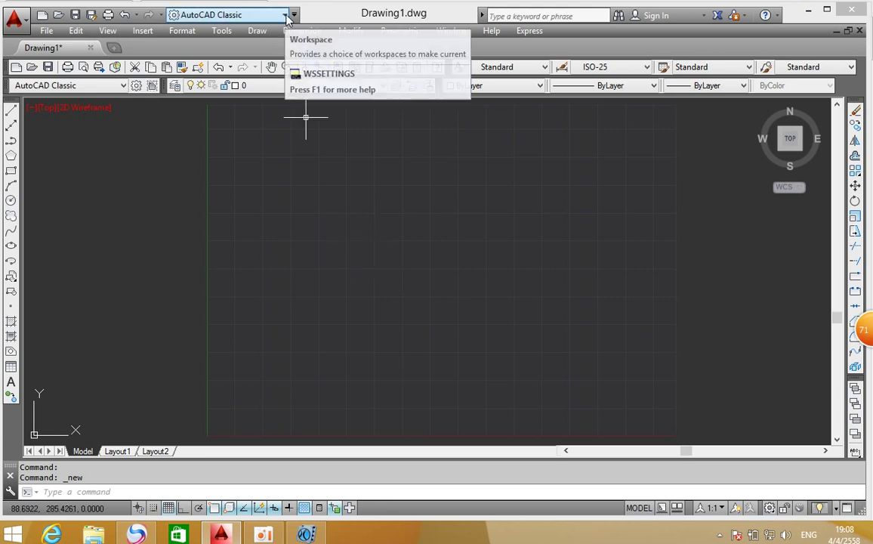
# - Show the Workspace Switching list, dismiss it keeping AutoCAD Classic, and show it again
pyautogui.click(286, 16)
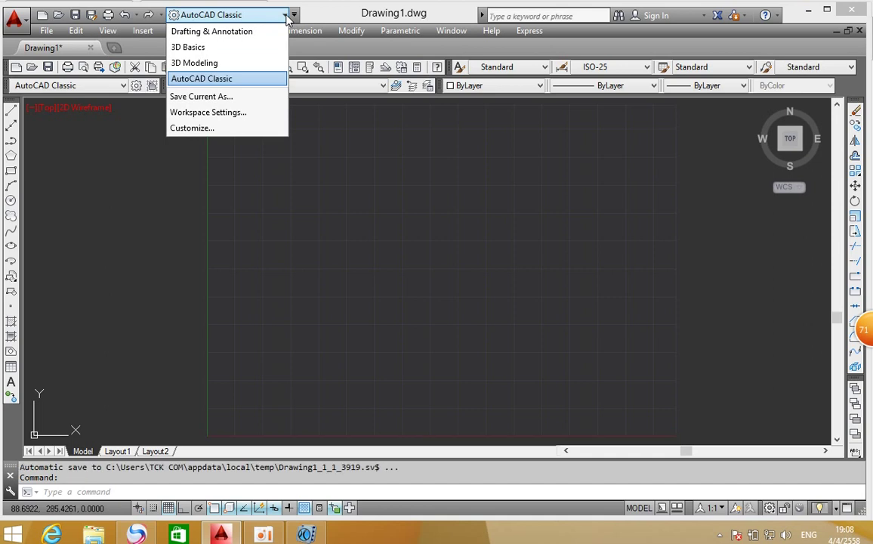
pyautogui.click(227, 79)
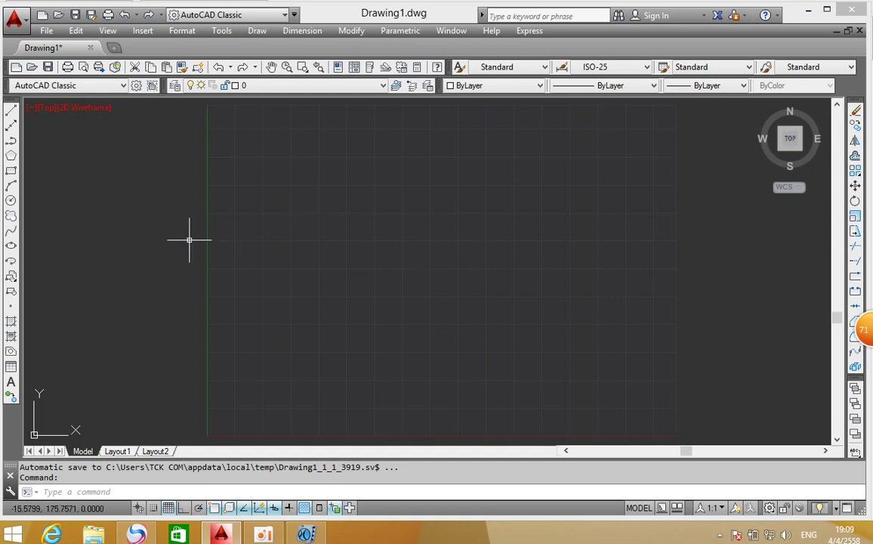
pyautogui.click(284, 15)
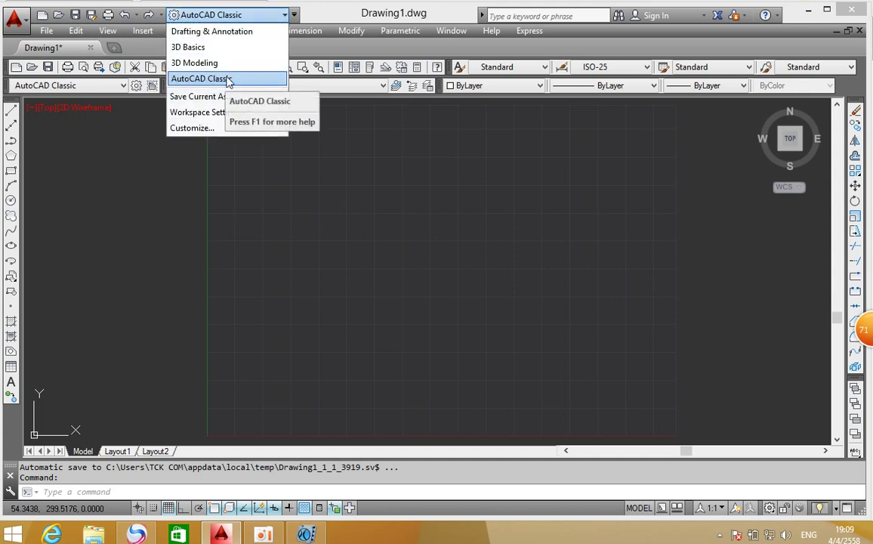
# - Switch to Drafting & Annotation, close the side palette, and clear any pending command
pyautogui.click(232, 31)
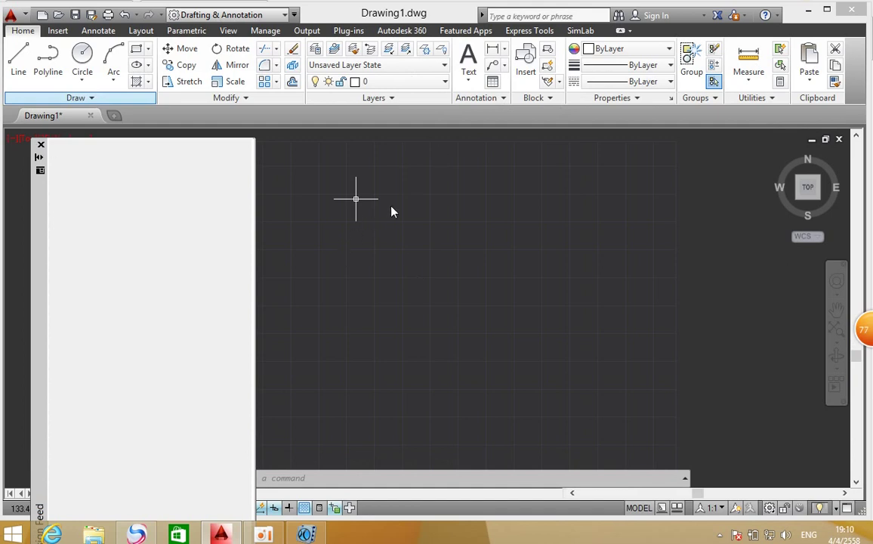
pyautogui.click(41, 144)
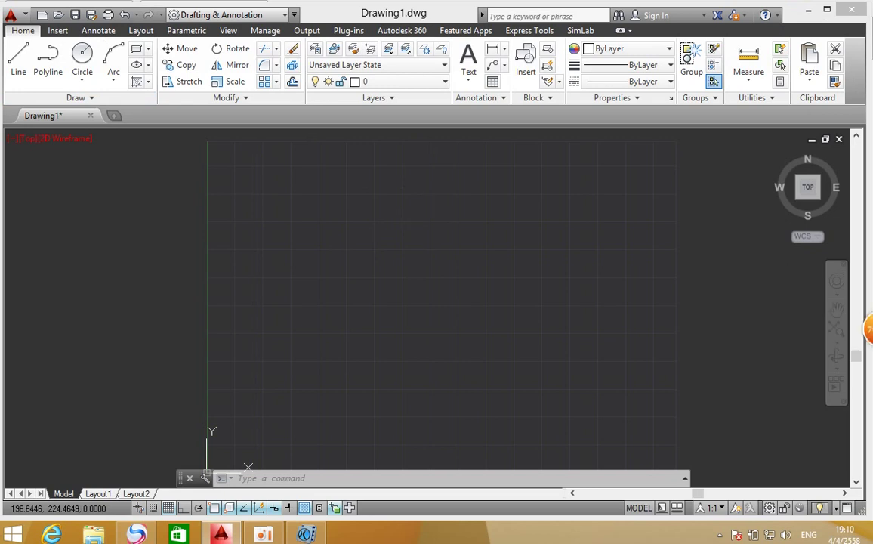
pyautogui.press('Return')
pyautogui.press('Return')
pyautogui.press('Return')
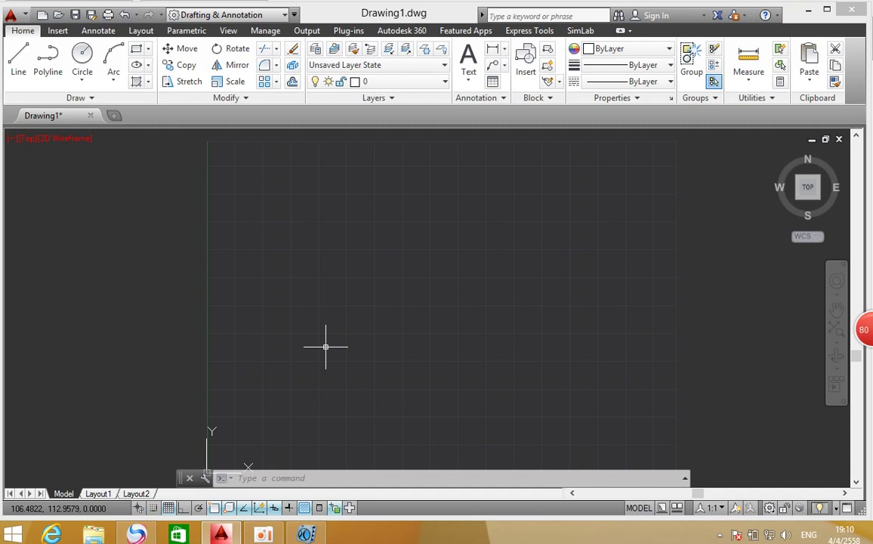
# - Switch back to the AutoCAD Classic workspace and close the Tool Palettes window
pyautogui.click(285, 14)
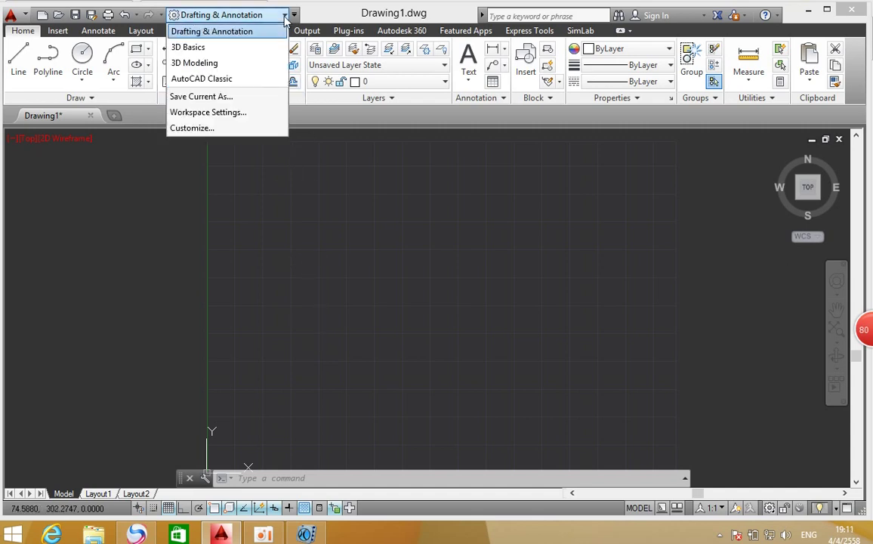
pyautogui.click(235, 85)
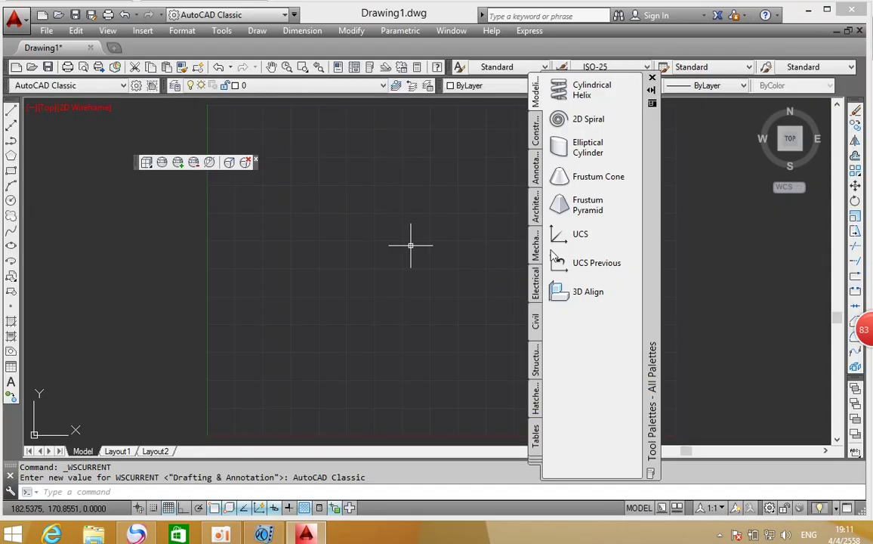
pyautogui.click(652, 80)
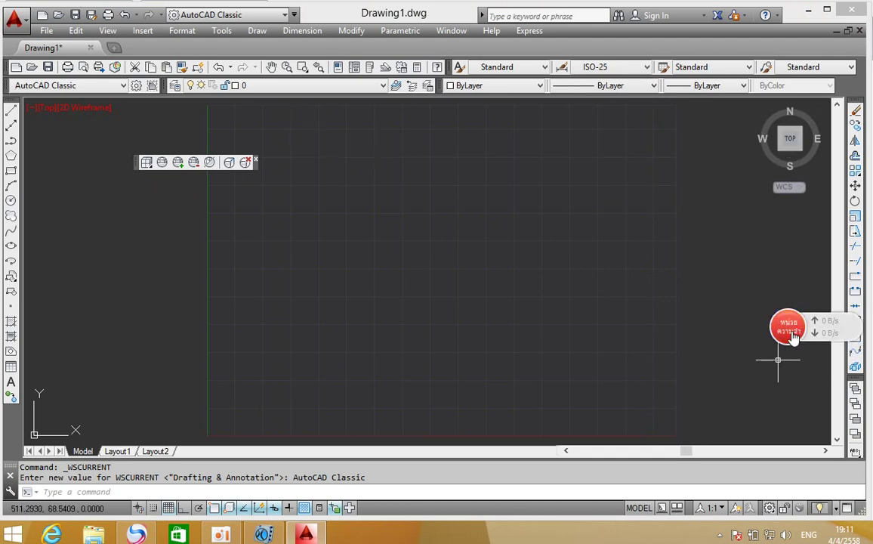
# - Boost memory in Baidu PC Faster, close the Facebook browser tabs, and return to AutoCAD
pyautogui.click(786, 326)
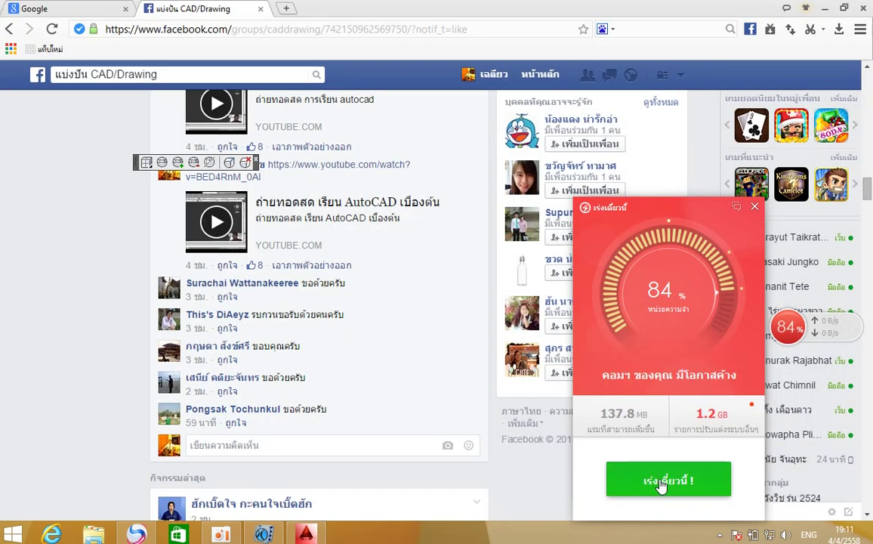
pyautogui.click(662, 482)
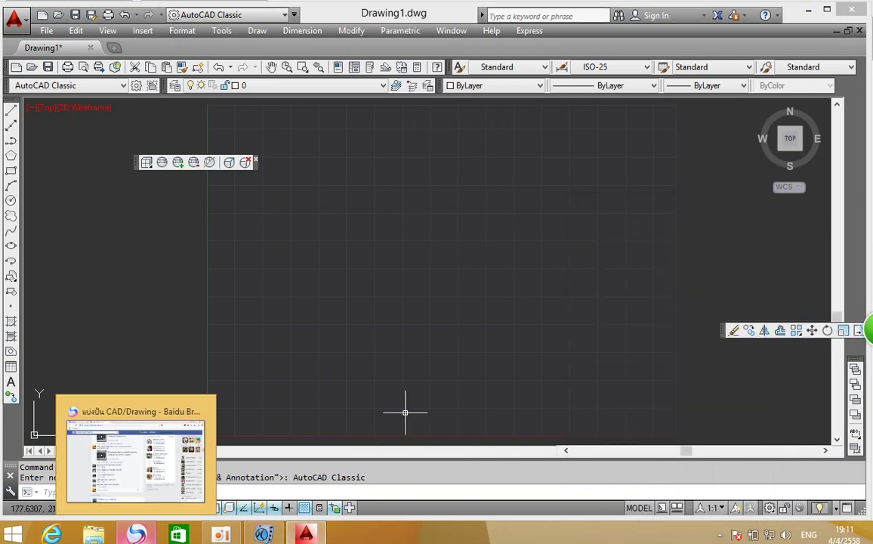
pyautogui.click(136, 533)
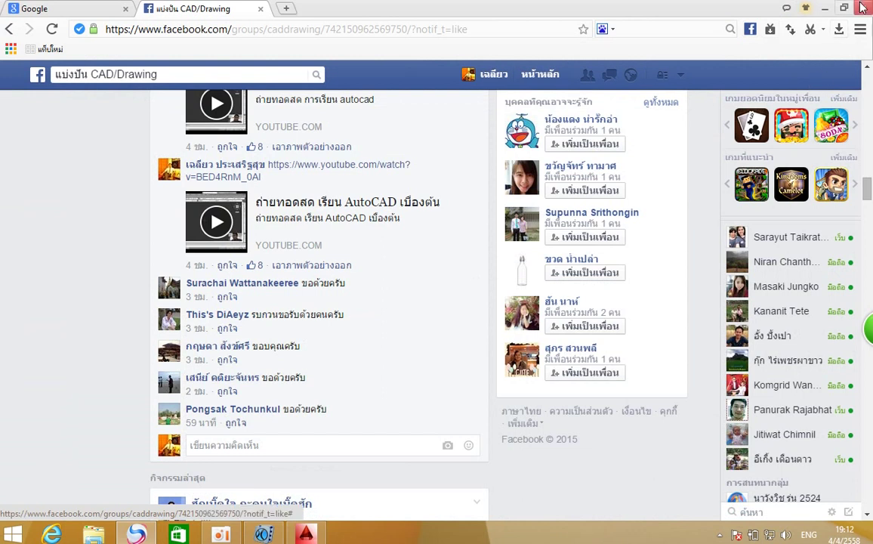
pyautogui.click(872, 8)
pyautogui.click(477, 294)
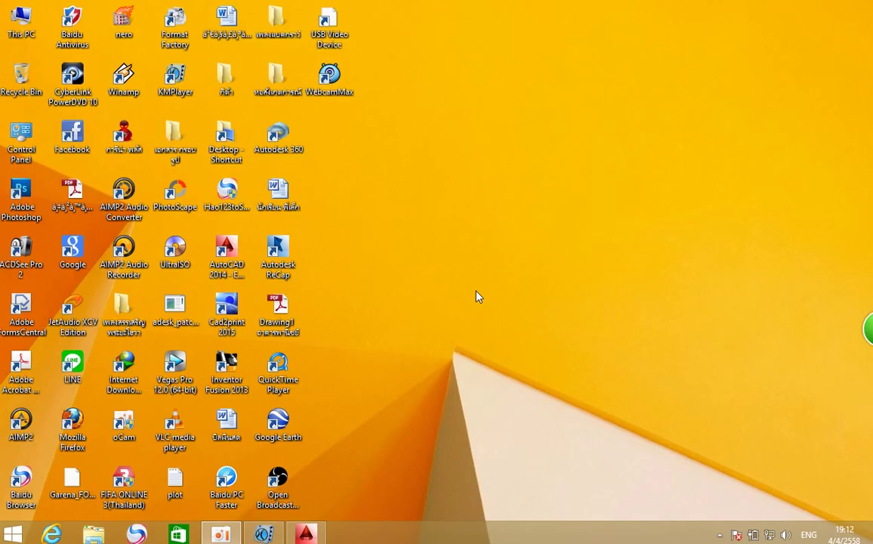
pyautogui.click(306, 534)
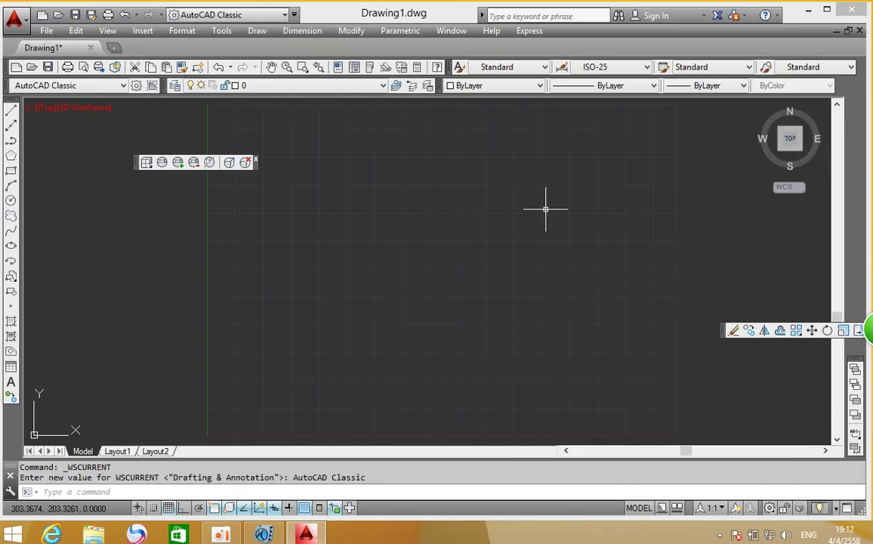
# - Close the 3D Navigation toolbar, dock Modify on the right, and start a new drawing from a template
pyautogui.click(255, 160)
pyautogui.moveTo(721, 329)
pyautogui.mouseDown()
pyautogui.moveTo(852, 163)
pyautogui.moveTo(852, 226)
pyautogui.mouseUp()
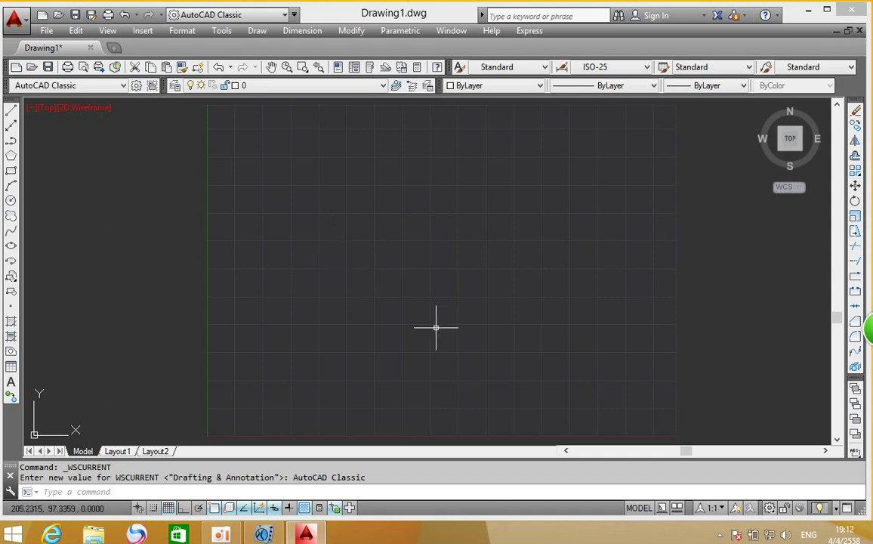
pyautogui.click(47, 33)
pyautogui.press('Escape')
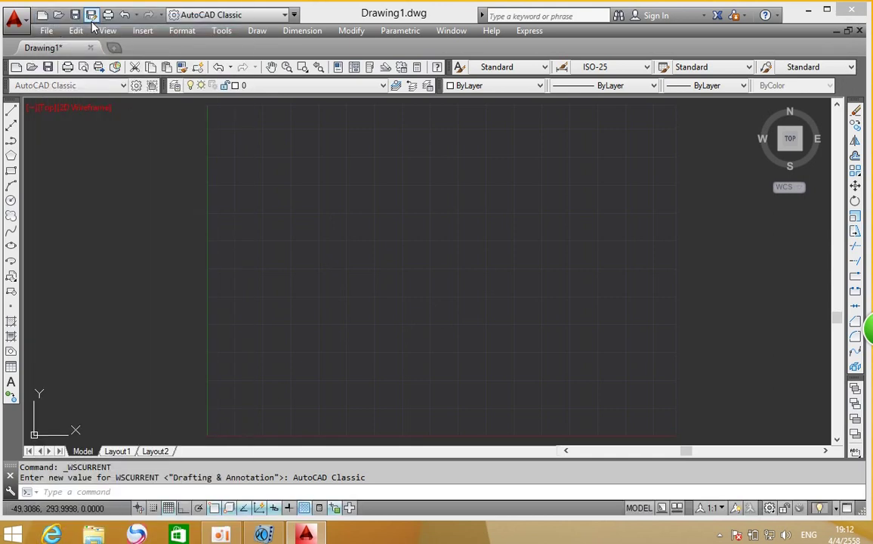
pyautogui.click(90, 18)
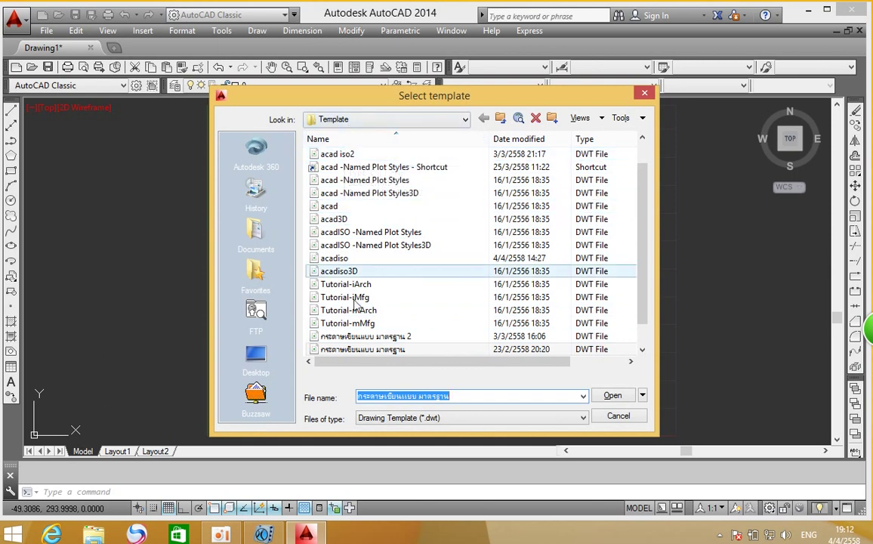
# - Create Drawing2 from the acadiso template, then zoom and shift the view of its empty grid
pyautogui.click(348, 260)
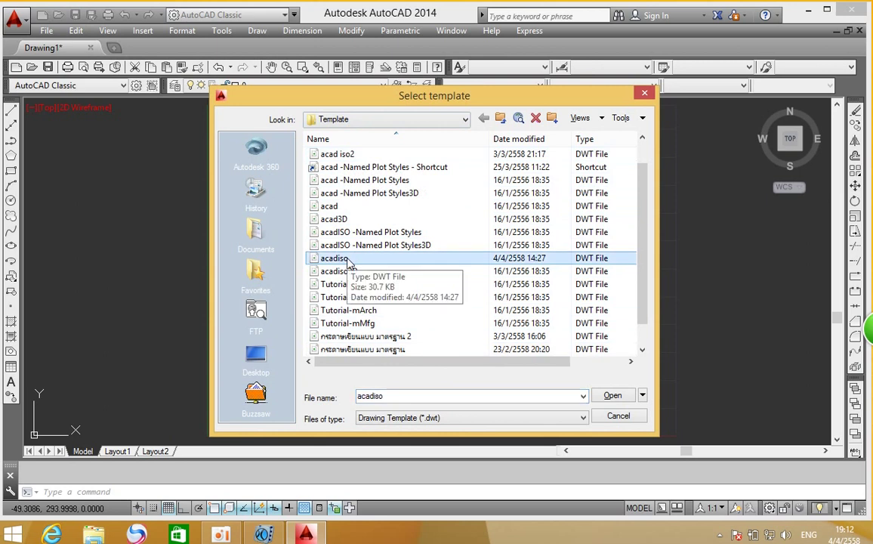
pyautogui.click(611, 394)
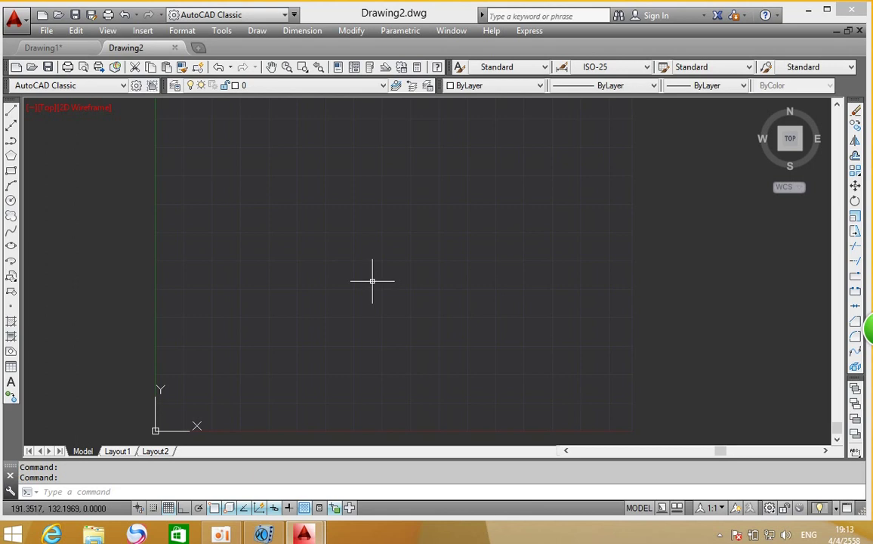
pyautogui.scroll(-1, 402, 227)
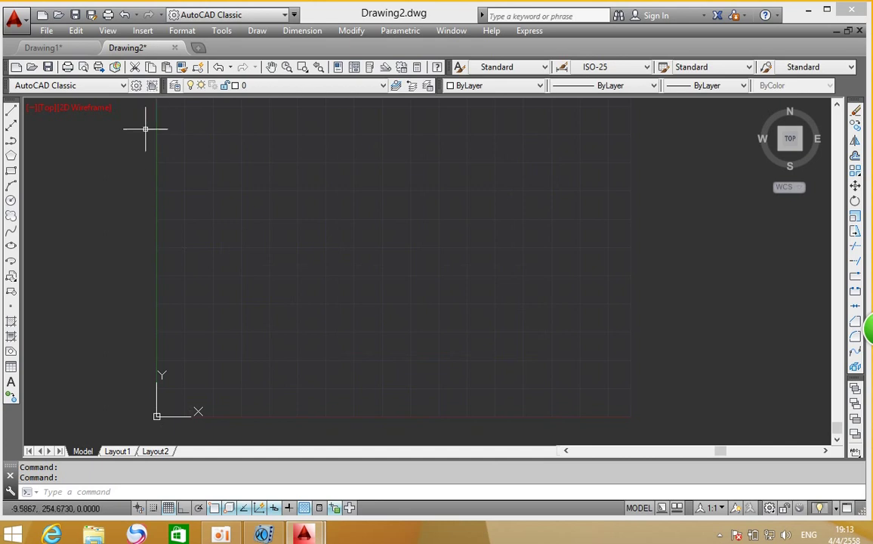
pyautogui.moveTo(336, 214); pyautogui.dragTo(348, 227, button='middle')
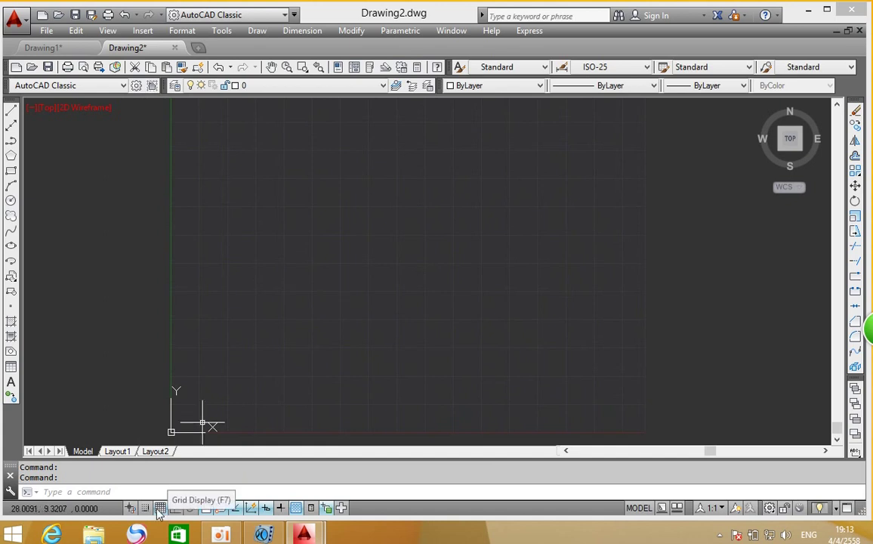
pyautogui.rightClick(159, 512)
pyautogui.click(195, 481)
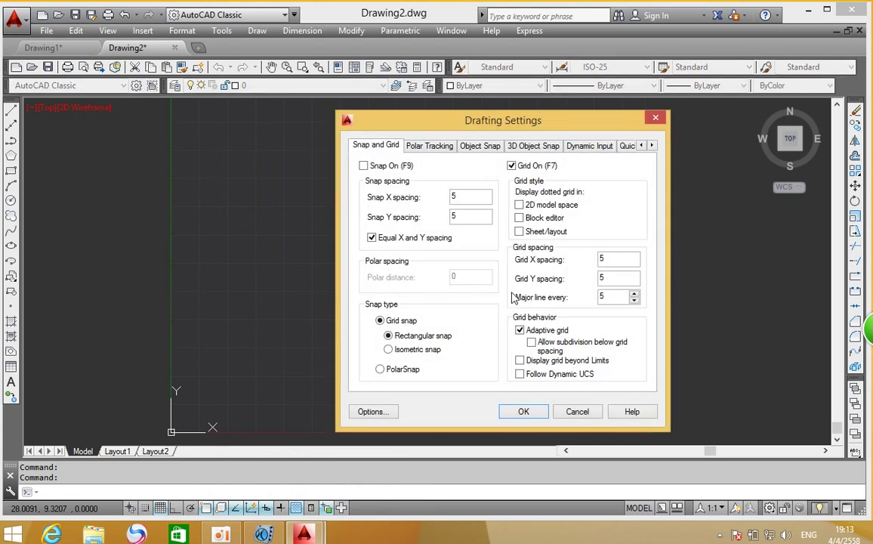
pyautogui.click(519, 361)
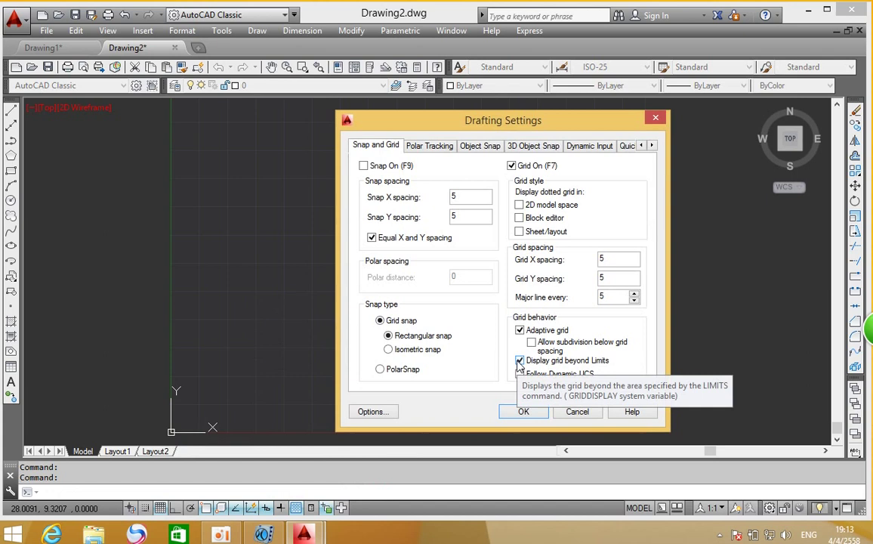
pyautogui.click(520, 361)
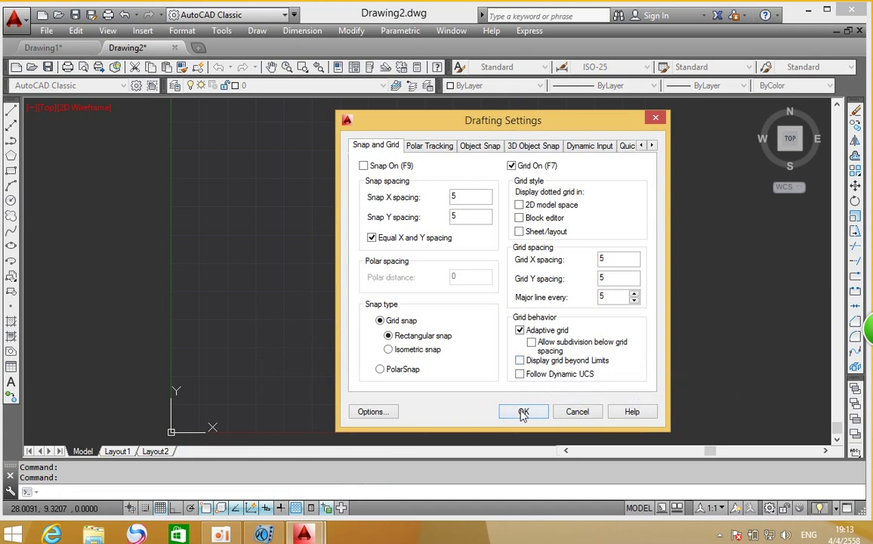
pyautogui.press('Return')
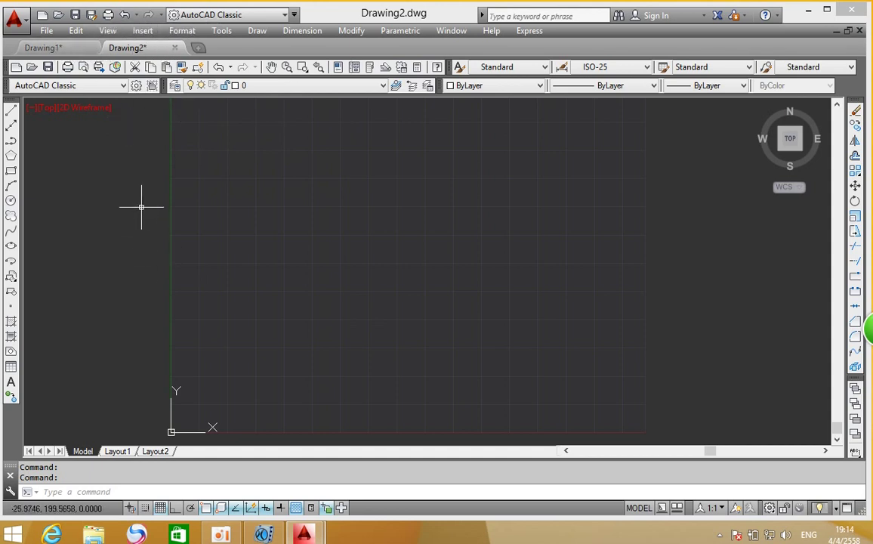
pyautogui.moveTo(393, 282); pyautogui.dragTo(398, 290, button='middle')
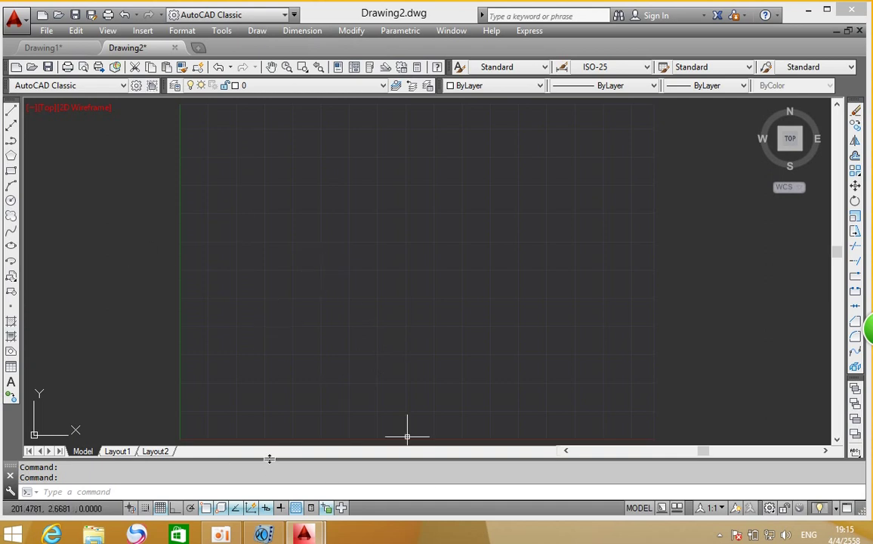
# - Shrink the command window to a single line and bring up the [-] viewport controls menu
pyautogui.moveTo(268, 458); pyautogui.dragTo(268, 469)
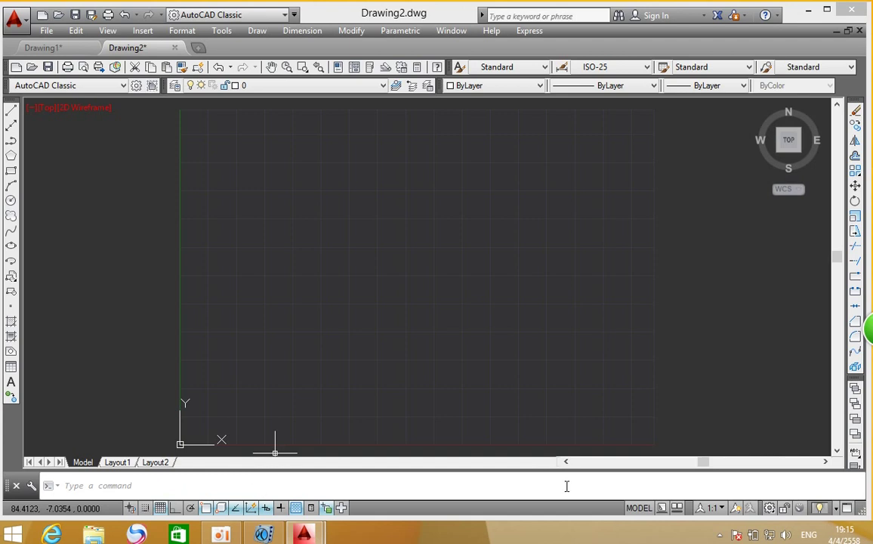
pyautogui.click(32, 110)
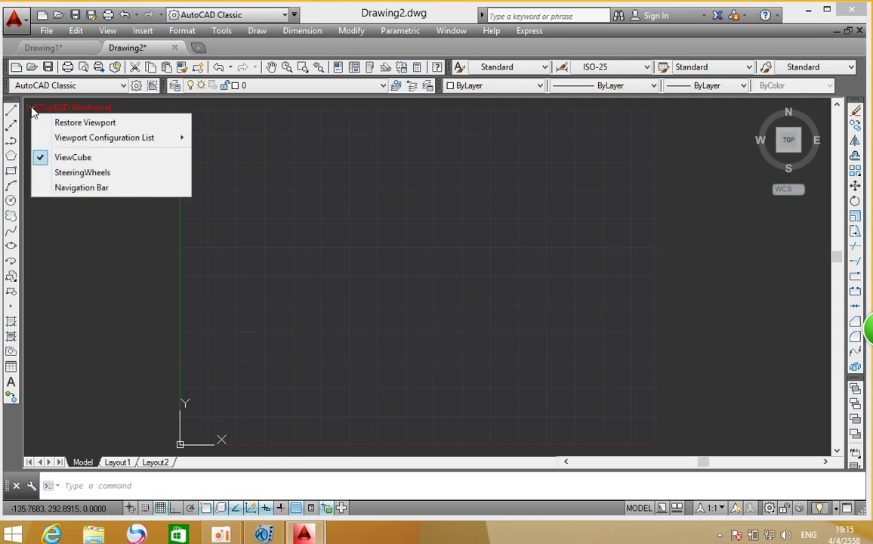
# - Turn on the Navigation Bar and reselect Top in the view controls
pyautogui.click(43, 188)
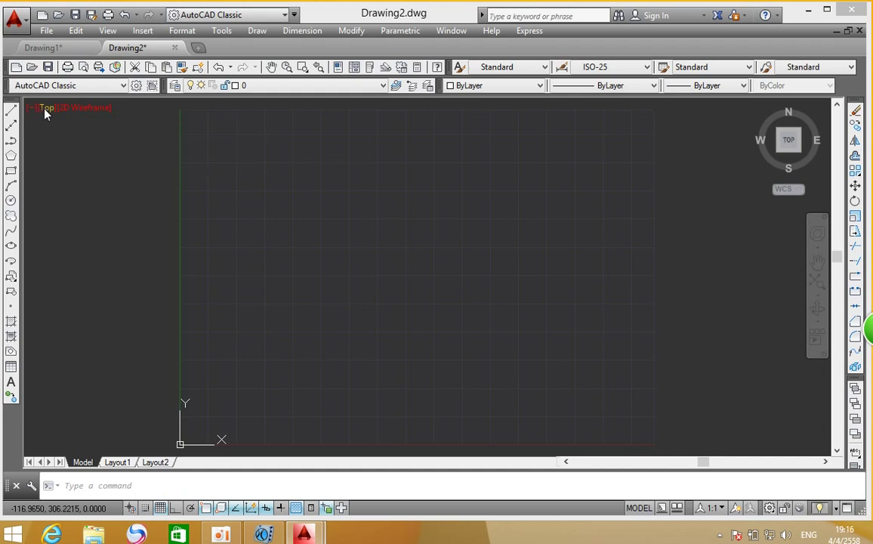
pyautogui.click(45, 109)
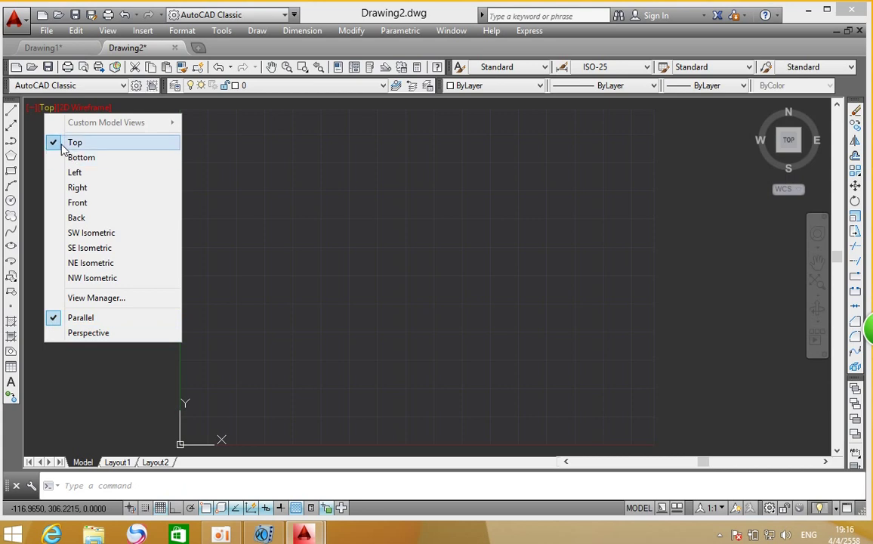
pyautogui.click(31, 151)
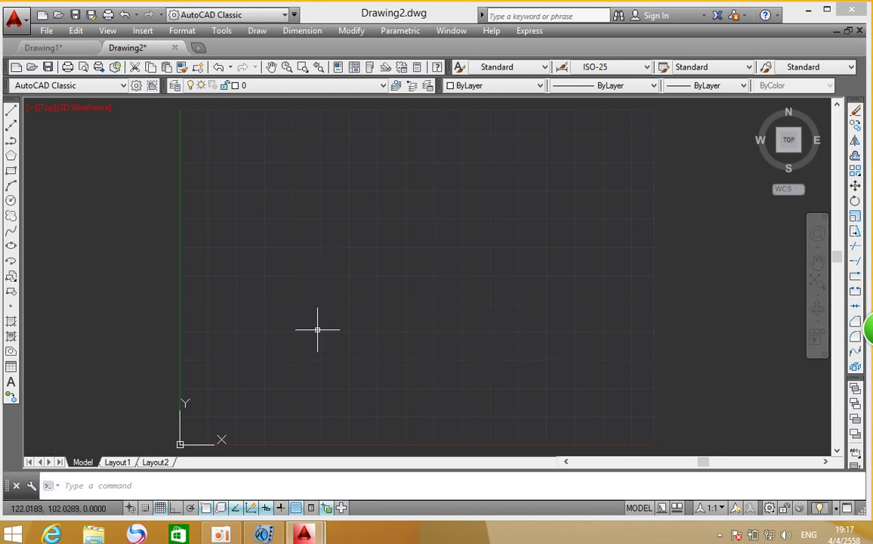
pyautogui.click(188, 33)
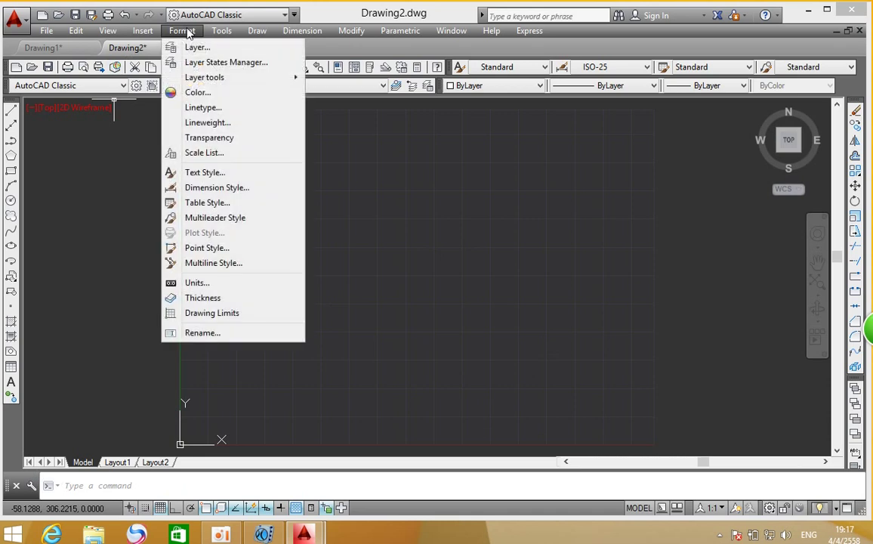
pyautogui.click(209, 285)
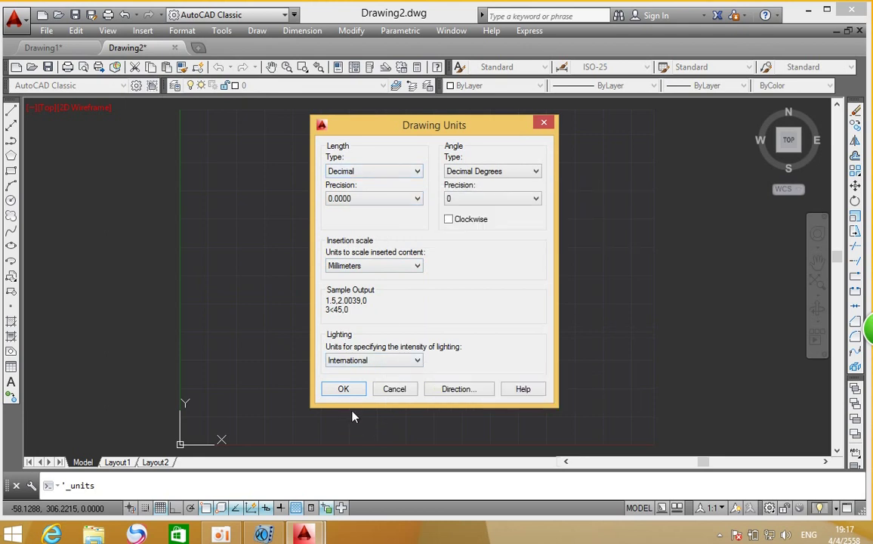
pyautogui.click(342, 389)
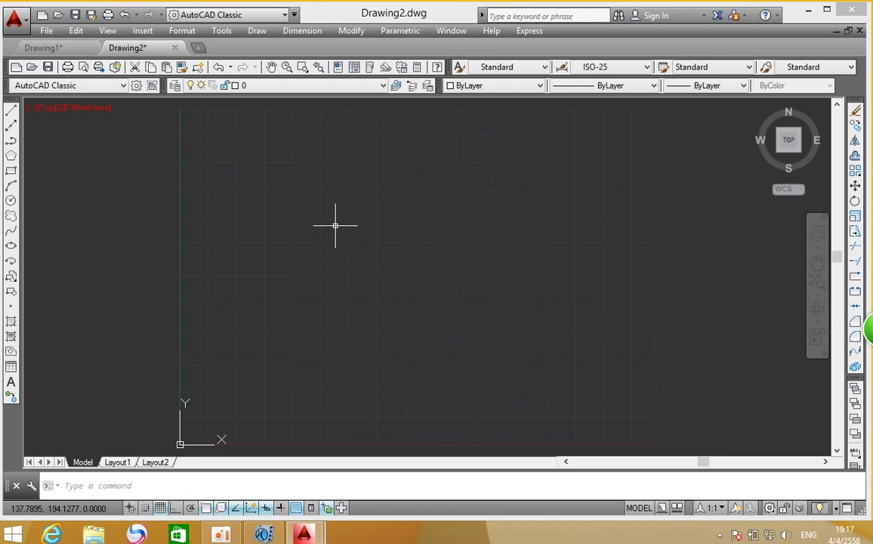
# - Open 02-006-01.dwg from D:\trianing cad 2014\Exercise
pyautogui.click(47, 31)
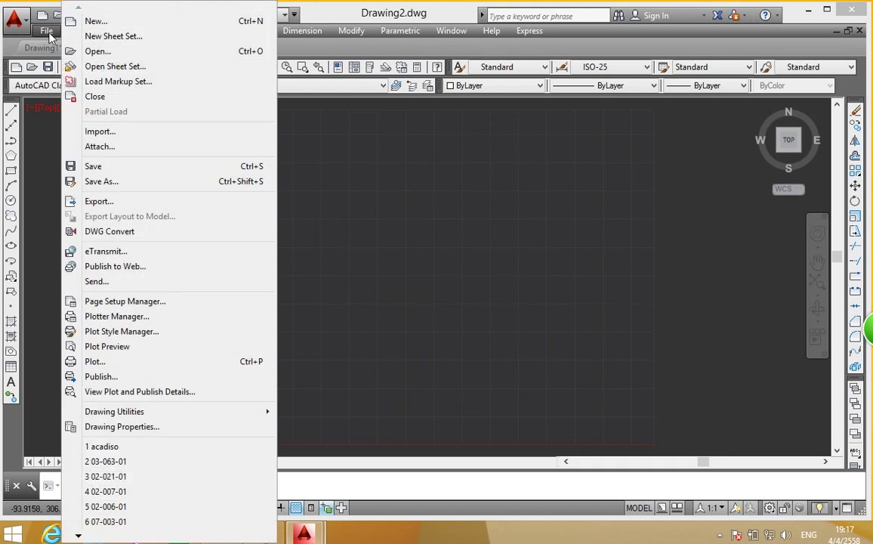
pyautogui.click(98, 52)
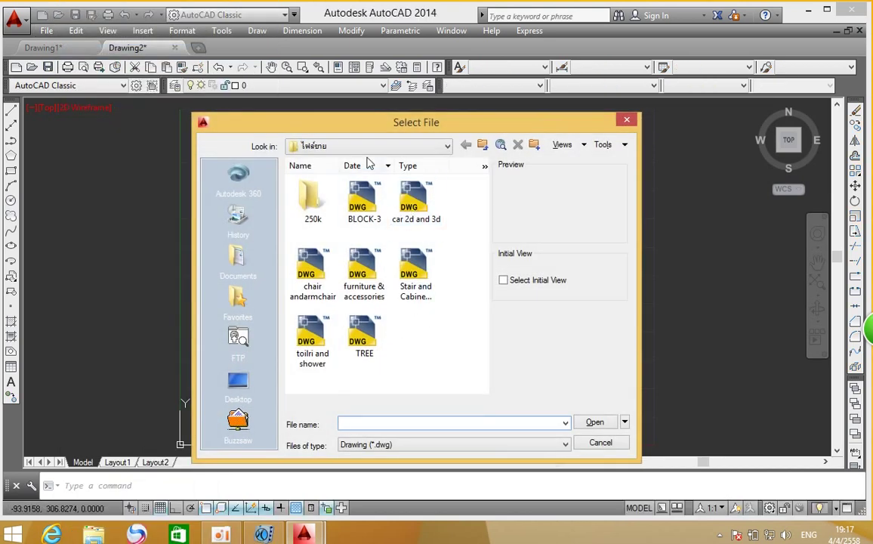
pyautogui.click(447, 145)
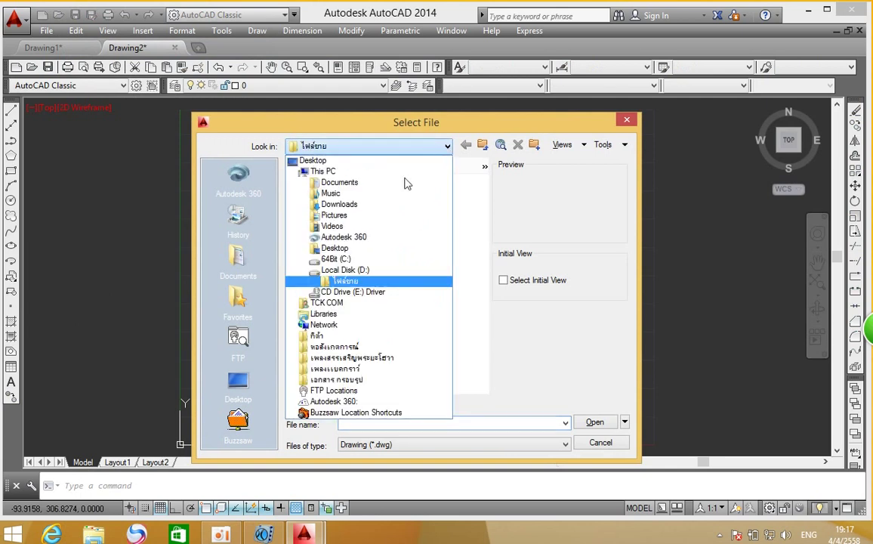
pyautogui.click(390, 275)
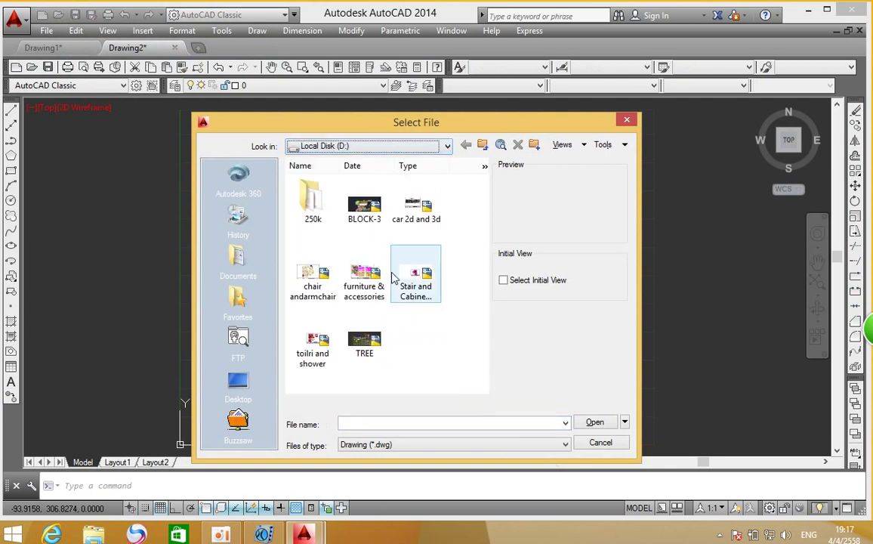
pyautogui.moveTo(484, 176)
pyautogui.mouseDown()
pyautogui.moveTo(486, 223)
pyautogui.moveTo(483, 210)
pyautogui.mouseUp()
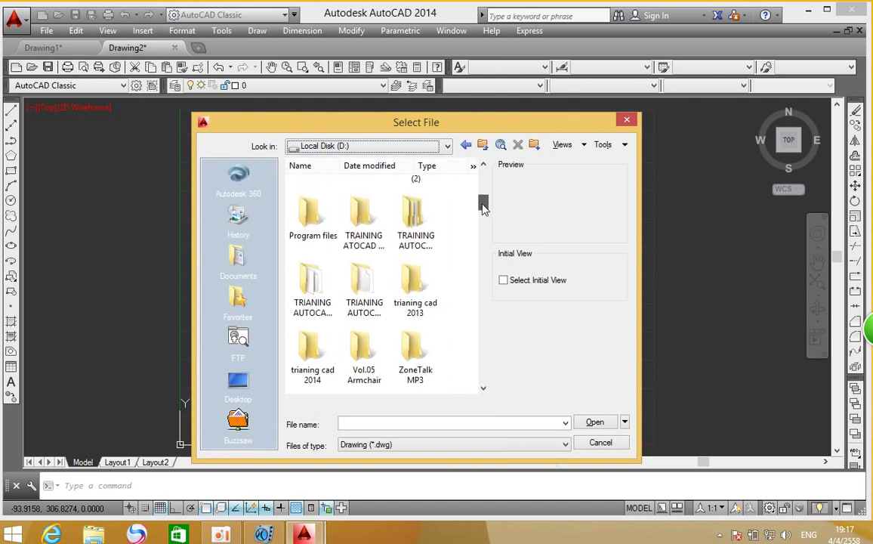
pyautogui.doubleClick(307, 354)
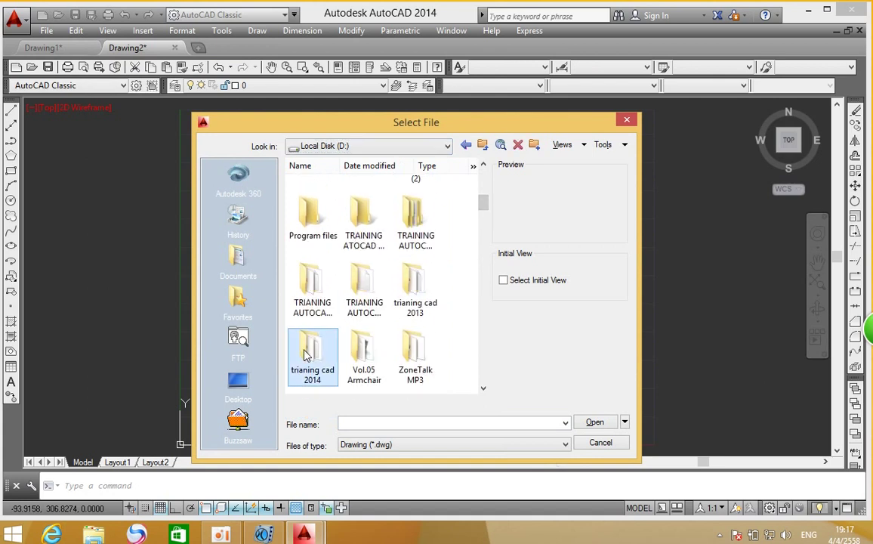
pyautogui.doubleClick(316, 198)
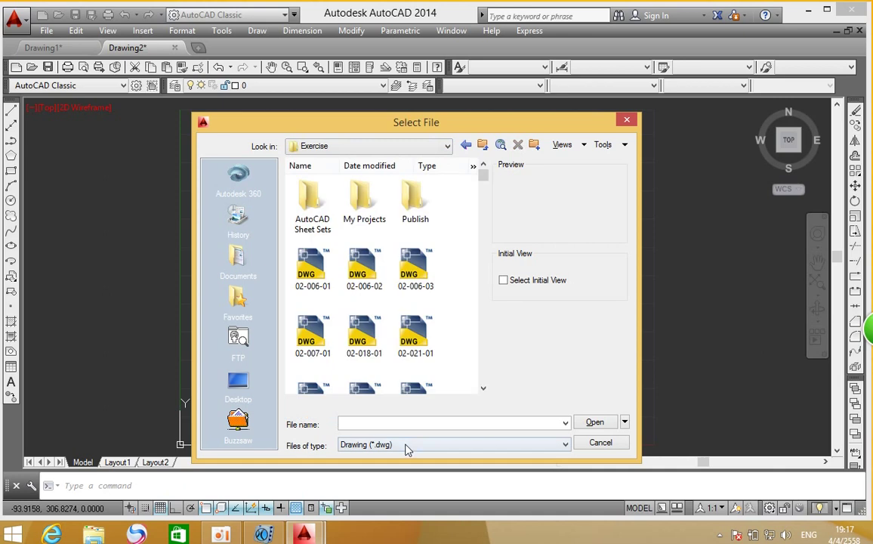
pyautogui.click(321, 281)
pyautogui.click(591, 423)
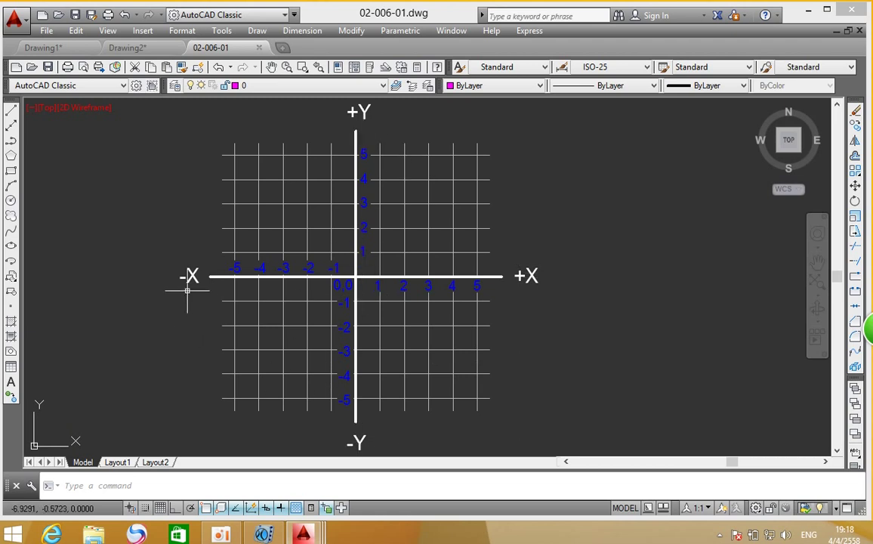
# - Zoom in on the 0,0 origin of the -5 to 5 axes, then zoom back out to the full grid
pyautogui.moveTo(453, 279); pyautogui.dragTo(479, 279, button='middle')
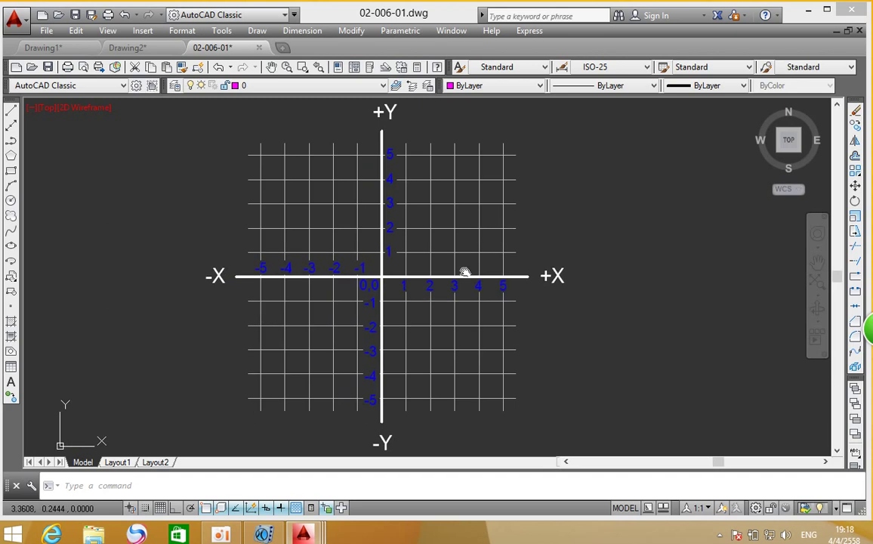
pyautogui.scroll(4, 412, 266)
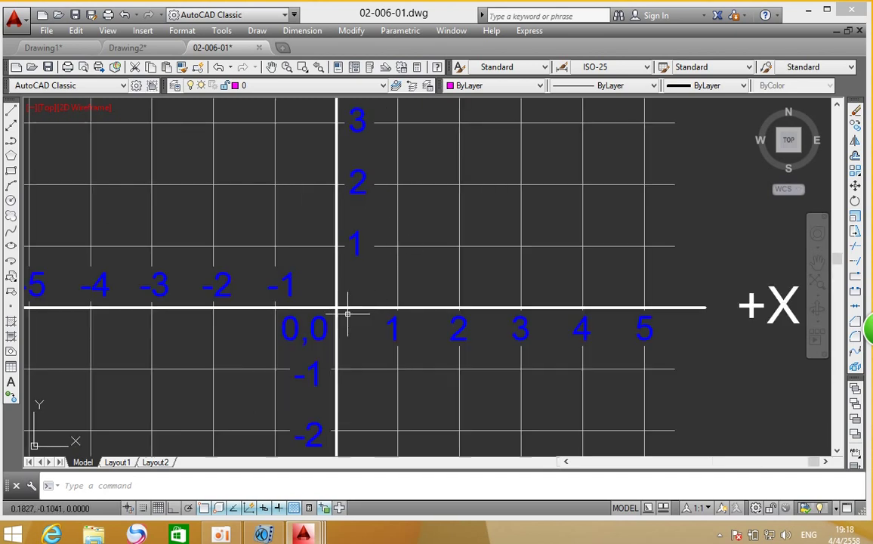
pyautogui.moveTo(401, 248); pyautogui.dragTo(376, 305, button='middle')
pyautogui.scroll(-2, 370, 302)
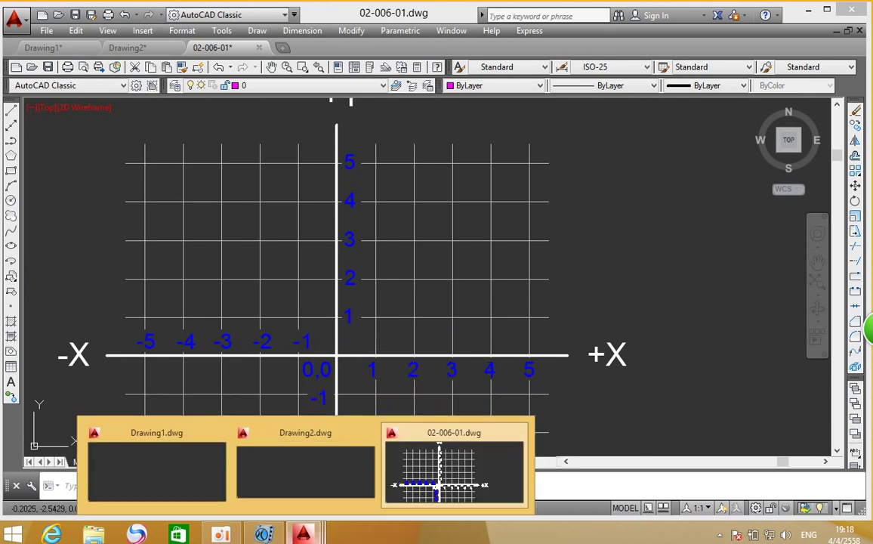
pyautogui.moveTo(220, 535)
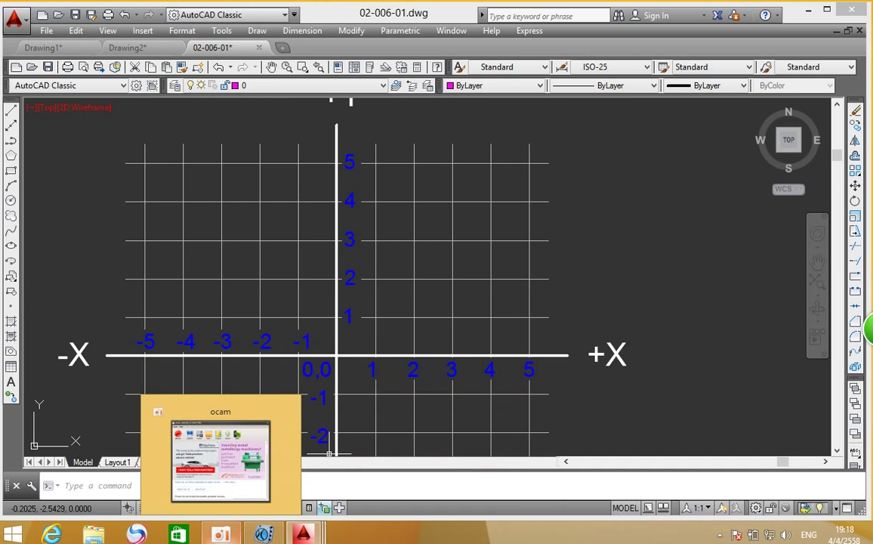
# - Minimize AutoCAD, check the LINE chat list, hide it, and return to 02-006-01.dwg
pyautogui.click(808, 9)
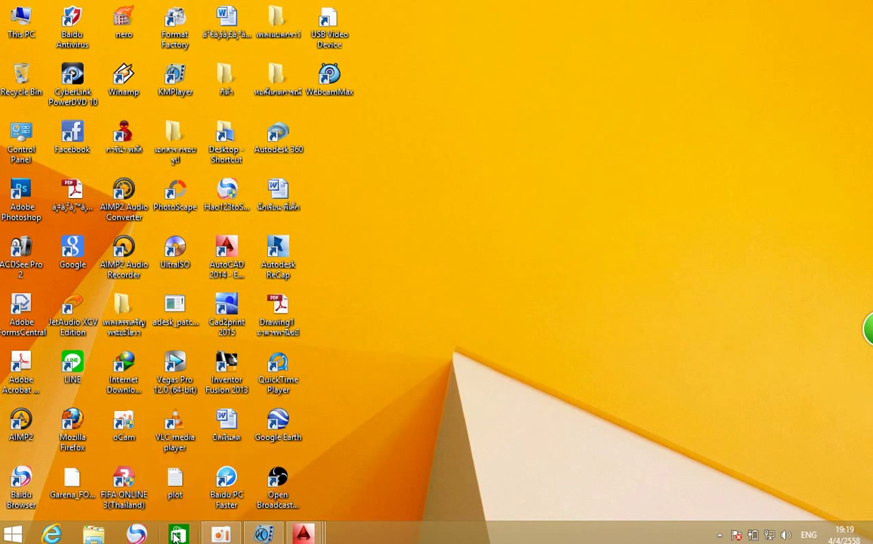
pyautogui.moveTo(303, 535)
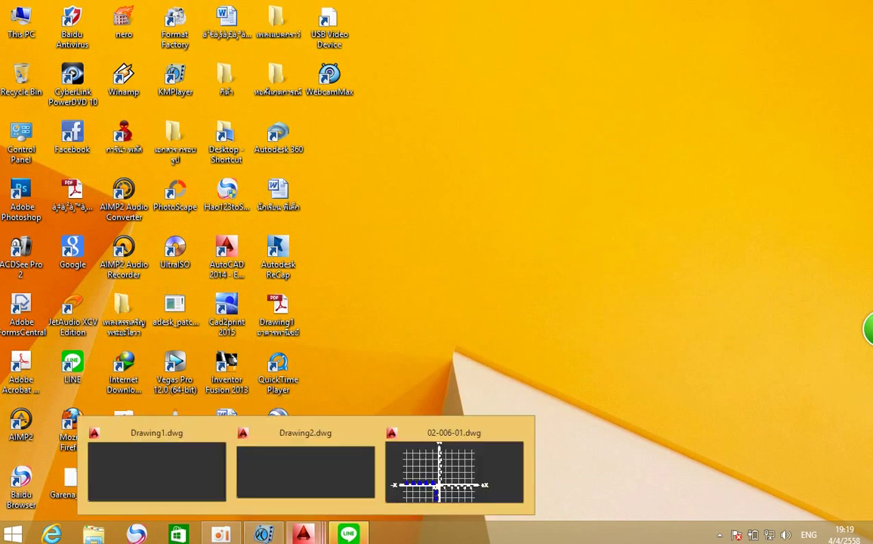
pyautogui.click(349, 534)
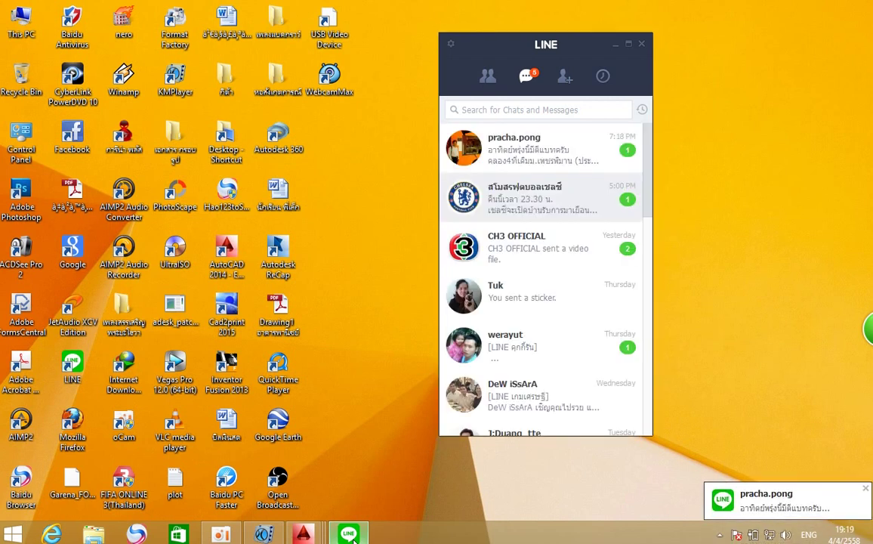
pyautogui.click(617, 44)
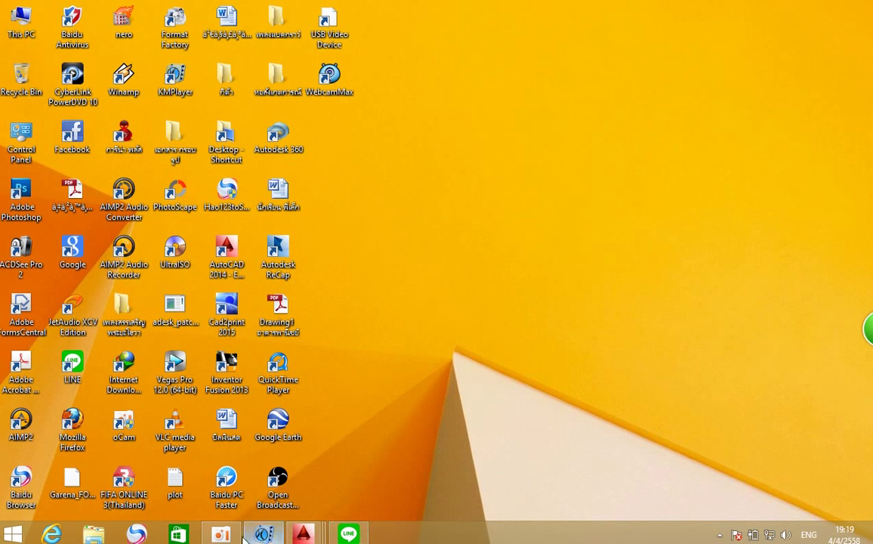
pyautogui.moveTo(303, 534)
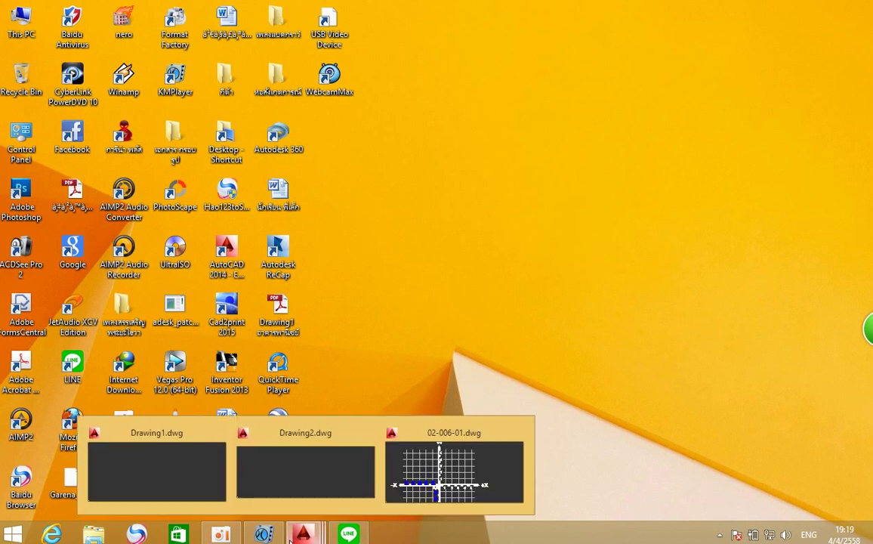
pyautogui.click(453, 467)
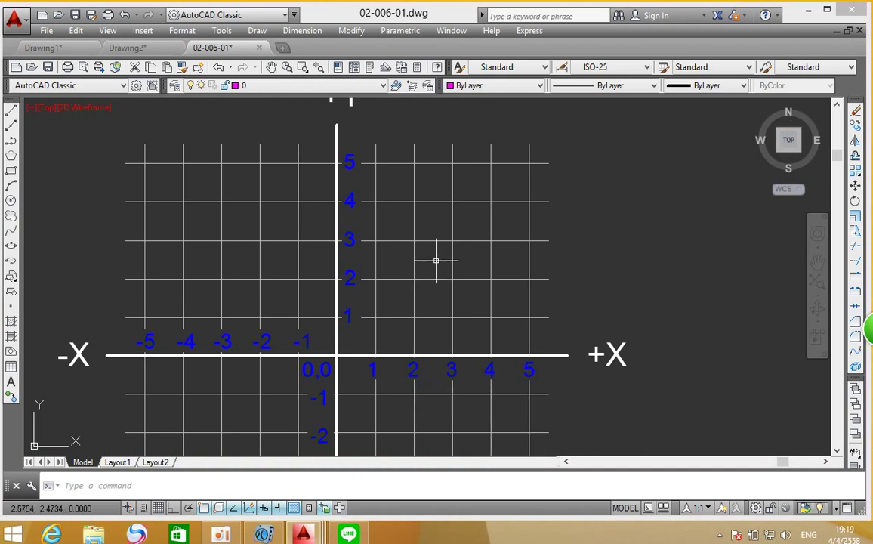
# - Pan and zoom the coordinate grid to reveal its +Y and -Y labels
pyautogui.scroll(-2, 425, 266)
pyautogui.moveTo(428, 267); pyautogui.dragTo(428, 231, button='middle')
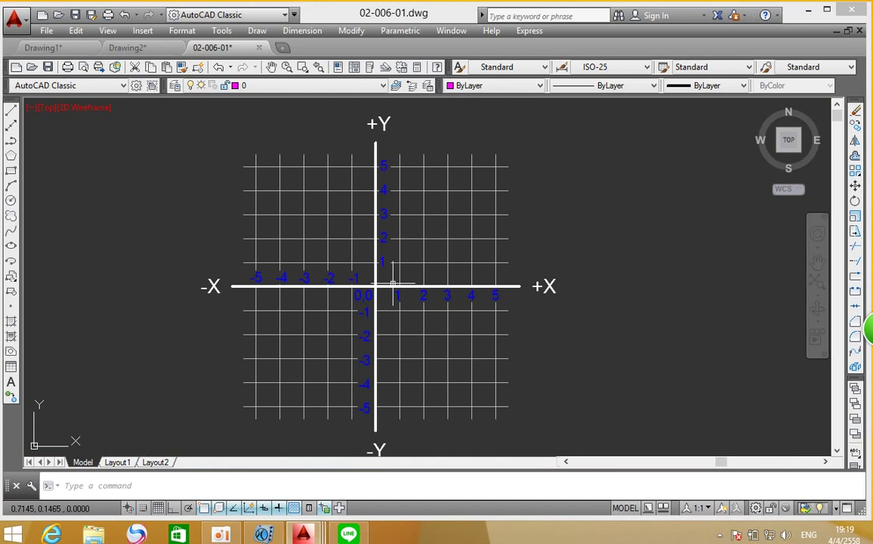
pyautogui.scroll(2, 392, 283)
pyautogui.moveTo(360, 288)
pyautogui.mouseDown(button='middle')
pyautogui.moveTo(340, 332)
pyautogui.moveTo(411, 341)
pyautogui.moveTo(396, 345)
pyautogui.mouseUp(button='middle')
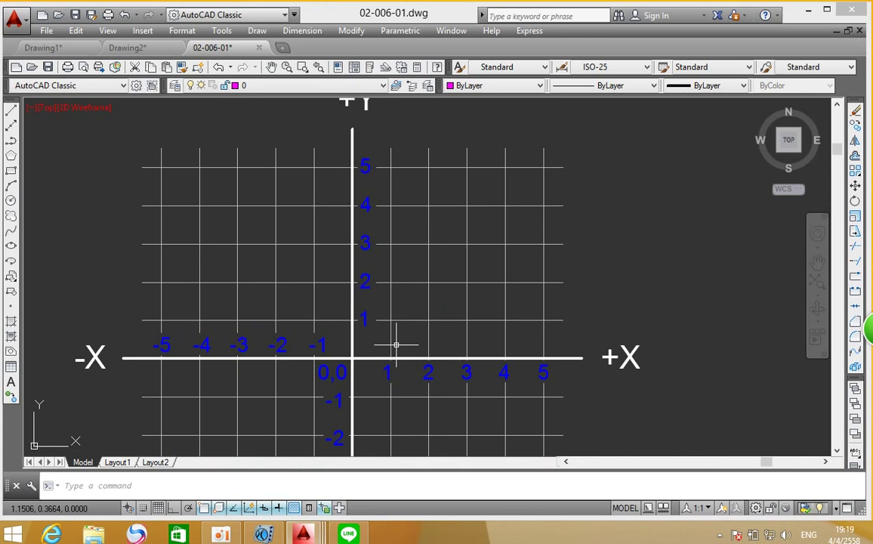
# - Open the 02-007-01 drawing with its two angle diagrams
pyautogui.click(45, 30)
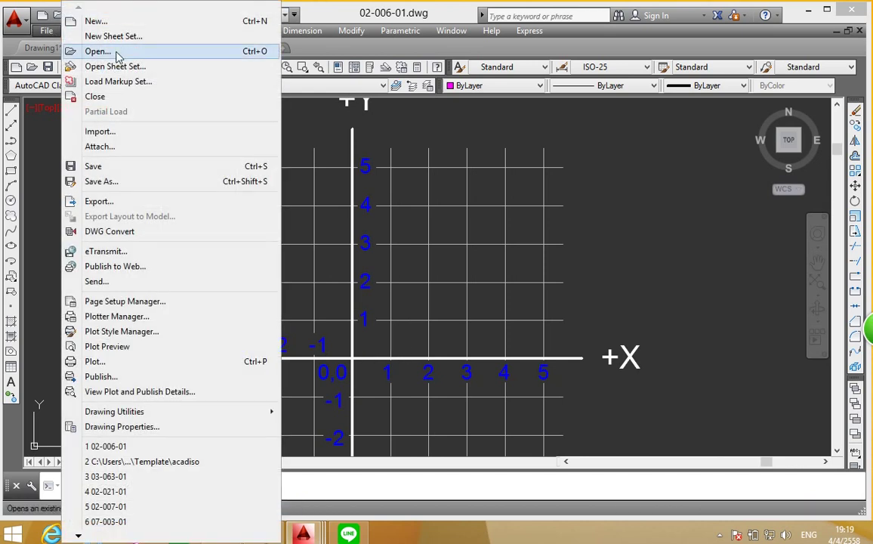
pyautogui.click(113, 52)
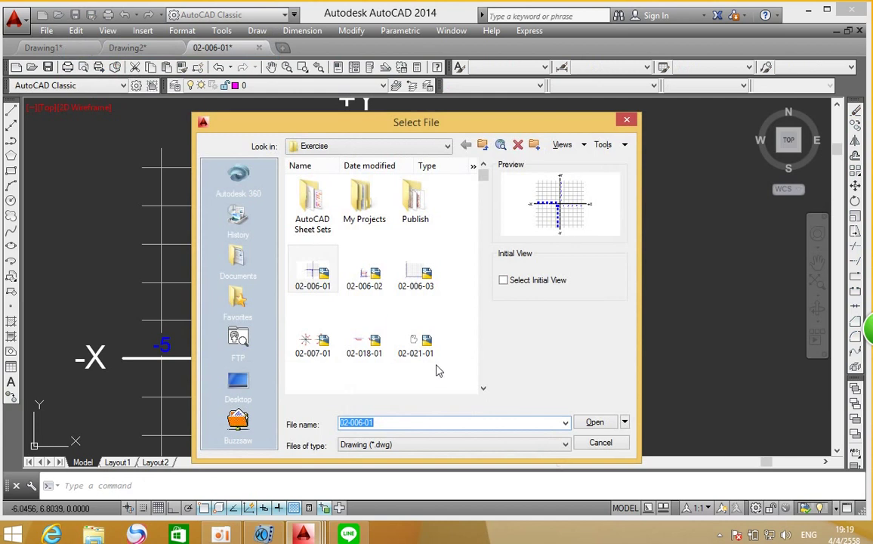
pyautogui.click(318, 348)
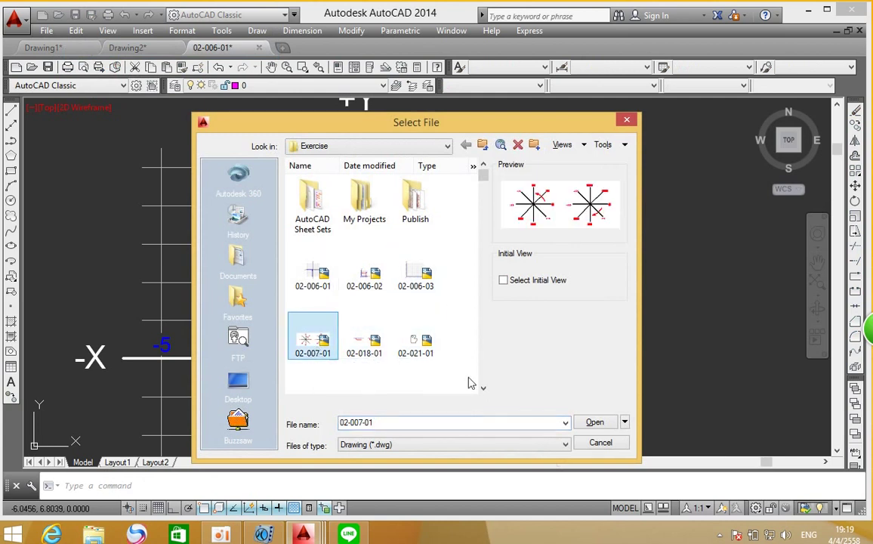
pyautogui.press('Return')
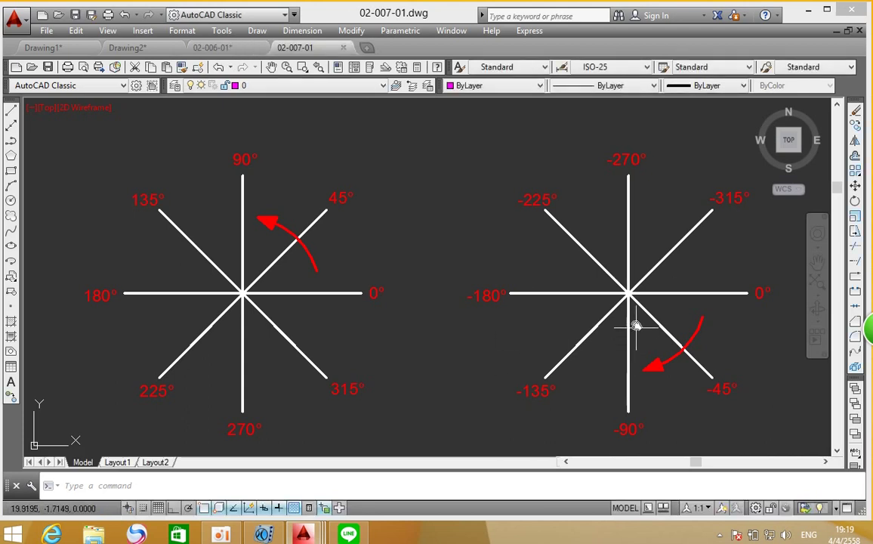
pyautogui.moveTo(627, 332); pyautogui.dragTo(623, 315, button='middle')
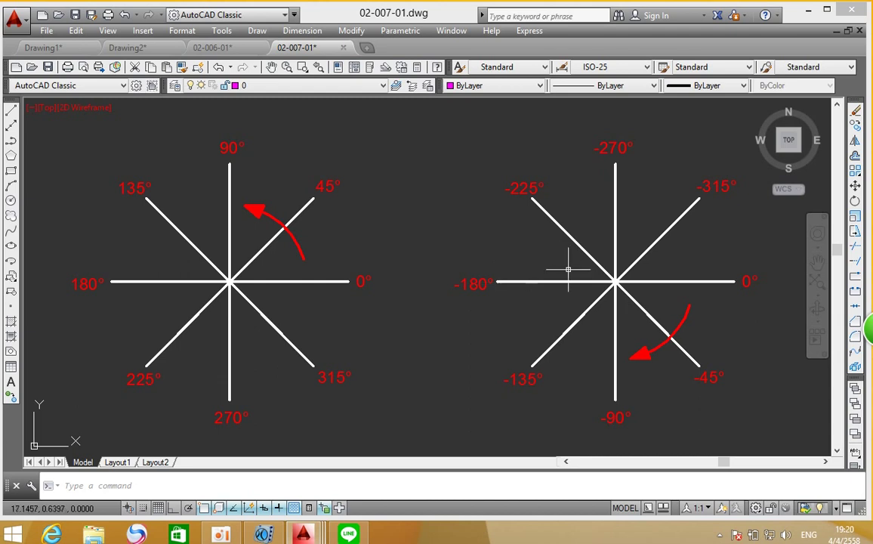
pyautogui.scroll(-2, 443, 269)
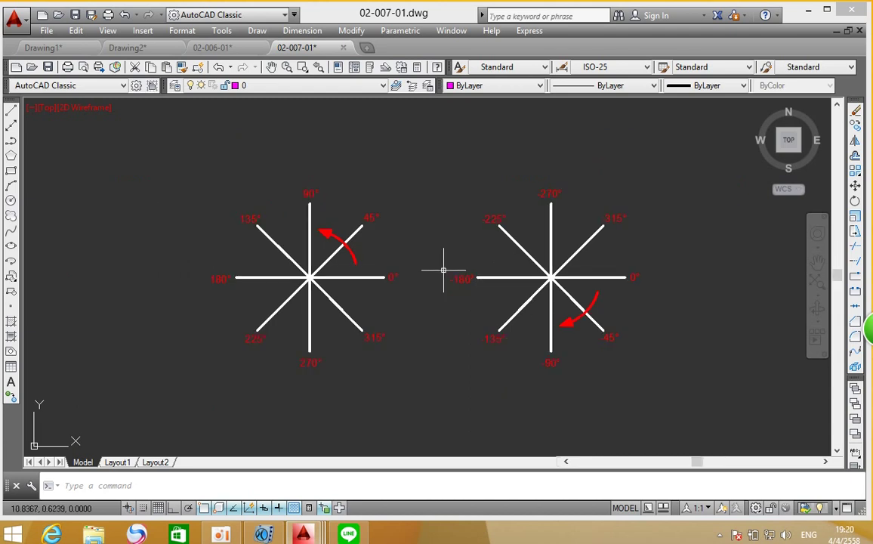
pyautogui.scroll(2, 443, 270)
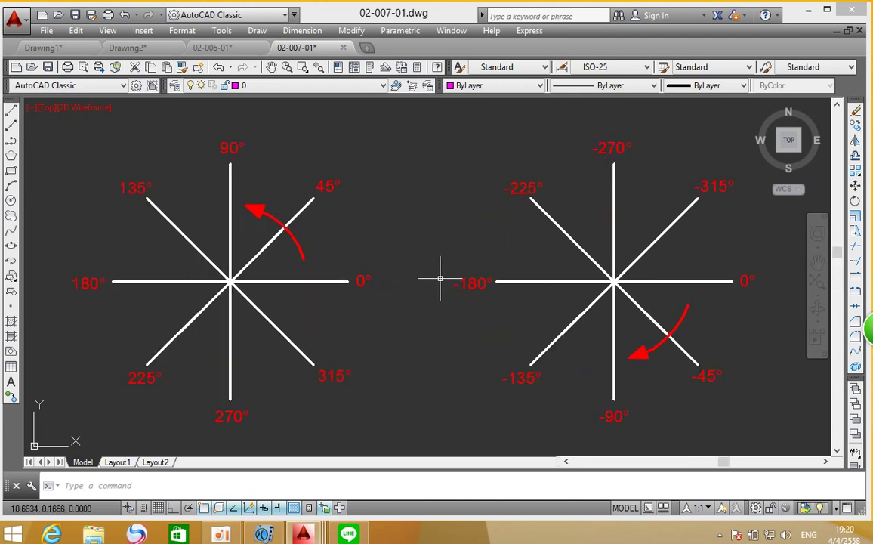
pyautogui.moveTo(444, 281); pyautogui.dragTo(438, 279, button='middle')
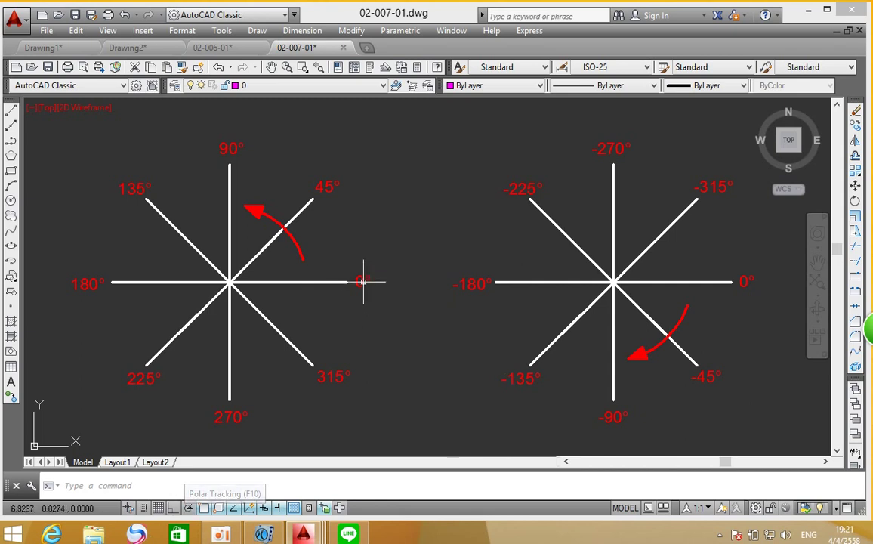
pyautogui.moveTo(360, 281); pyautogui.dragTo(376, 282, button='middle')
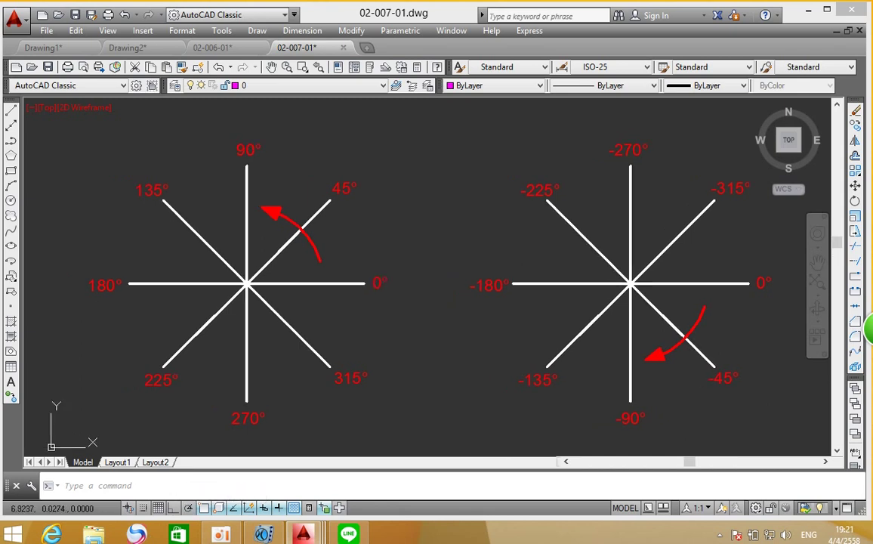
# - Close the 02-007-01 and 02-006-01 tabs, answering No to saving each
pyautogui.click(343, 47)
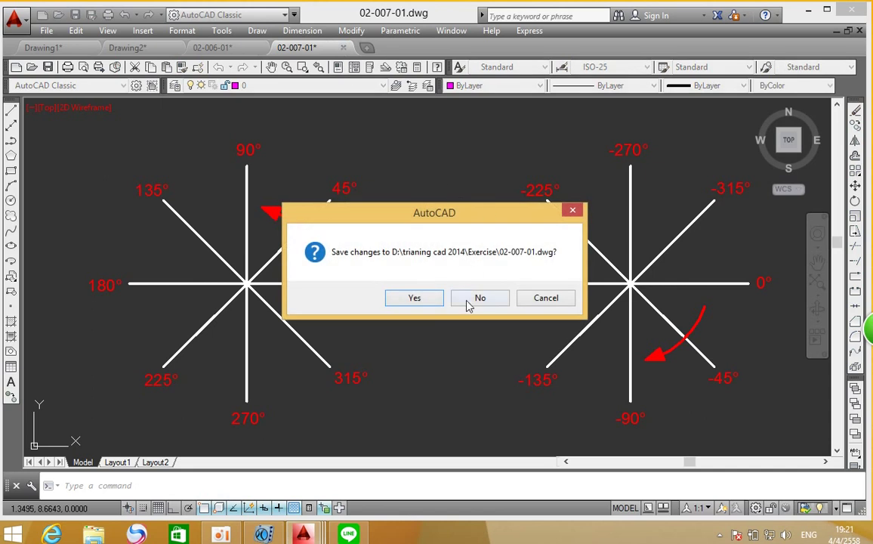
pyautogui.click(467, 300)
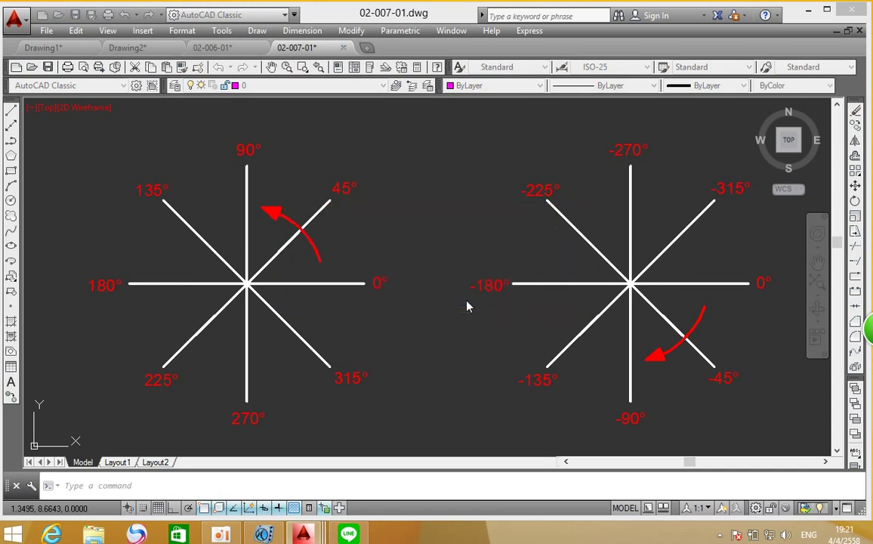
pyautogui.click(259, 47)
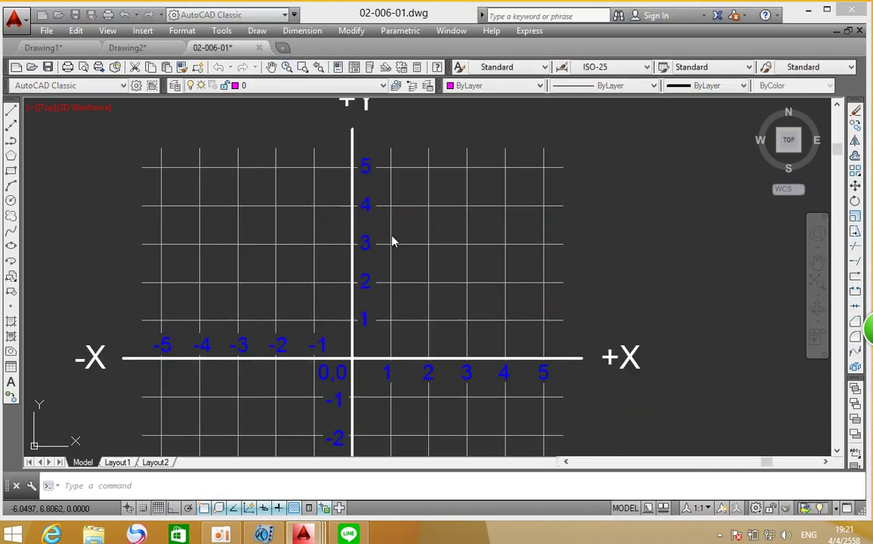
pyautogui.click(478, 301)
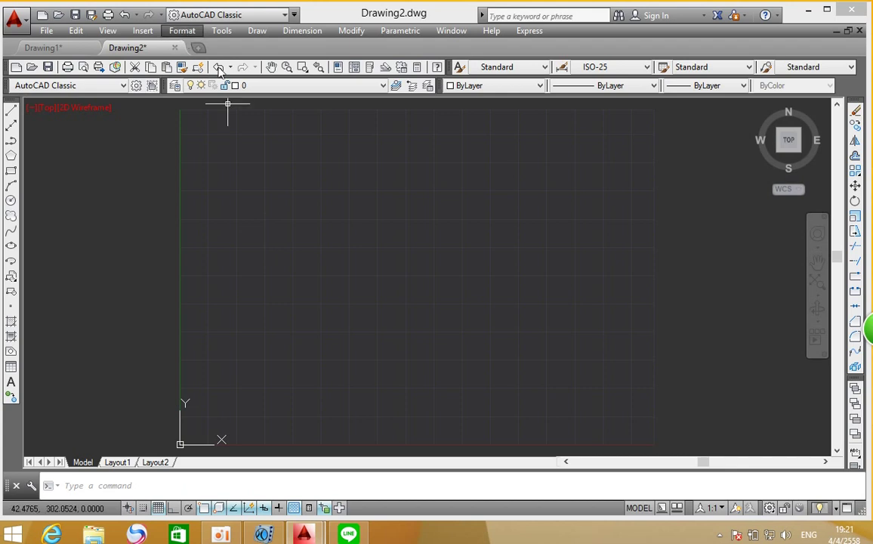
# - Set Drawing Limits with lower-left corner 0,0 and upper-right corner 100,100
pyautogui.click(183, 30)
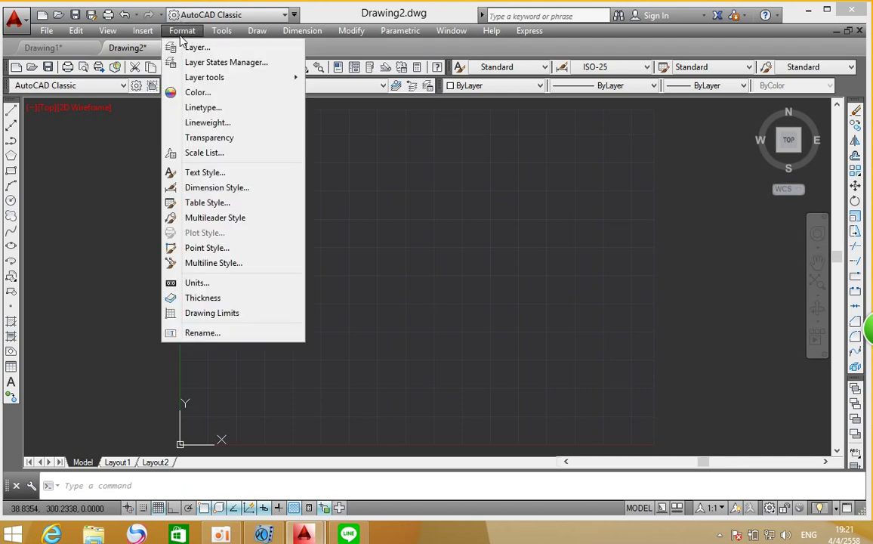
pyautogui.click(199, 323)
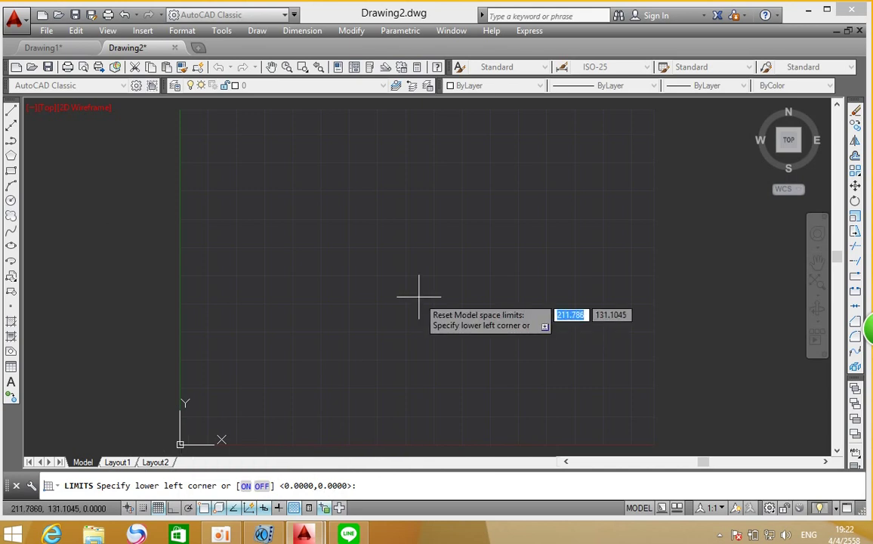
pyautogui.press('Return')
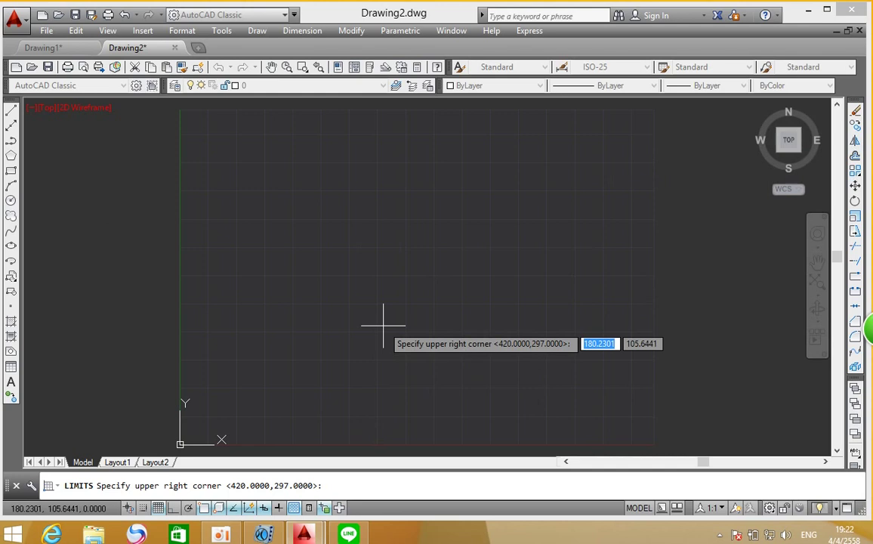
pyautogui.press('BackSpace')
pyautogui.write('100')
pyautogui.press('Tab')
pyautogui.write('100')
pyautogui.press('Return')
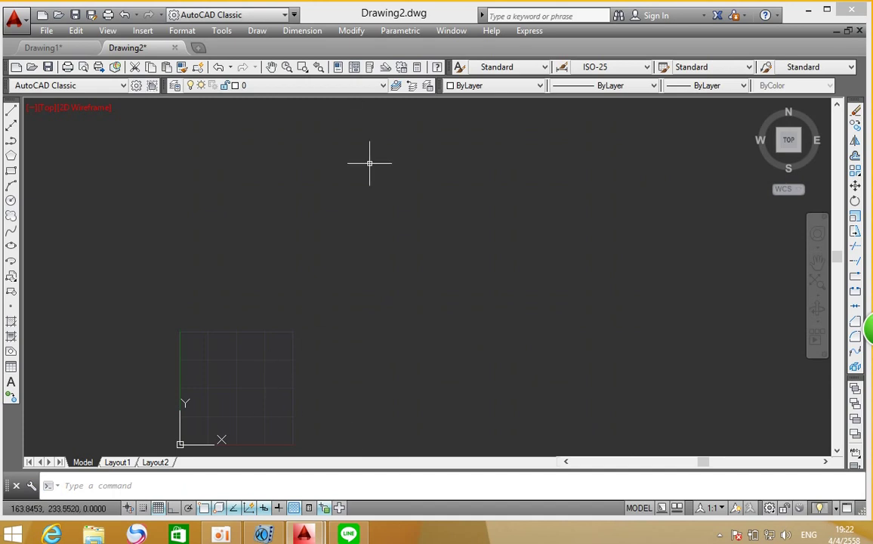
# - Zoom Extents, then fine-tune zoom and pan so the 100 by 100 grid fills the view
pyautogui.click(303, 68)
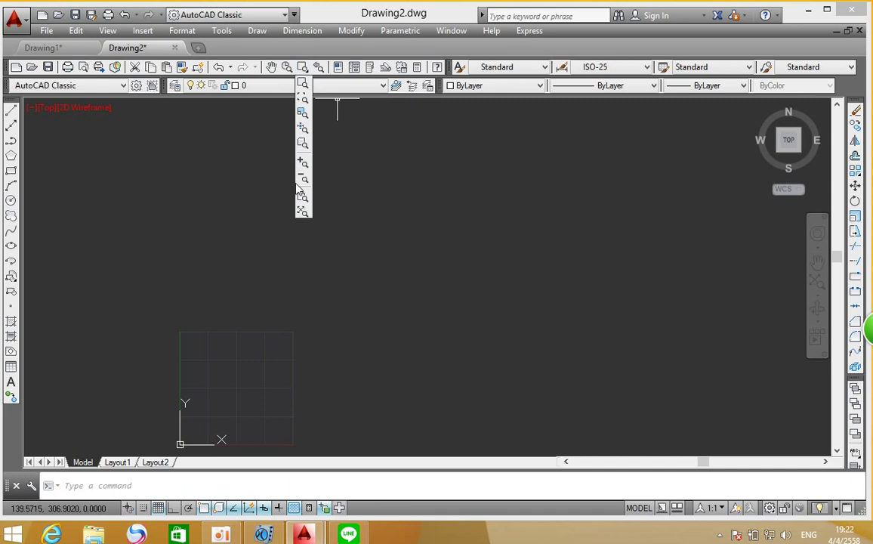
pyautogui.click(303, 211)
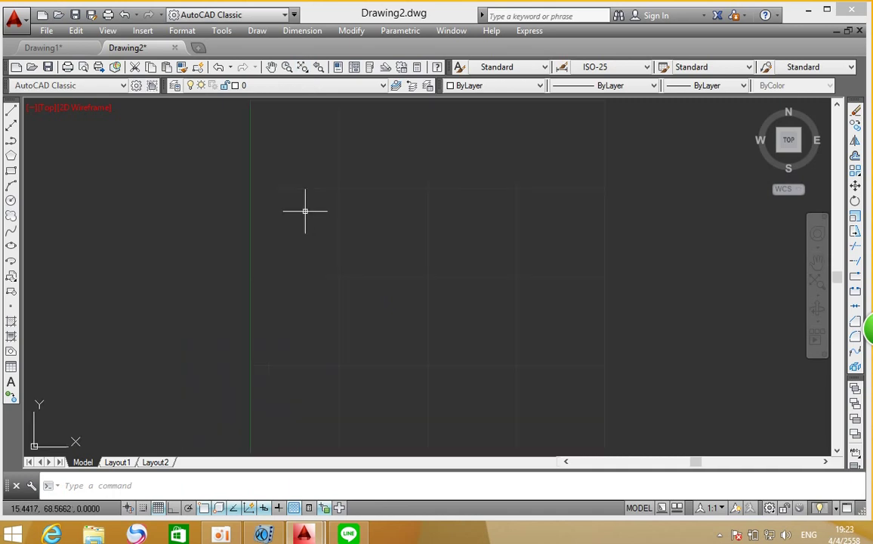
pyautogui.scroll(-2, 505, 312)
pyautogui.scroll(2, 504, 312)
pyautogui.scroll(-2, 447, 326)
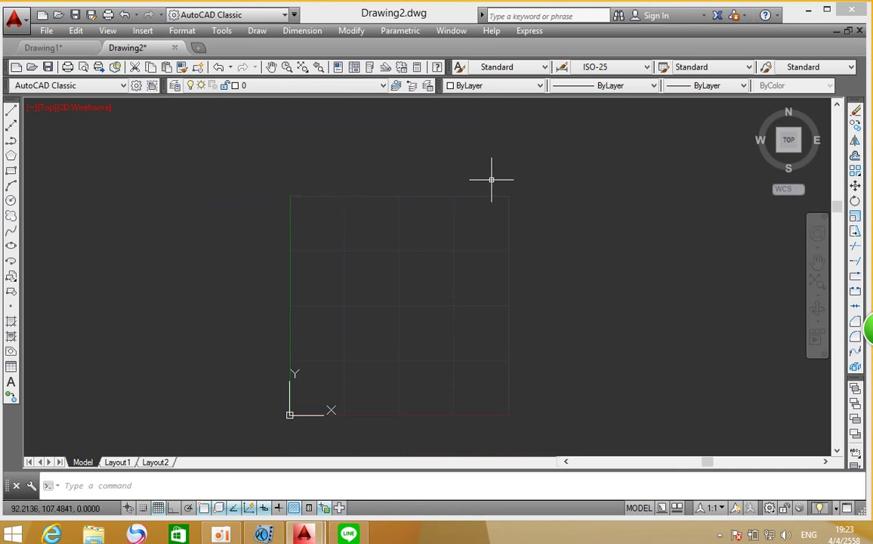
pyautogui.scroll(1, 453, 408)
pyautogui.scroll(1, 434, 400)
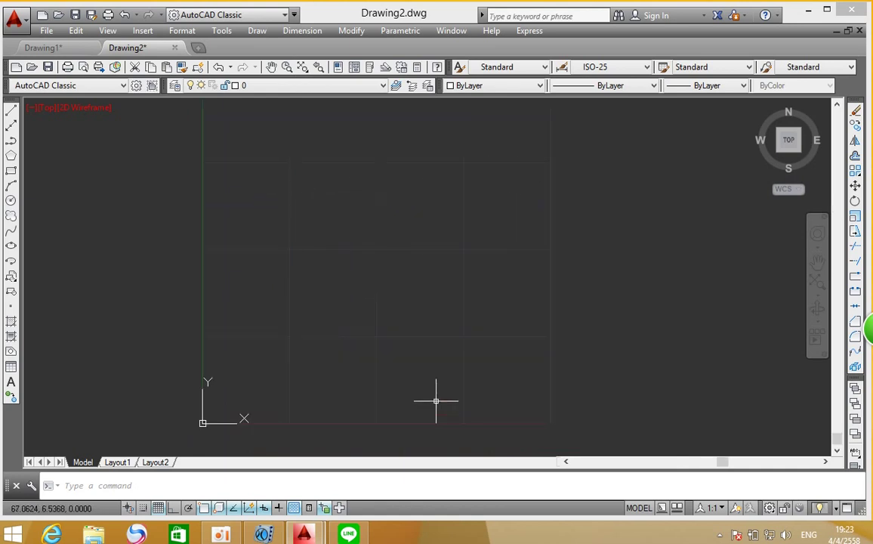
pyautogui.moveTo(406, 298); pyautogui.dragTo(417, 294, button='middle')
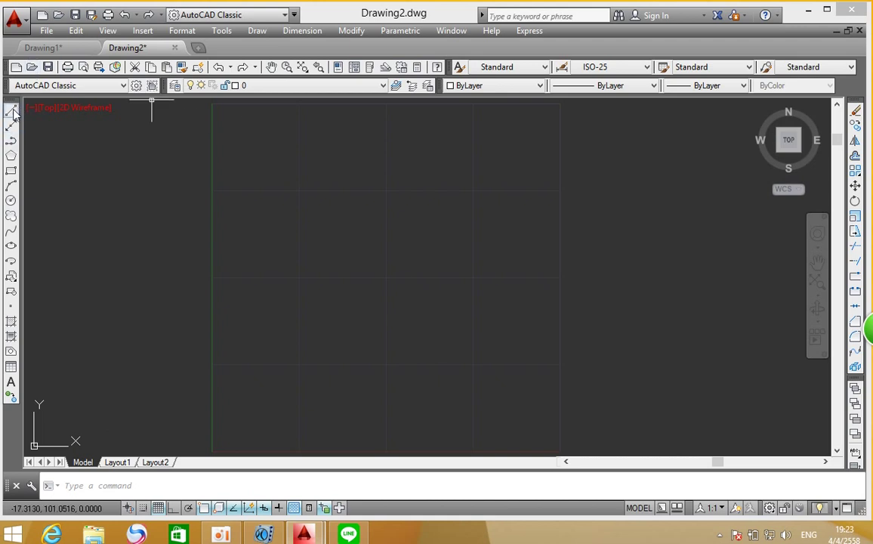
pyautogui.moveTo(789, 140)
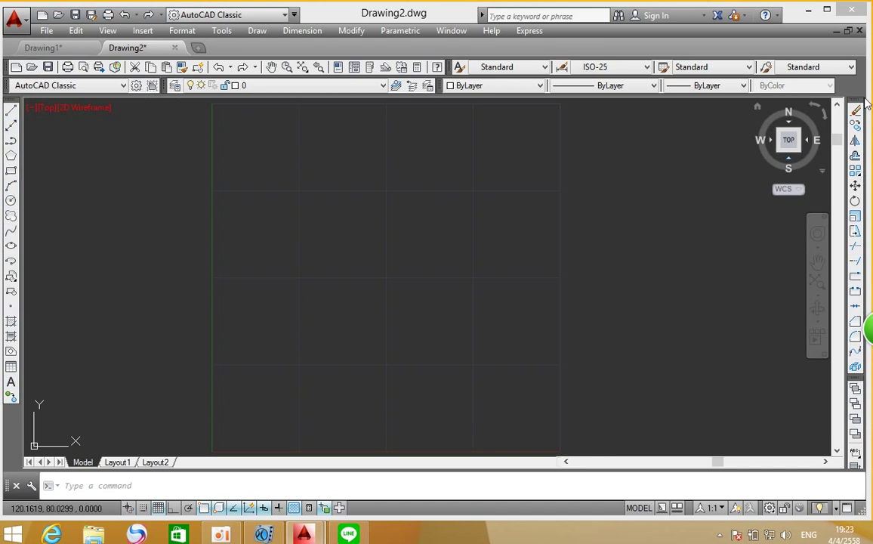
# - Float the Modify toolbar, close the Draw Order toolbar, and dock Modify at the right edge
pyautogui.moveTo(857, 376); pyautogui.dragTo(800, 378)
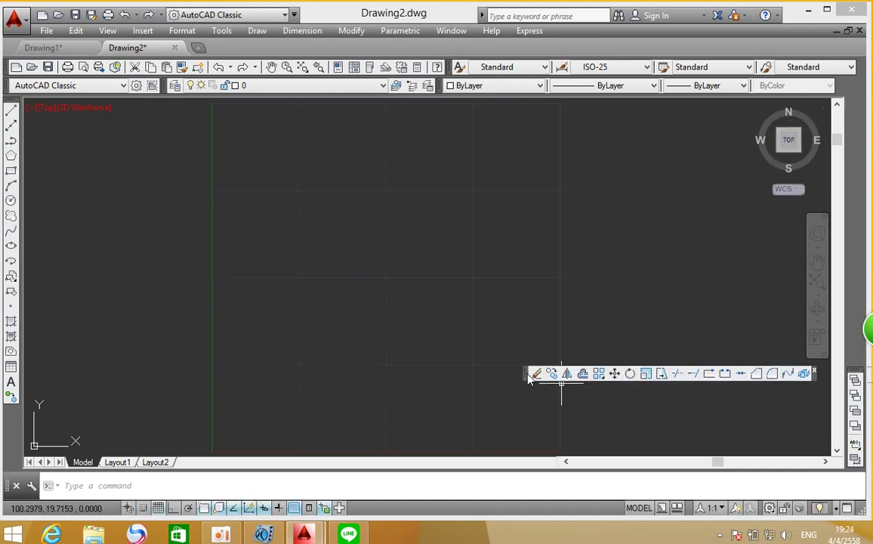
pyautogui.moveTo(563, 376)
pyautogui.mouseDown()
pyautogui.moveTo(855, 375)
pyautogui.moveTo(604, 256)
pyautogui.mouseUp()
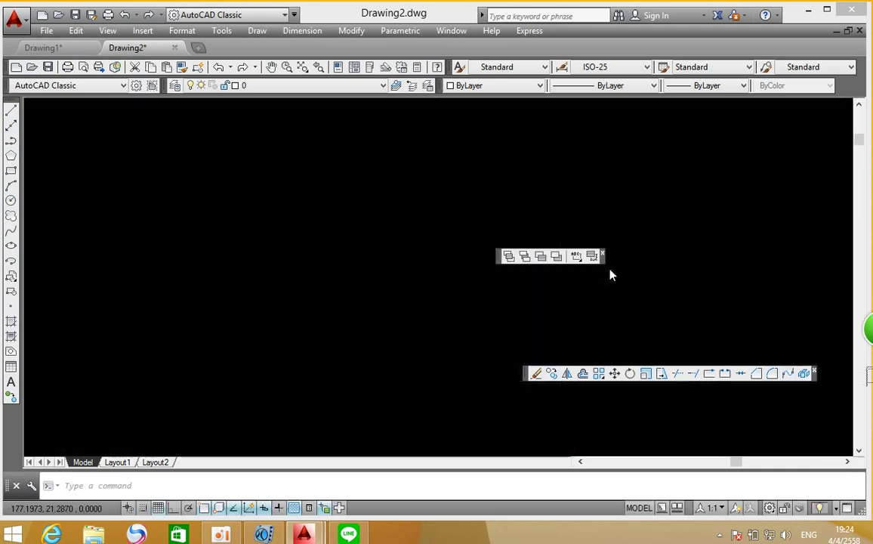
pyautogui.click(603, 251)
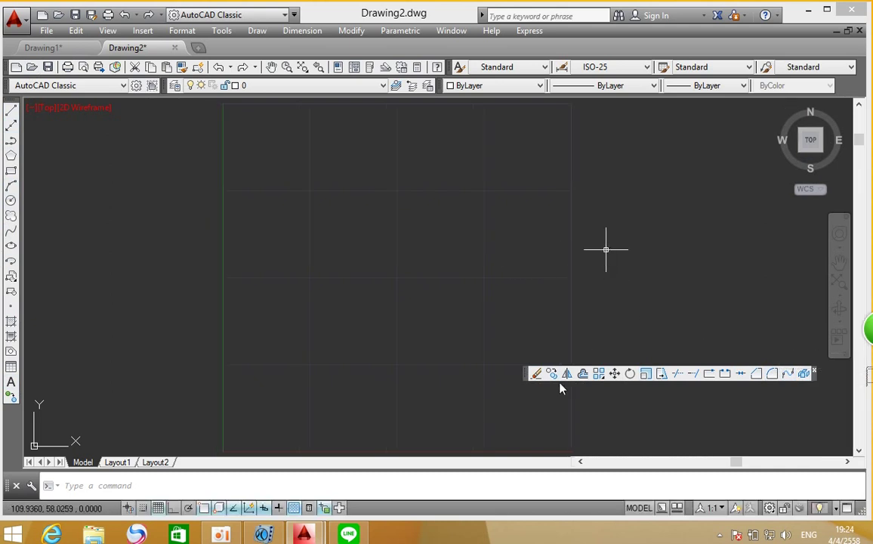
pyautogui.moveTo(531, 375)
pyautogui.mouseDown()
pyautogui.moveTo(868, 212)
pyautogui.moveTo(868, 197)
pyautogui.mouseUp()
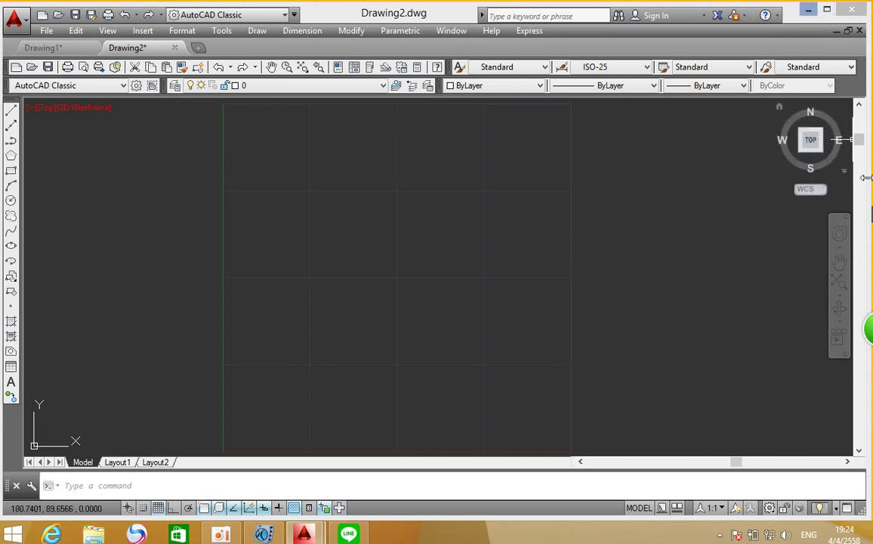
# - Re-dock the Modify toolbar in the right frame and zoom extents over the 100 by 100 grid
pyautogui.moveTo(852, 140)
pyautogui.mouseDown()
pyautogui.moveTo(719, 245)
pyautogui.moveTo(726, 230)
pyautogui.moveTo(489, 283)
pyautogui.moveTo(748, 190)
pyautogui.mouseUp()
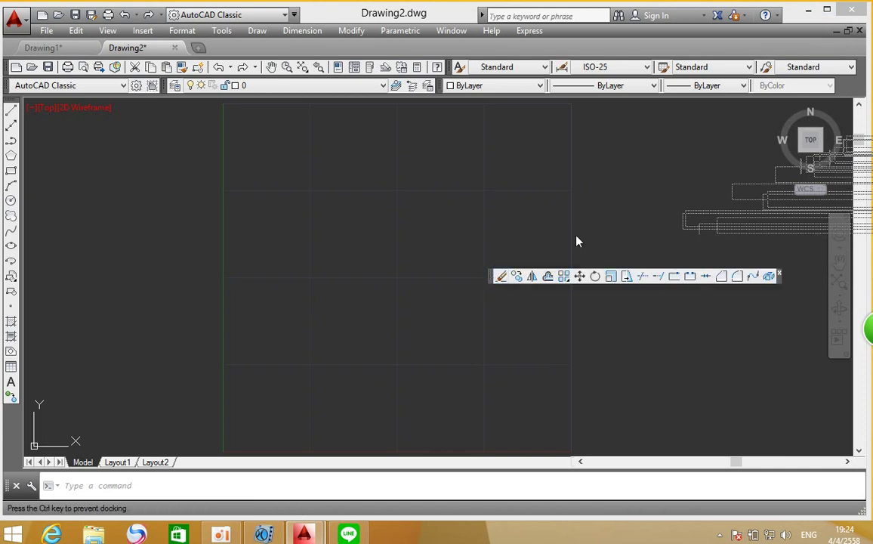
pyautogui.moveTo(870, 199)
pyautogui.mouseDown()
pyautogui.moveTo(868, 256)
pyautogui.moveTo(553, 364)
pyautogui.moveTo(576, 363)
pyautogui.mouseUp()
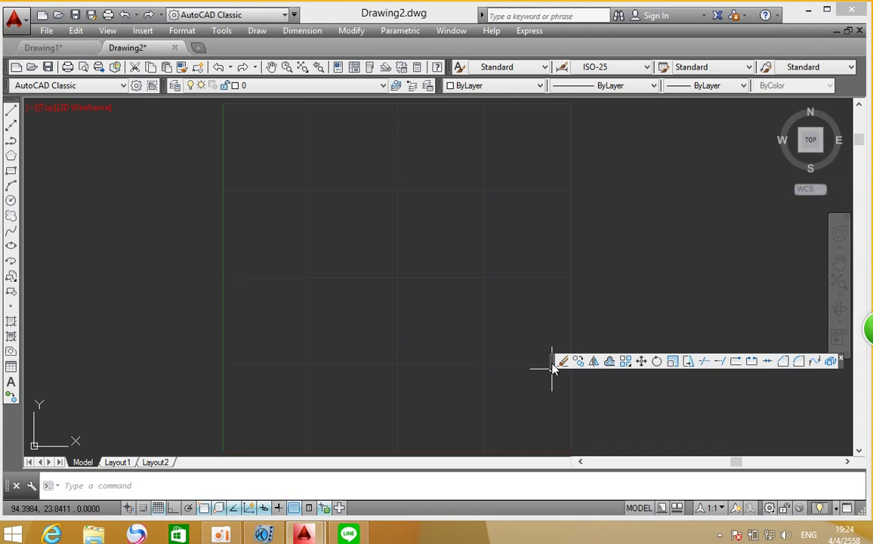
pyautogui.moveTo(553, 367); pyautogui.dragTo(814, 302)
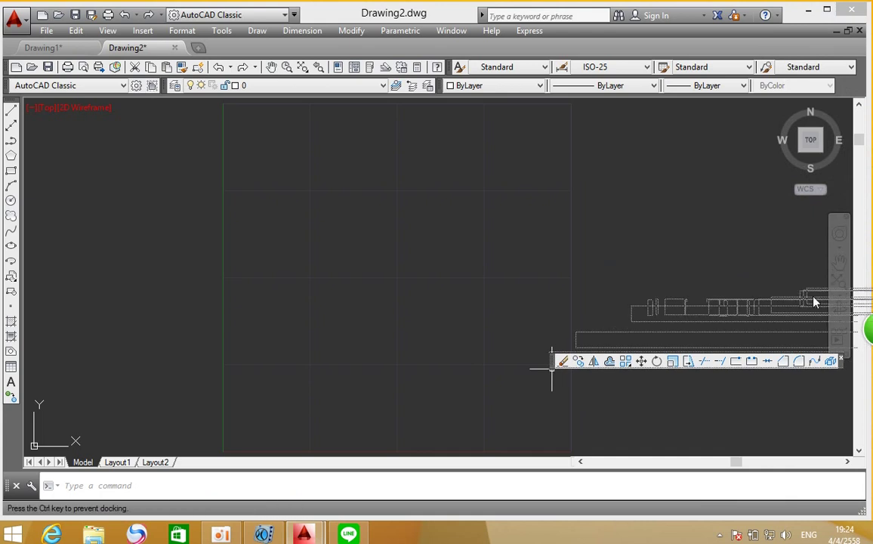
pyautogui.moveTo(814, 302); pyautogui.dragTo(860, 158)
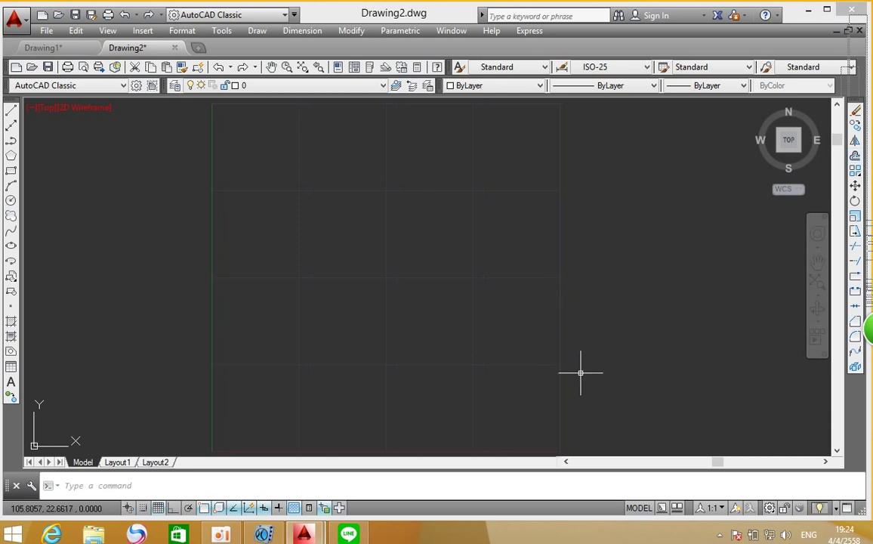
pyautogui.scroll(-4, 264, 290)
pyautogui.middleClick(423, 283)
pyautogui.middleClick(423, 283)
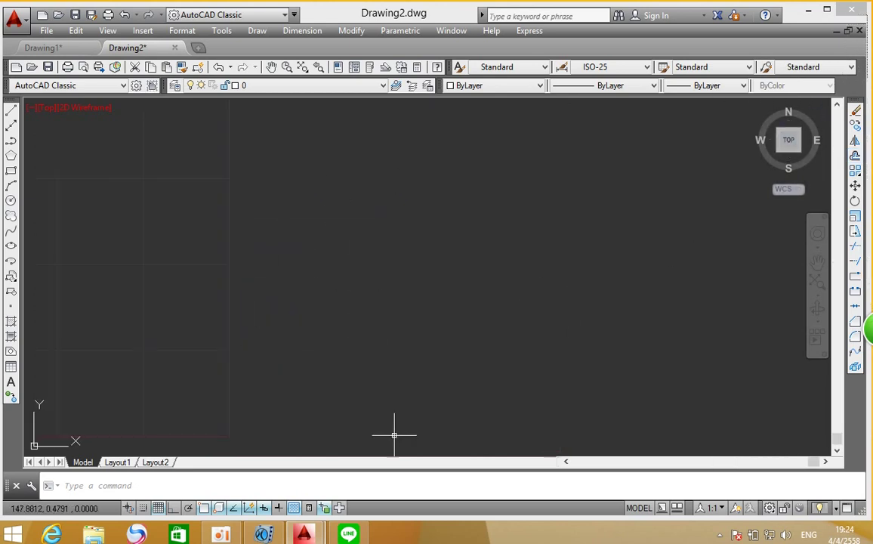
# - Maximize the AutoCAD window and re-centre the empty 0,0 to 100,100 grid
pyautogui.click(828, 12)
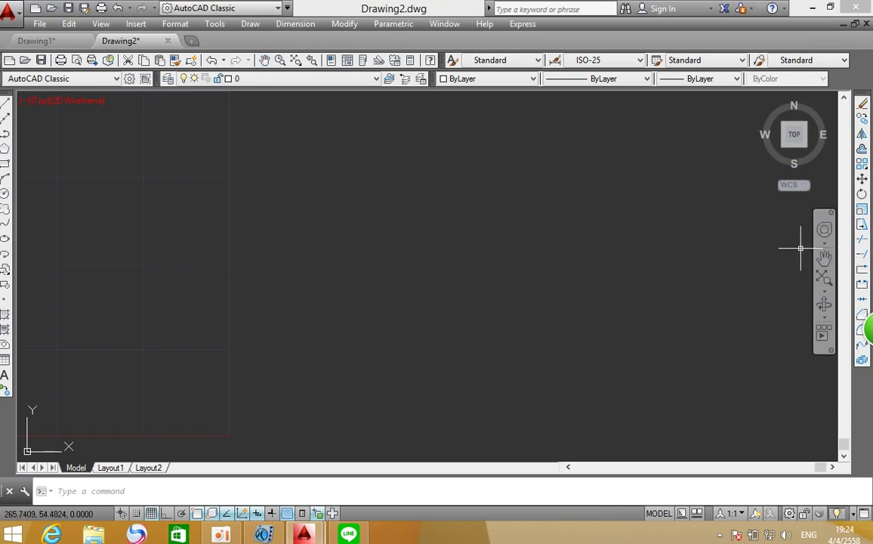
pyautogui.click(823, 277)
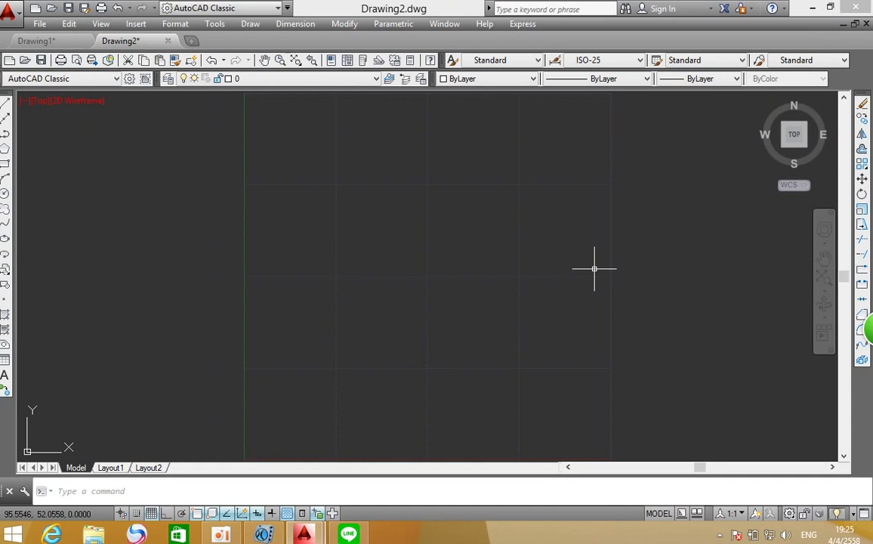
pyautogui.click(832, 10)
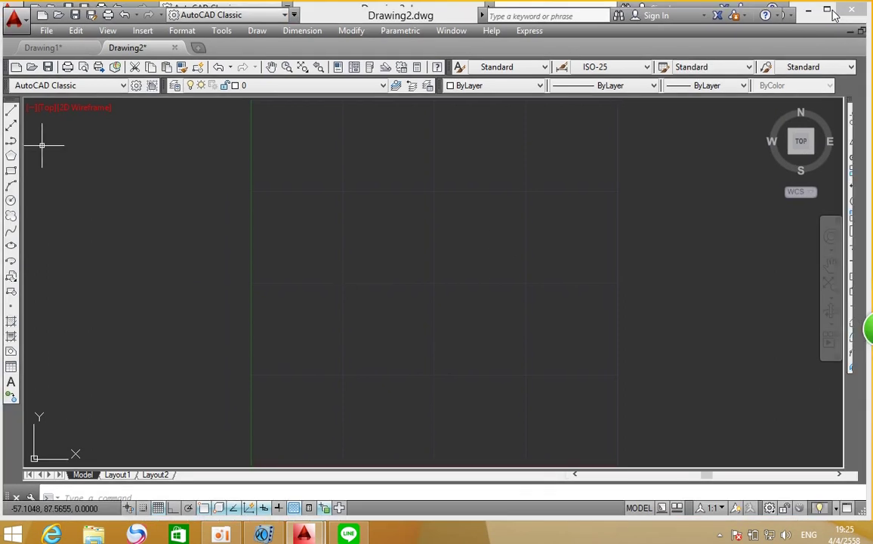
pyautogui.click(829, 12)
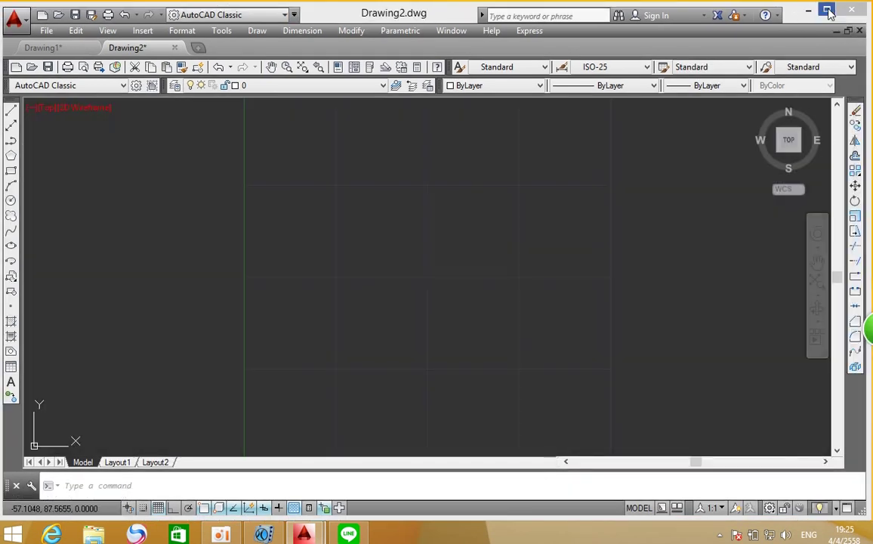
pyautogui.click(829, 11)
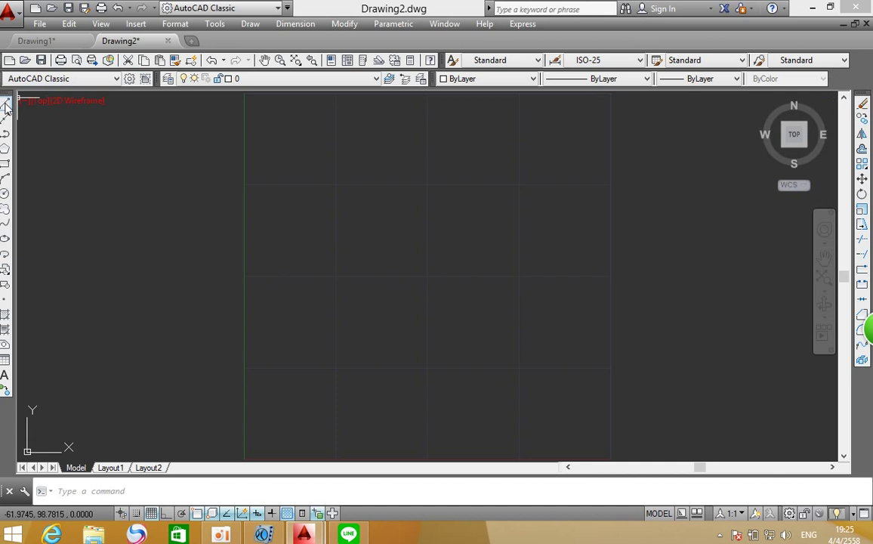
pyautogui.click(249, 24)
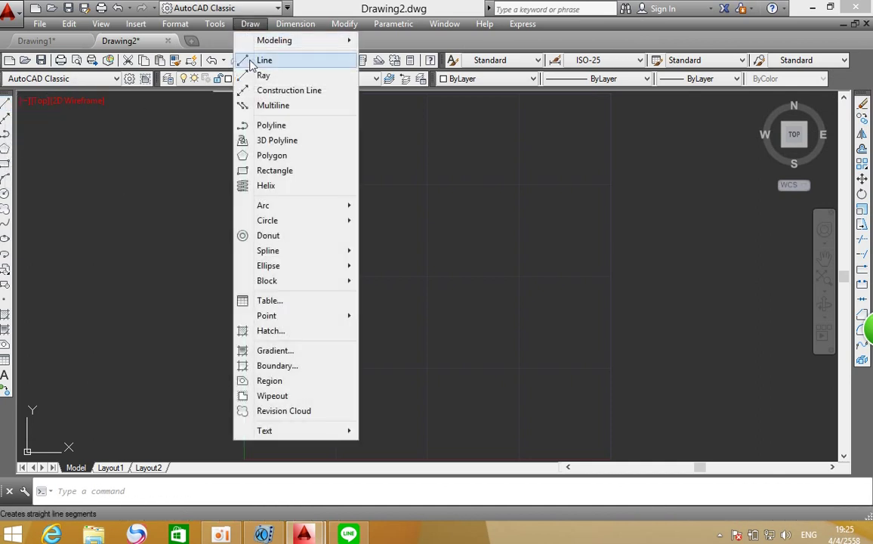
pyautogui.click(195, 188)
pyautogui.click(174, 272)
pyautogui.click(160, 494)
pyautogui.moveTo(224, 474); pyautogui.dragTo(223, 486)
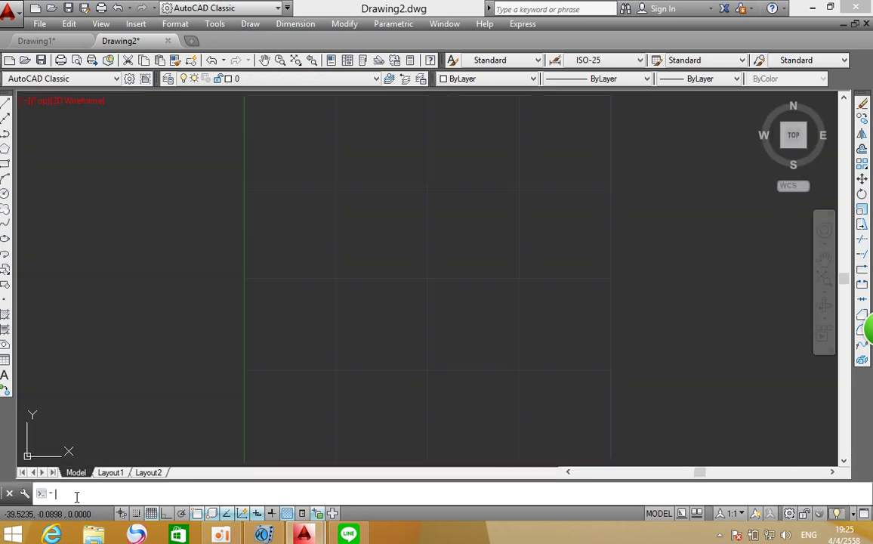
pyautogui.write('l')
pyautogui.press('Return')
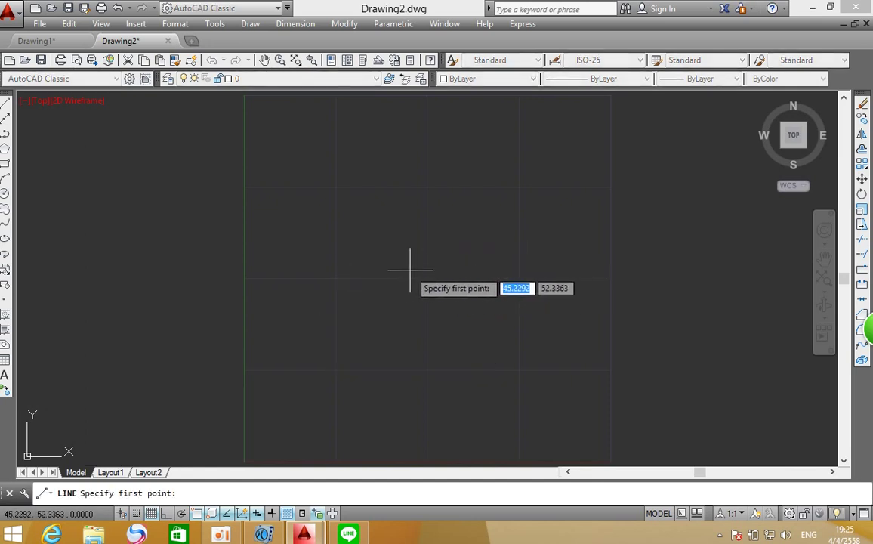
pyautogui.press('Escape')
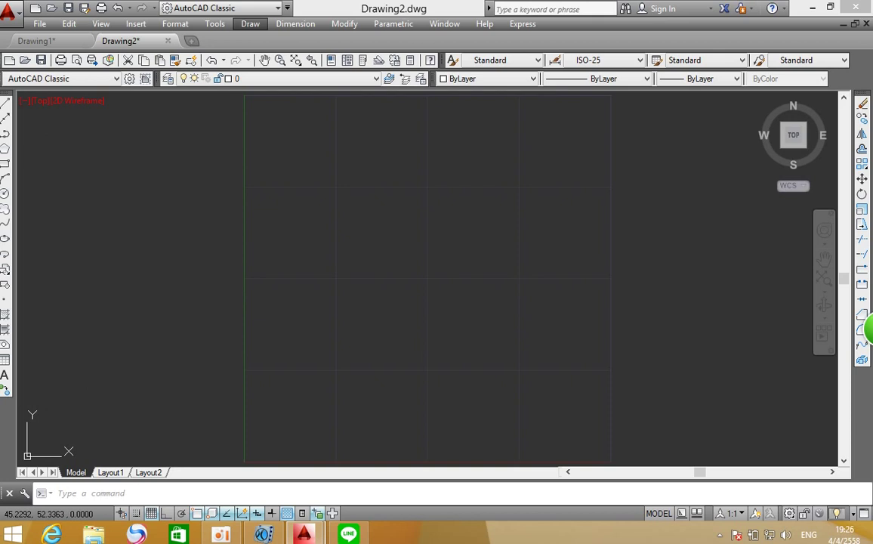
# - Look through the File menu commands, then dismiss the menu
pyautogui.click(39, 24)
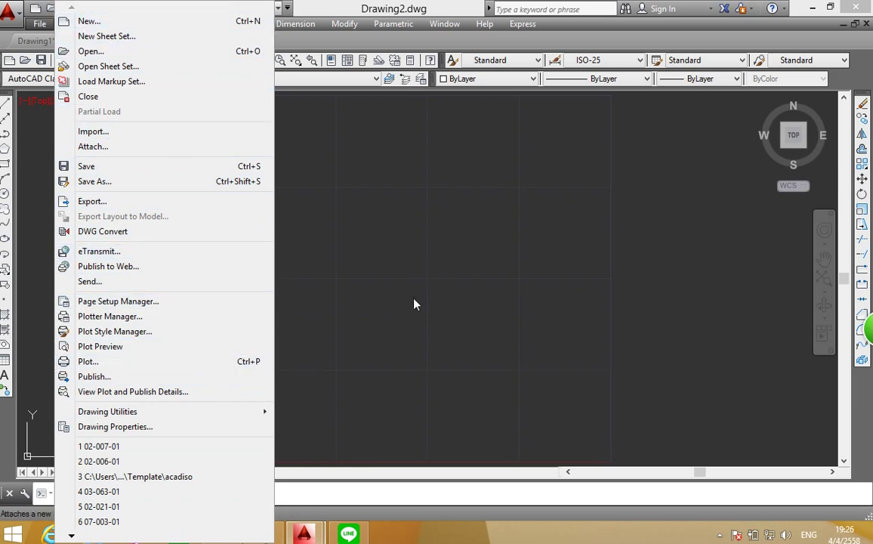
pyautogui.click(324, 241)
pyautogui.click(292, 243)
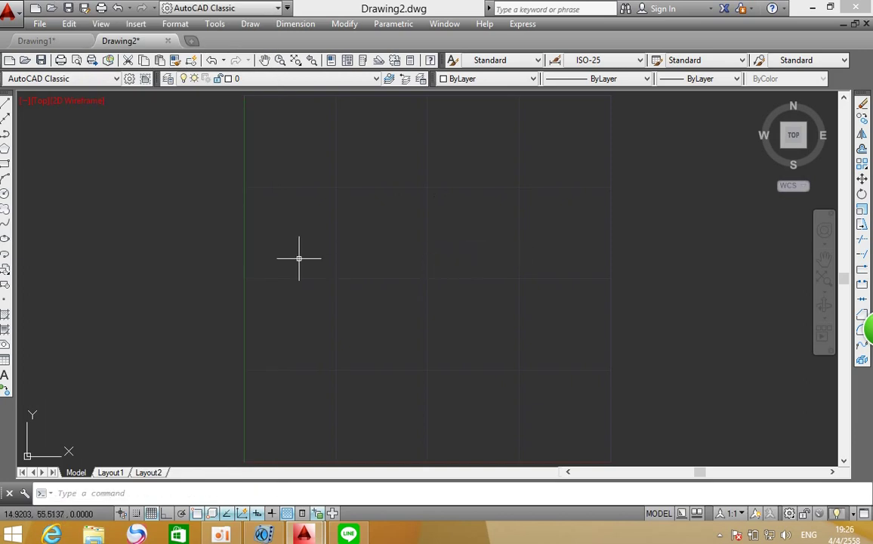
# - Browse the Edit menu, then bring up the View menu's Viewports options
pyautogui.click(68, 24)
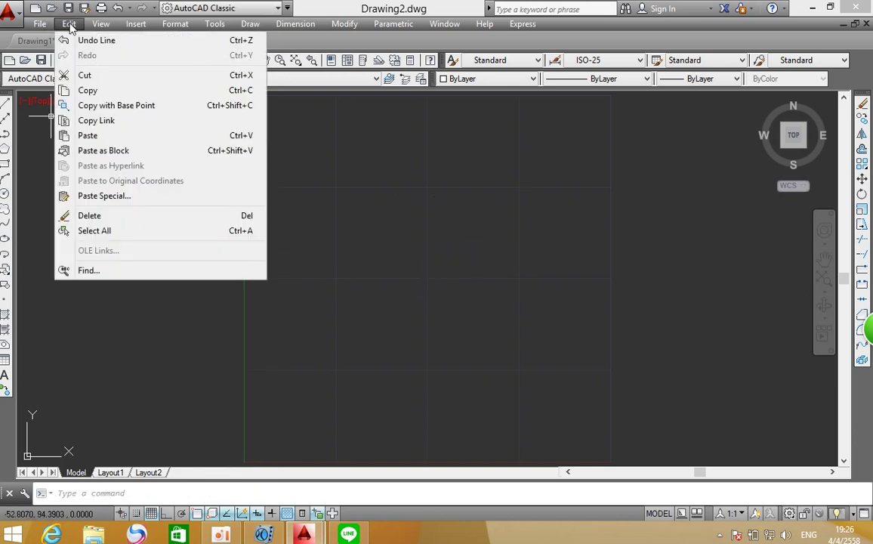
pyautogui.click(131, 308)
pyautogui.click(143, 300)
pyautogui.click(101, 24)
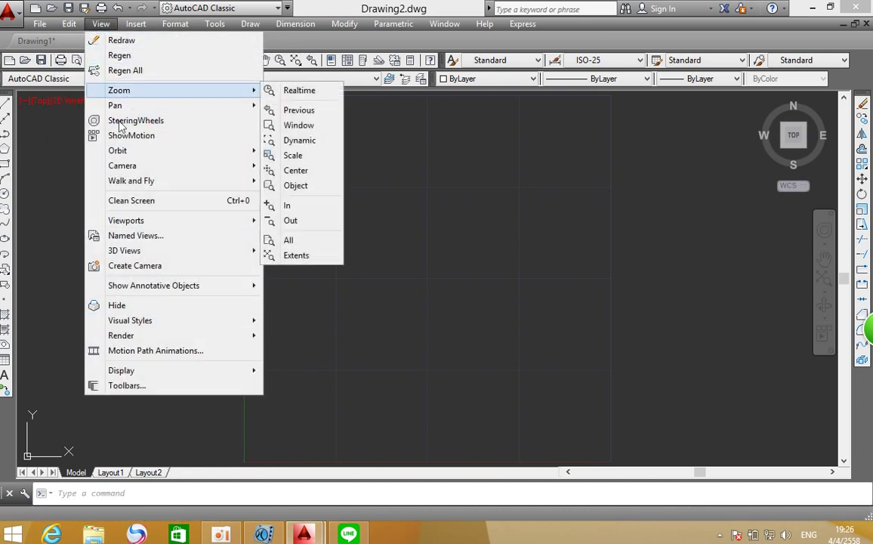
pyautogui.moveTo(126, 220)
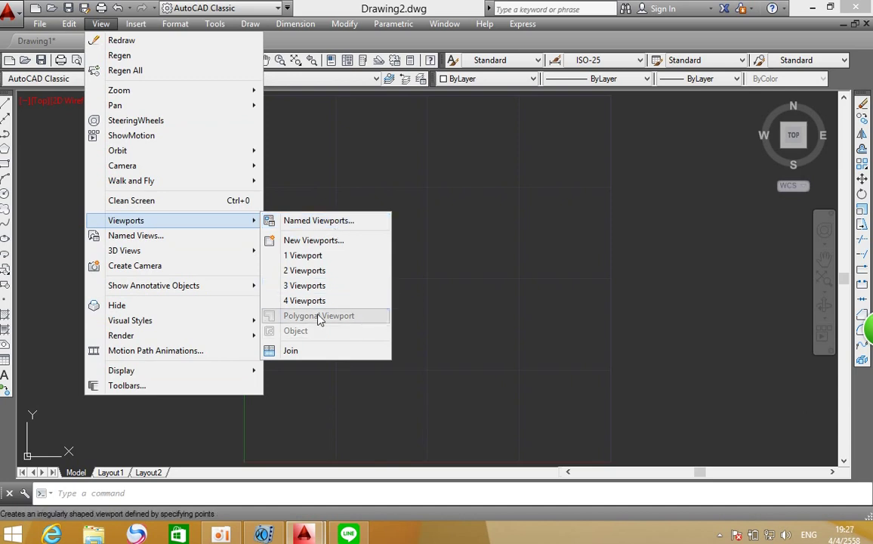
# - Close the View menu and browse the Insert, Format and Tools menus
pyautogui.click(376, 158)
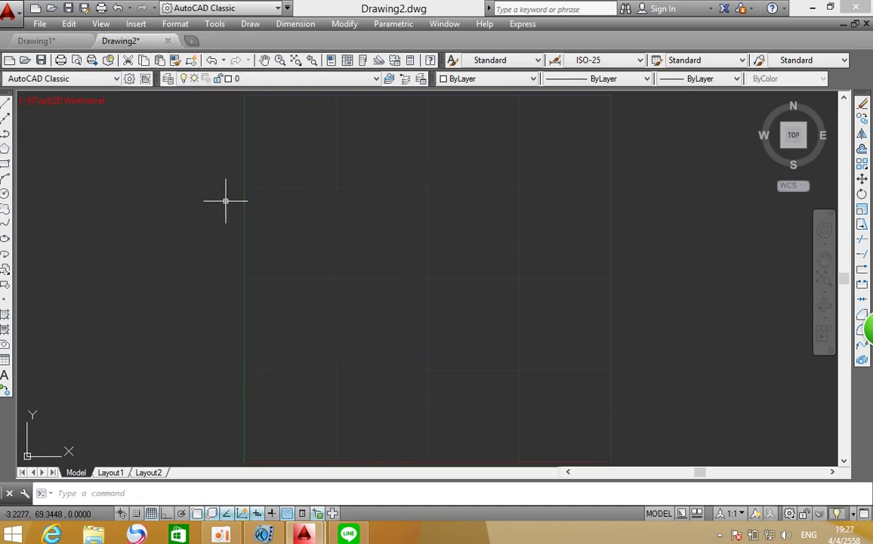
pyautogui.click(137, 24)
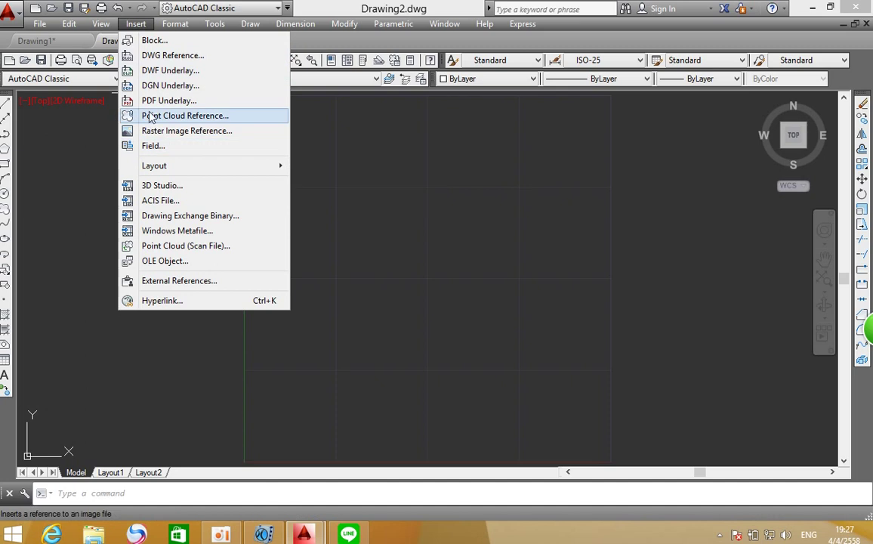
pyautogui.click(379, 167)
pyautogui.click(385, 177)
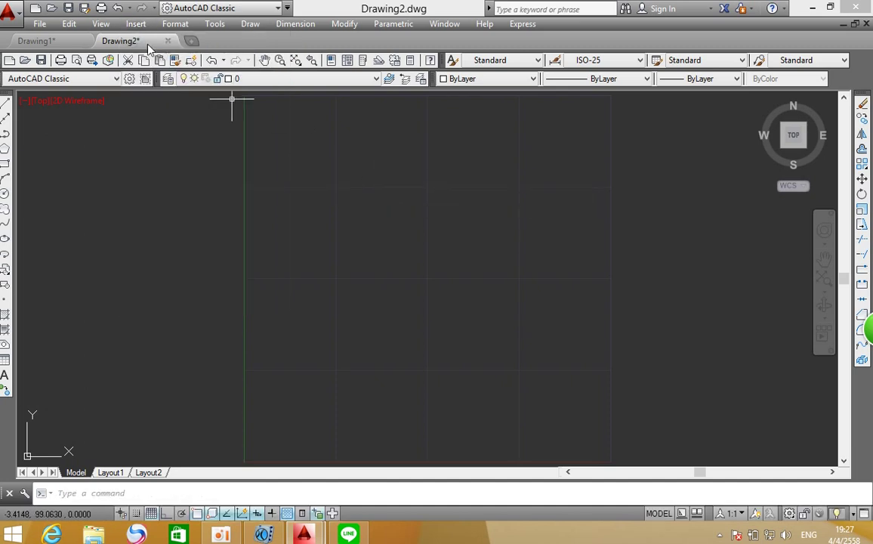
pyautogui.click(172, 24)
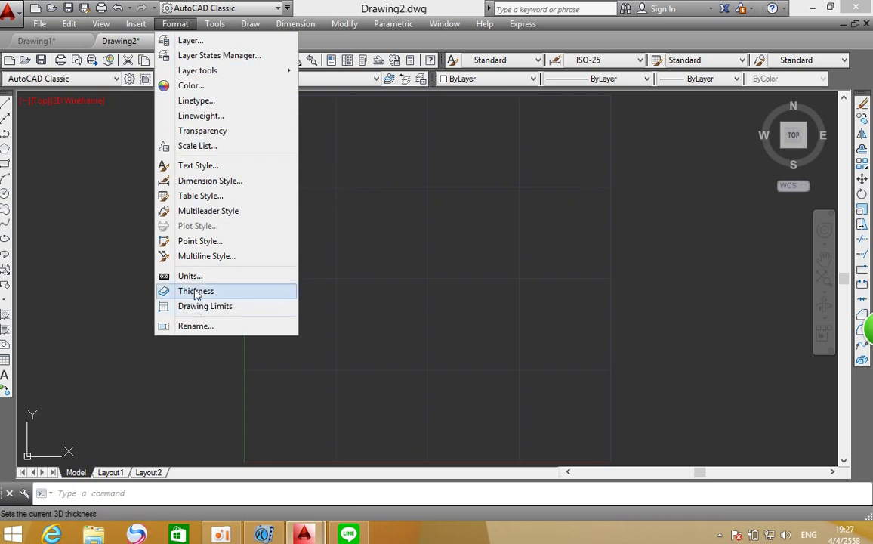
pyautogui.press('Right')
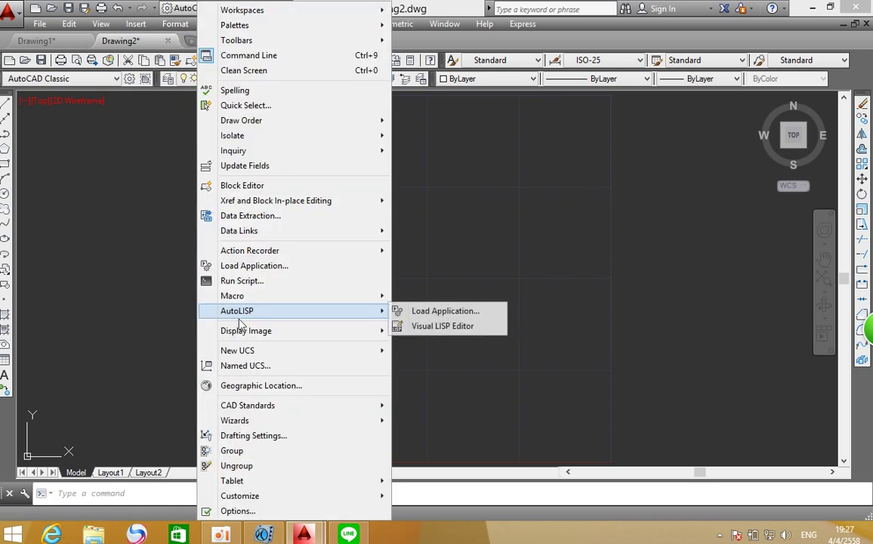
pyautogui.click(159, 234)
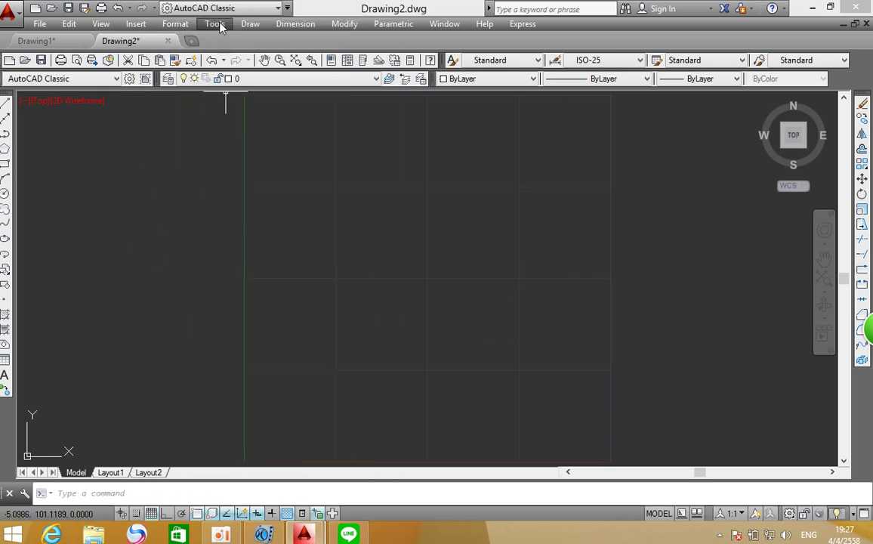
pyautogui.click(221, 25)
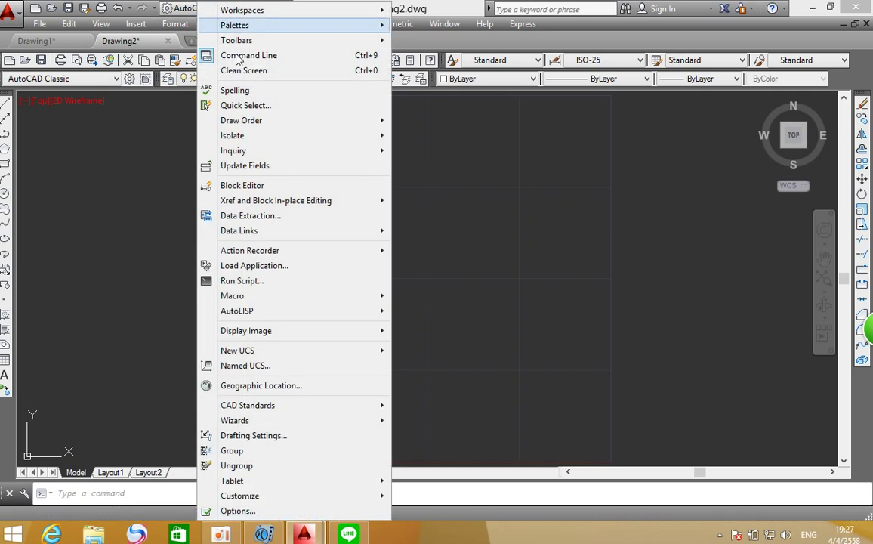
pyautogui.moveTo(237, 310)
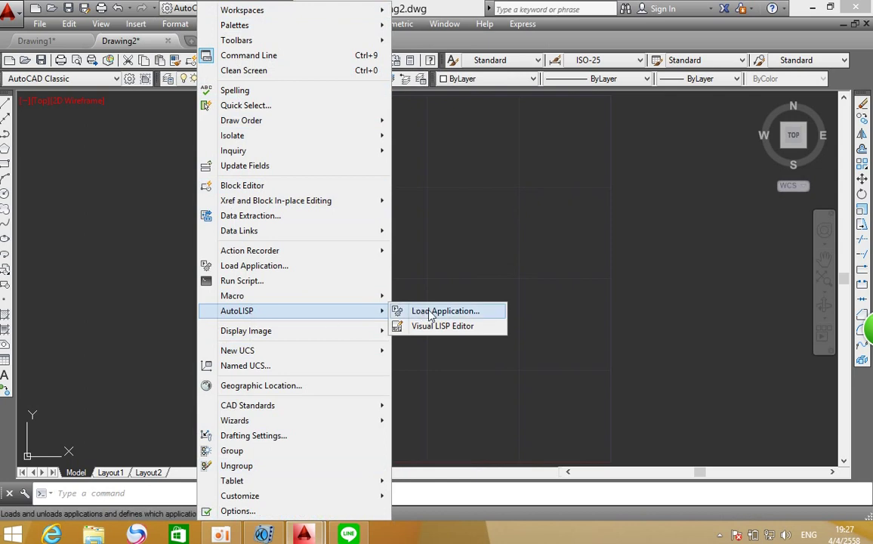
pyautogui.click(466, 214)
pyautogui.click(477, 233)
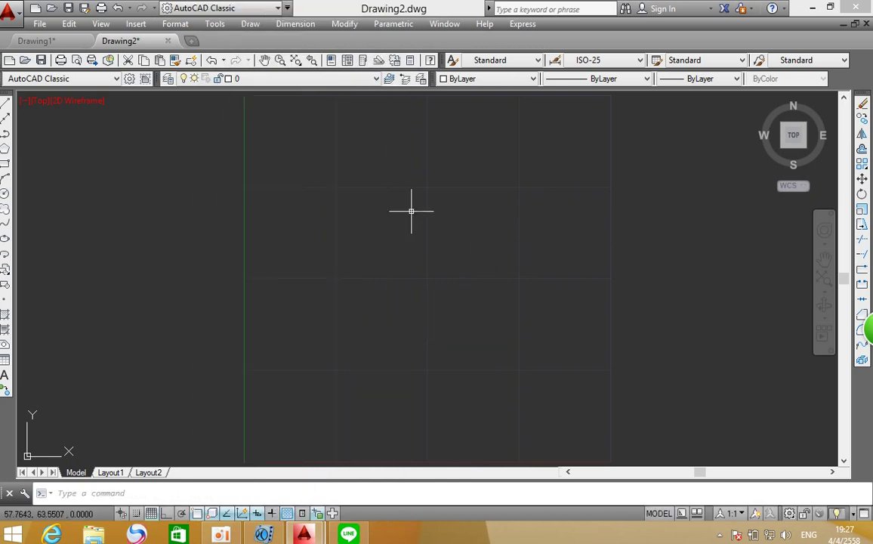
# - Browse the Draw, Dimension and Modify menus, then show the Parametric Geometric Constraints list
pyautogui.click(251, 23)
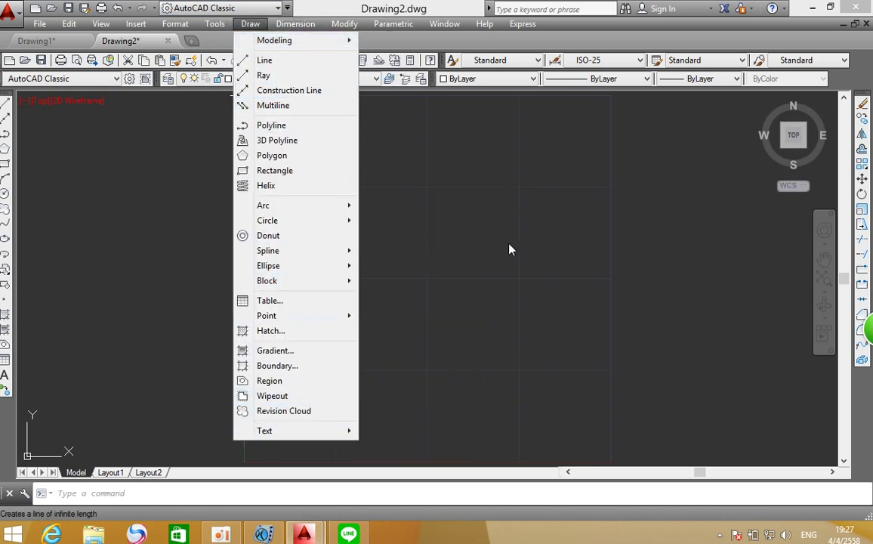
pyautogui.click(487, 220)
pyautogui.click(453, 219)
pyautogui.click(303, 28)
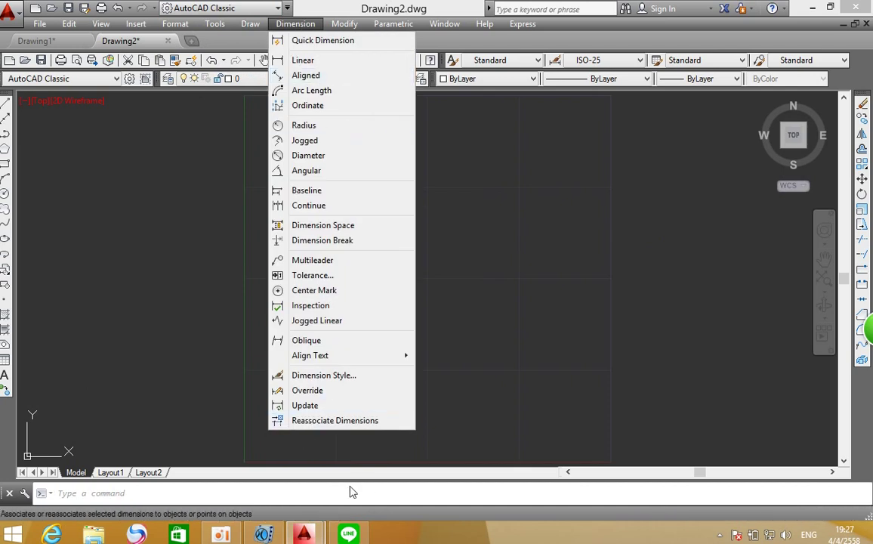
pyautogui.press('Escape')
pyautogui.press('Right')
pyautogui.click(257, 219)
pyautogui.click(268, 218)
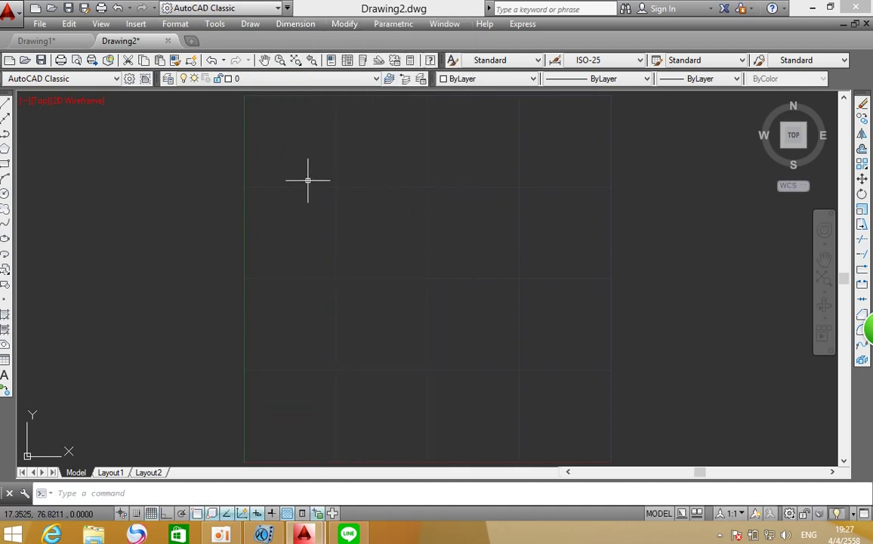
pyautogui.click(341, 25)
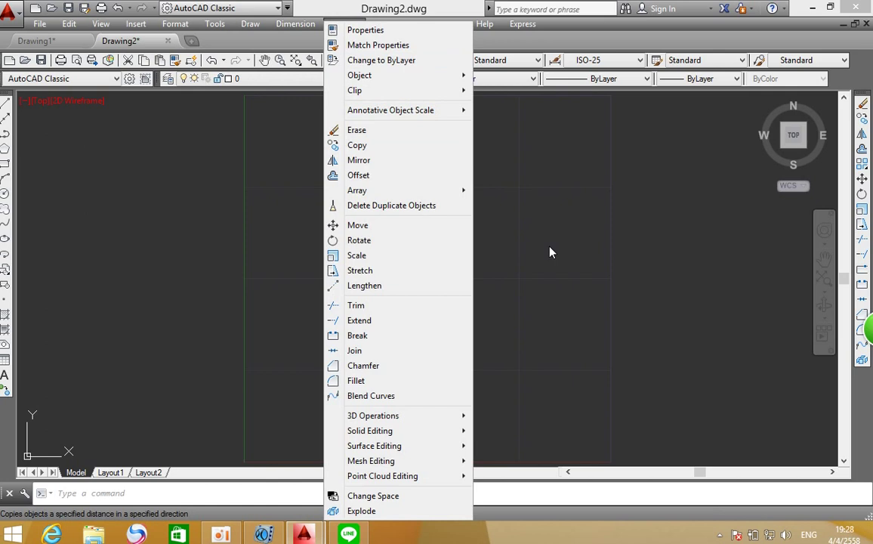
pyautogui.click(565, 202)
pyautogui.click(371, 112)
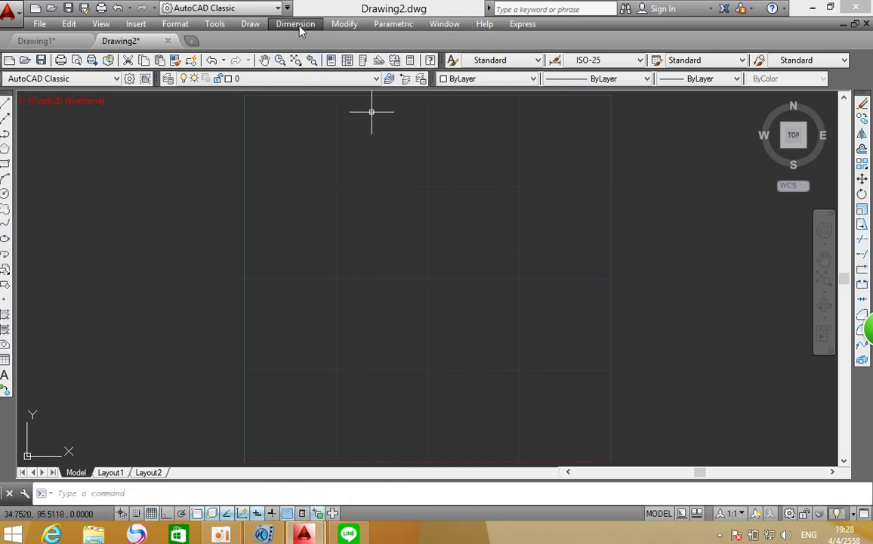
pyautogui.click(399, 26)
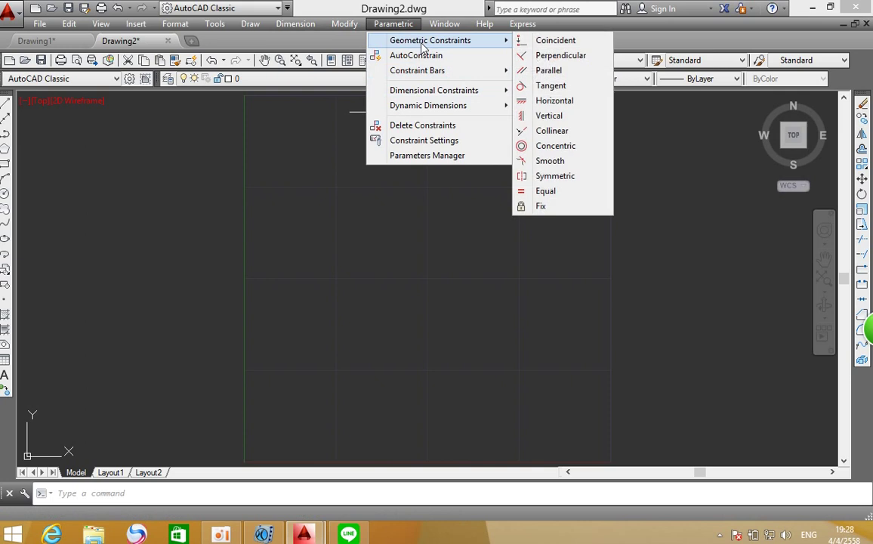
pyautogui.moveTo(429, 40)
pyautogui.click(333, 259)
pyautogui.click(327, 228)
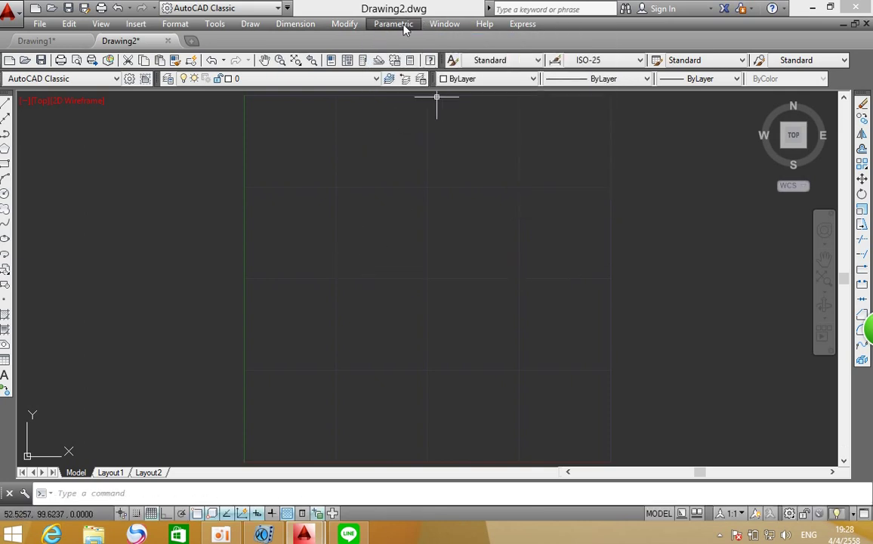
pyautogui.click(437, 29)
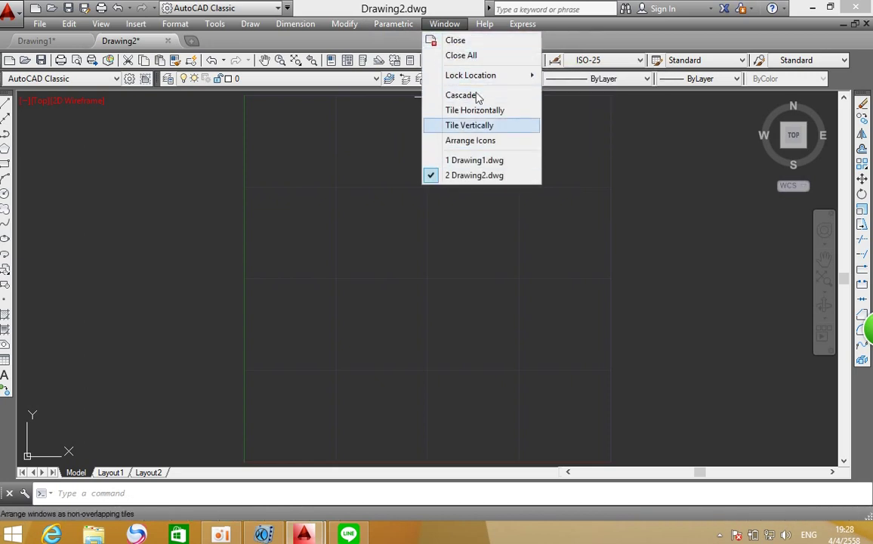
pyautogui.moveTo(470, 74)
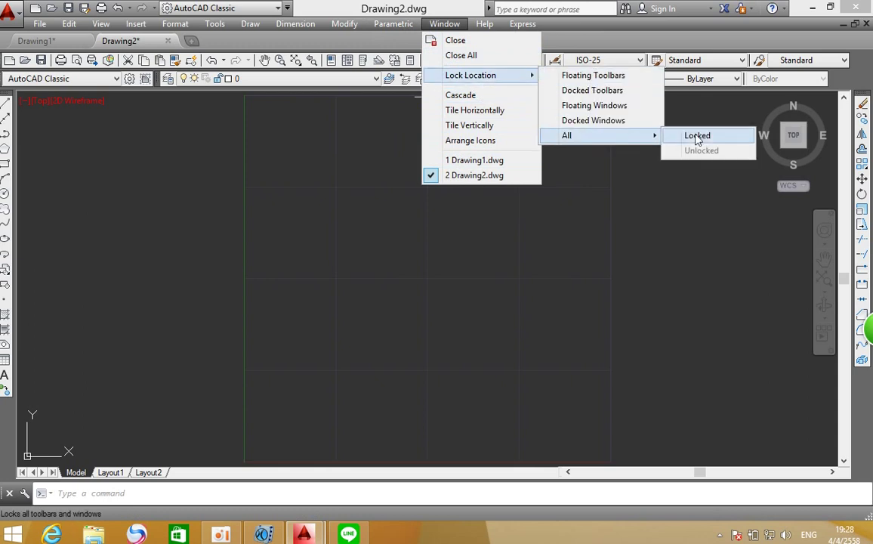
pyautogui.click(559, 269)
pyautogui.click(542, 125)
pyautogui.click(442, 25)
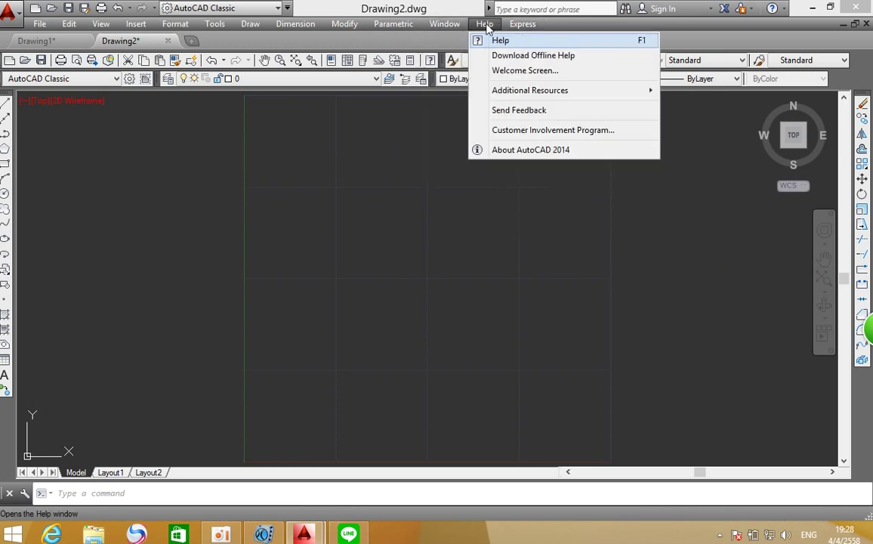
pyautogui.click(563, 225)
pyautogui.click(523, 24)
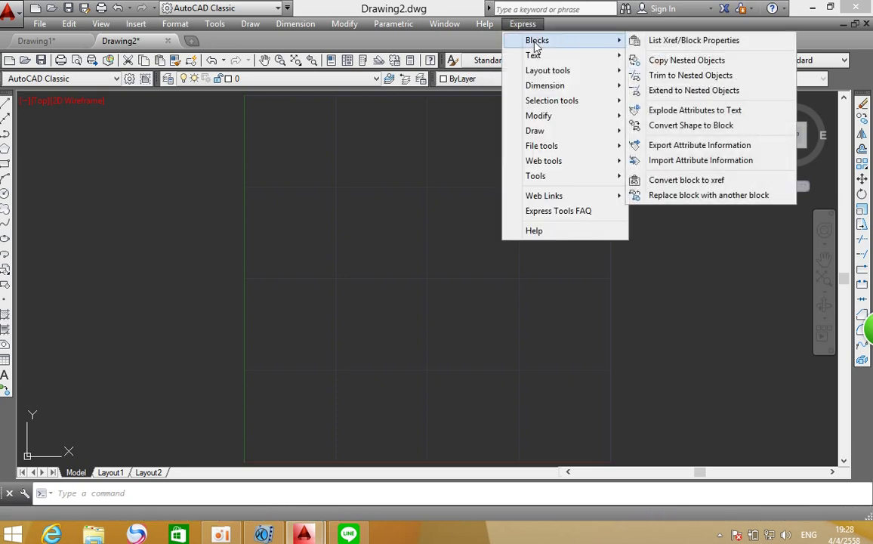
pyautogui.moveTo(534, 55)
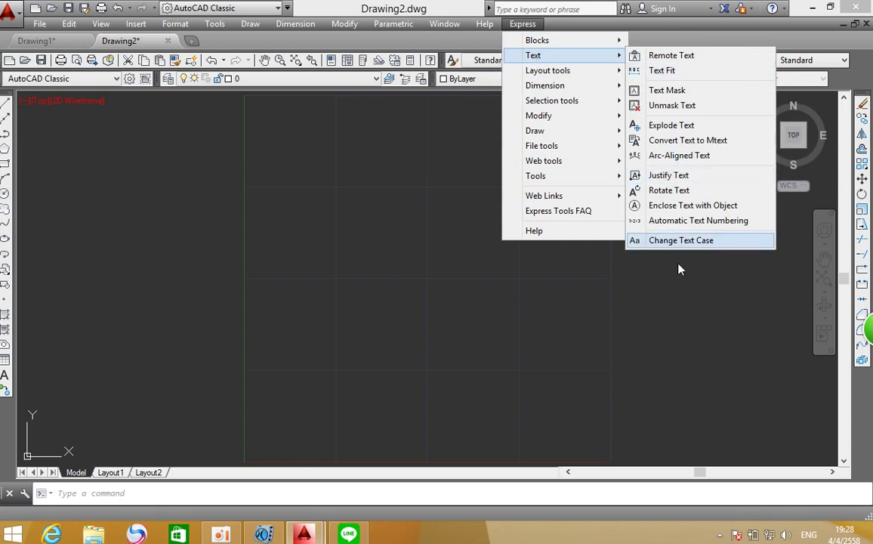
pyautogui.moveTo(535, 175)
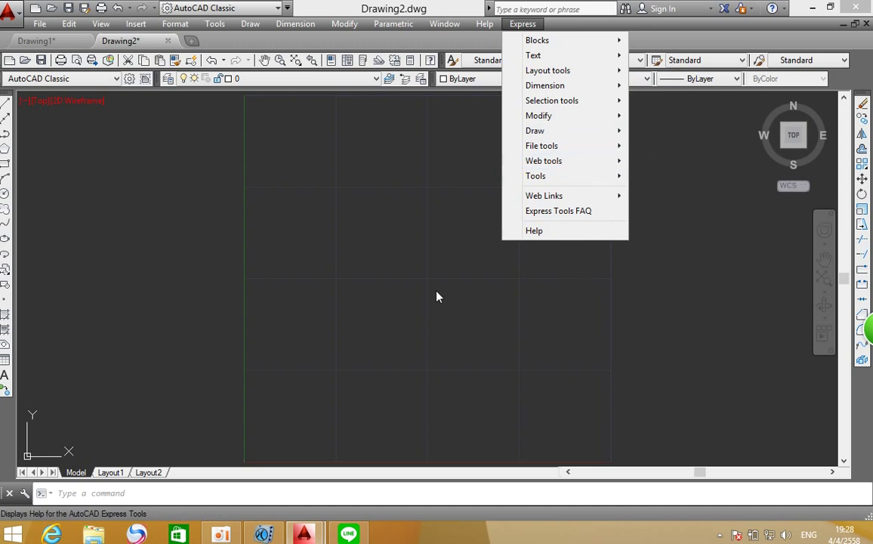
pyautogui.click(452, 298)
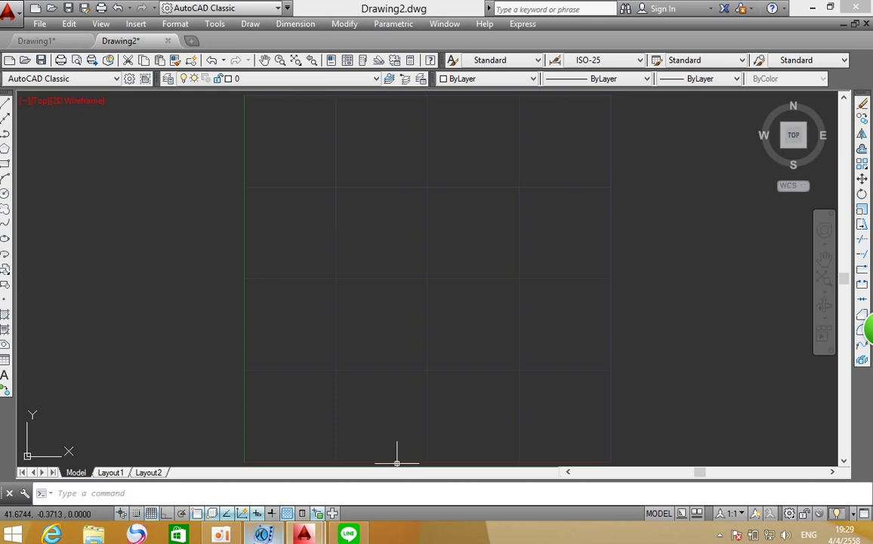
pyautogui.click(211, 537)
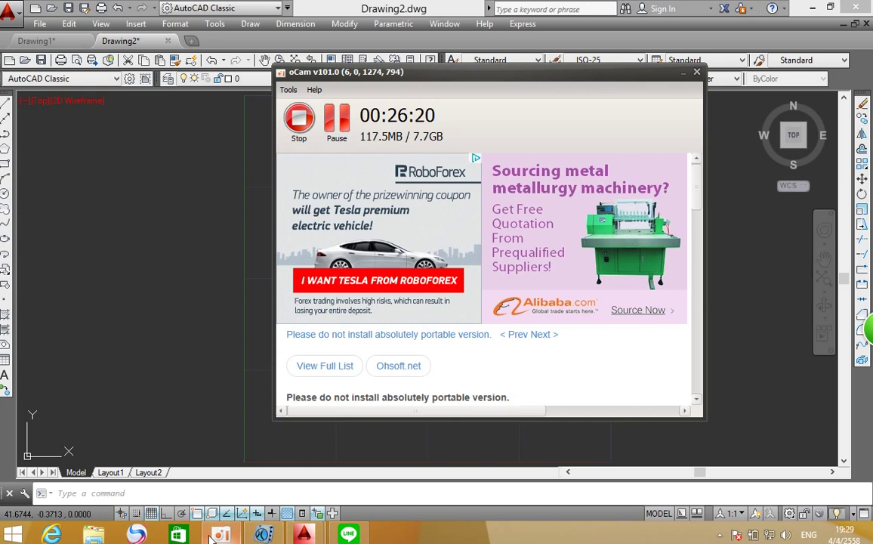
pyautogui.moveTo(220, 535)
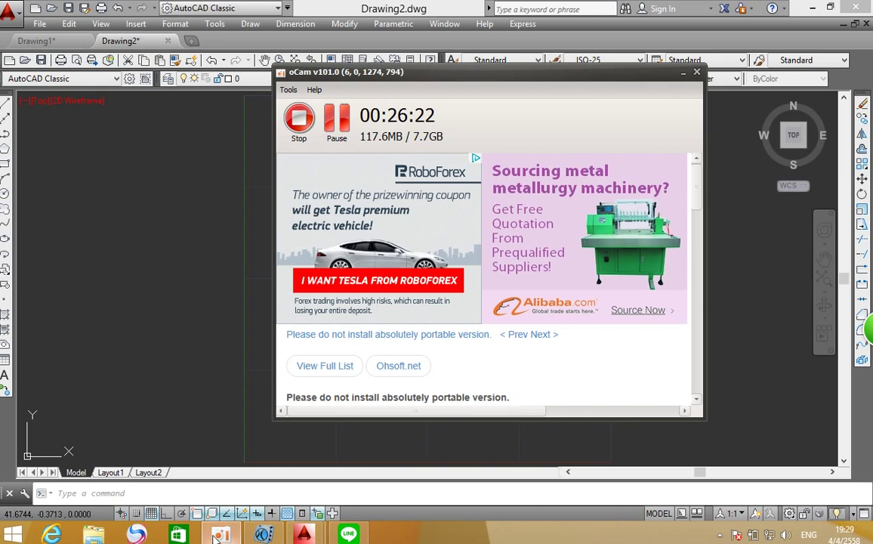
pyautogui.click(683, 73)
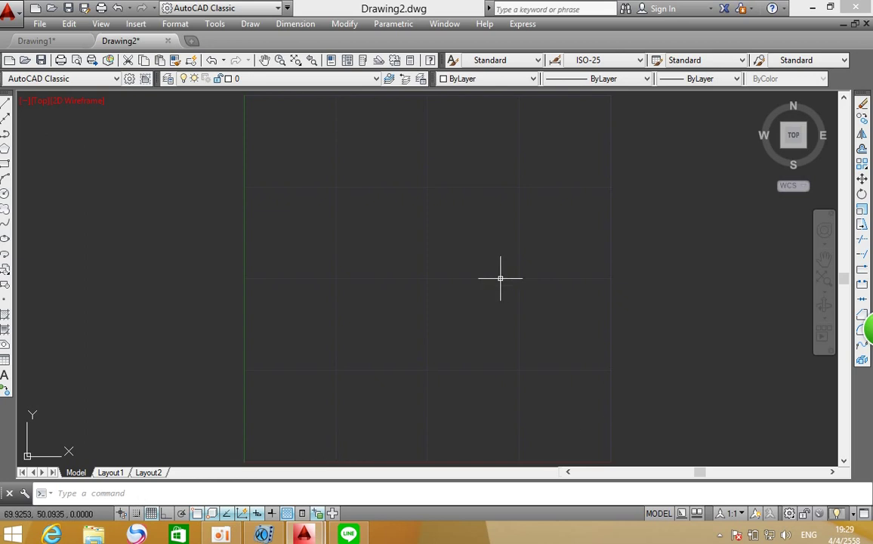
# - Open chair andarmchair.dwg from the ไฟล์ขาย folder on Local Disk (D:) via File > Open
pyautogui.click(33, 25)
pyautogui.click(90, 51)
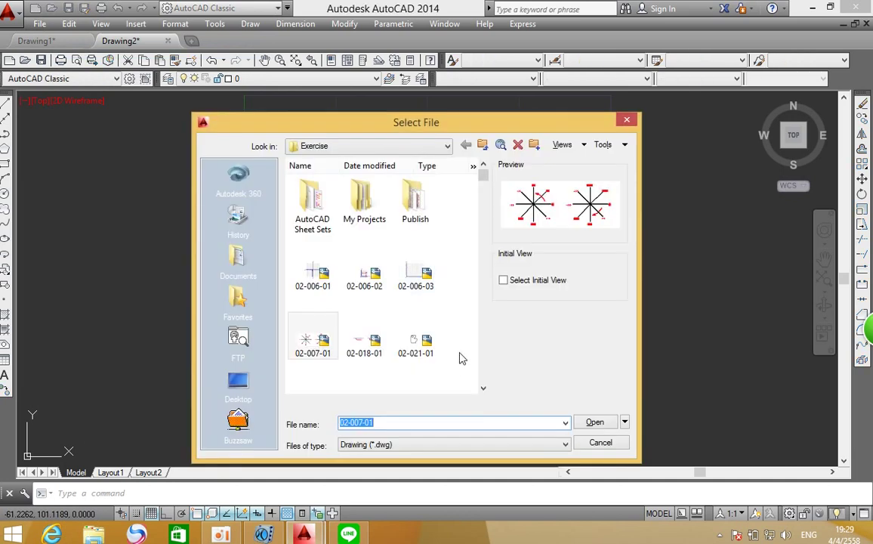
pyautogui.moveTo(483, 181); pyautogui.dragTo(483, 184)
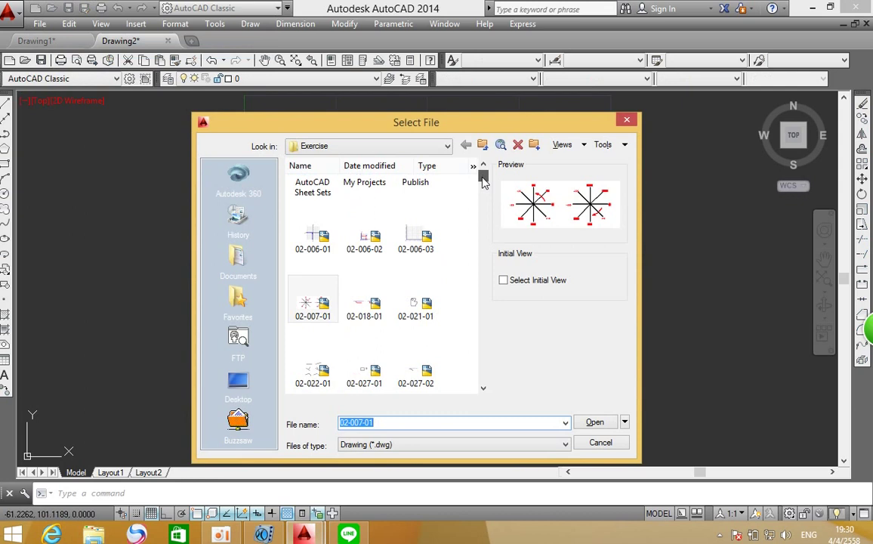
pyautogui.moveTo(484, 181)
pyautogui.mouseDown()
pyautogui.moveTo(483, 192)
pyautogui.moveTo(483, 173)
pyautogui.mouseUp()
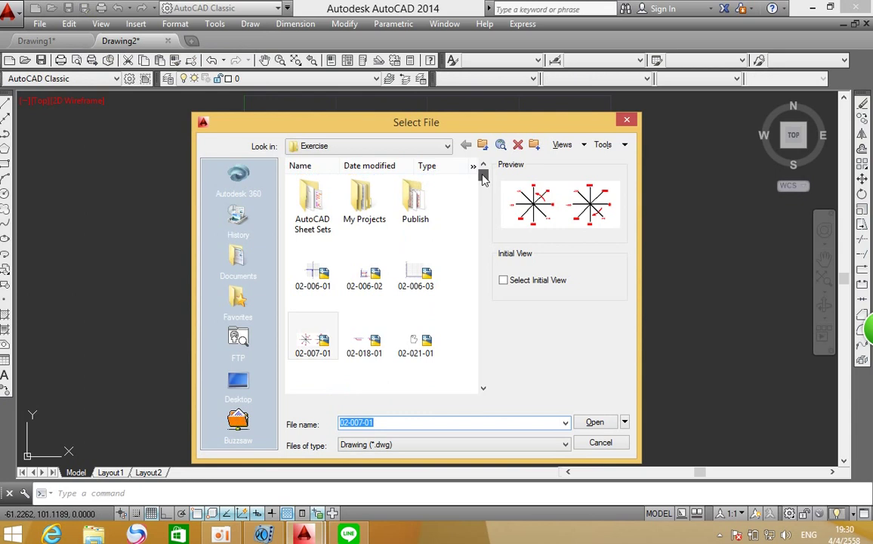
pyautogui.click(447, 147)
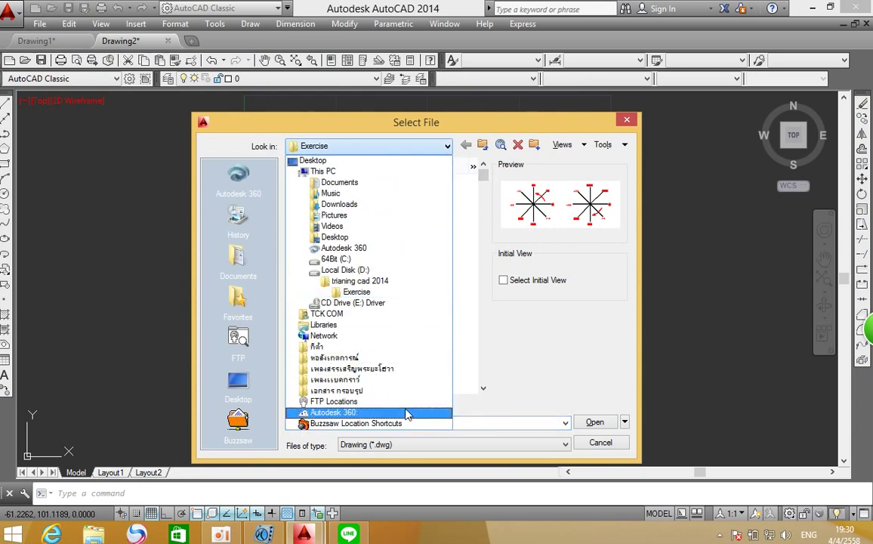
pyautogui.click(343, 270)
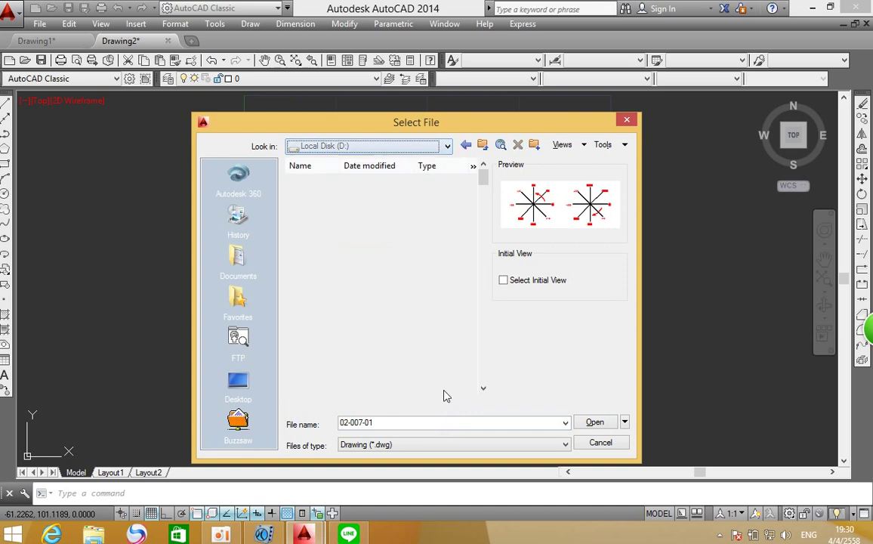
pyautogui.moveTo(484, 176)
pyautogui.mouseDown()
pyautogui.moveTo(477, 274)
pyautogui.moveTo(427, 272)
pyautogui.mouseUp()
pyautogui.doubleClick(363, 286)
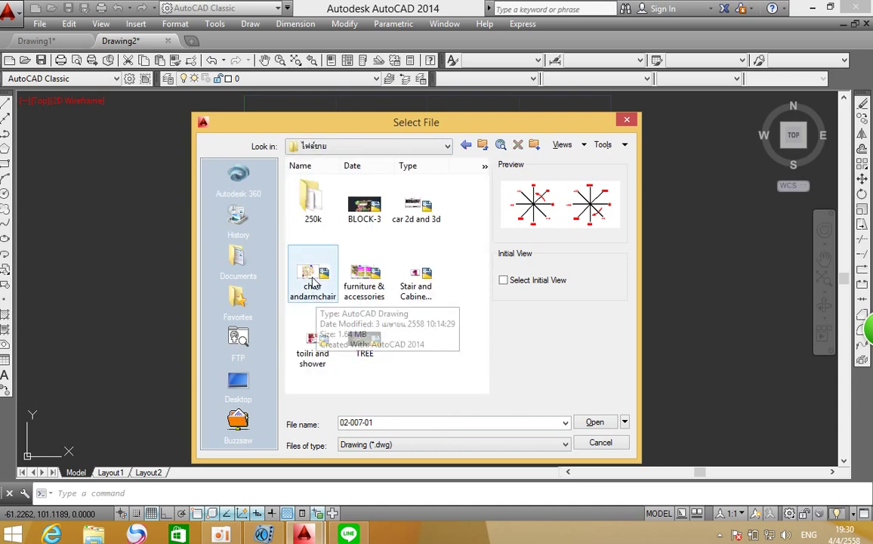
pyautogui.doubleClick(314, 277)
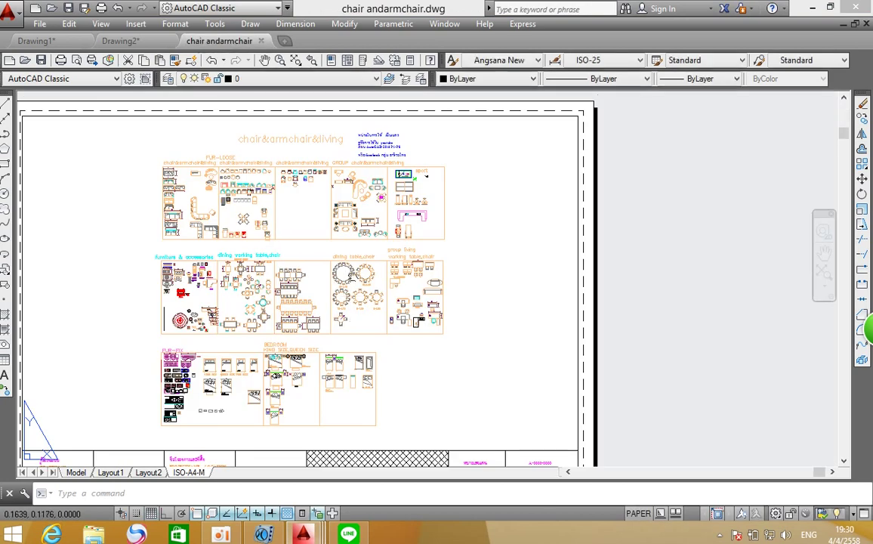
# - Pan and zoom around the drawing to inspect the furniture blocks
pyautogui.moveTo(314, 264); pyautogui.dragTo(403, 247, button='middle')
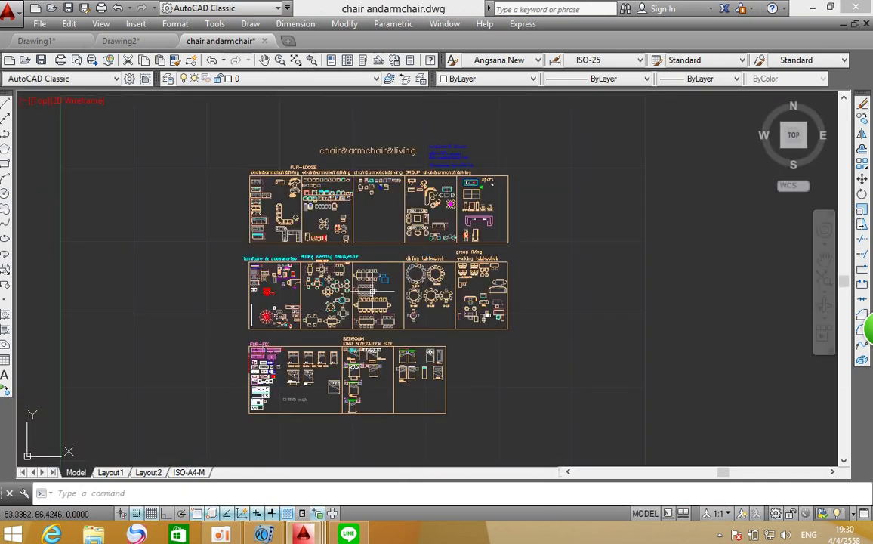
pyautogui.scroll(2, 374, 291)
pyautogui.scroll(5, 226, 170)
pyautogui.scroll(-4, 385, 172)
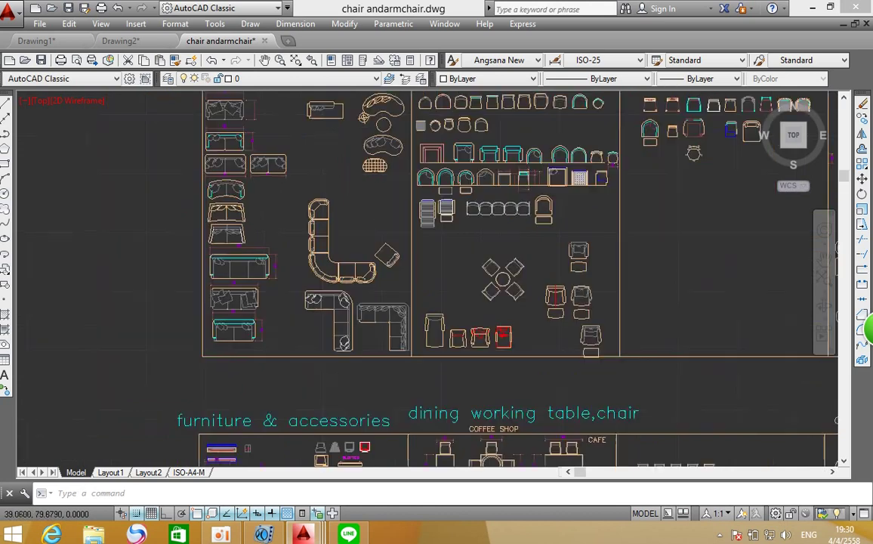
pyautogui.scroll(-1, 430, 184)
pyautogui.scroll(1, 355, 309)
pyautogui.scroll(2, 358, 304)
pyautogui.scroll(2, 356, 304)
pyautogui.scroll(-2, 357, 303)
pyautogui.moveTo(383, 308)
pyautogui.mouseDown(button='middle')
pyautogui.moveTo(385, 239)
pyautogui.moveTo(362, 200)
pyautogui.mouseUp(button='middle')
pyautogui.scroll(-4, 384, 240)
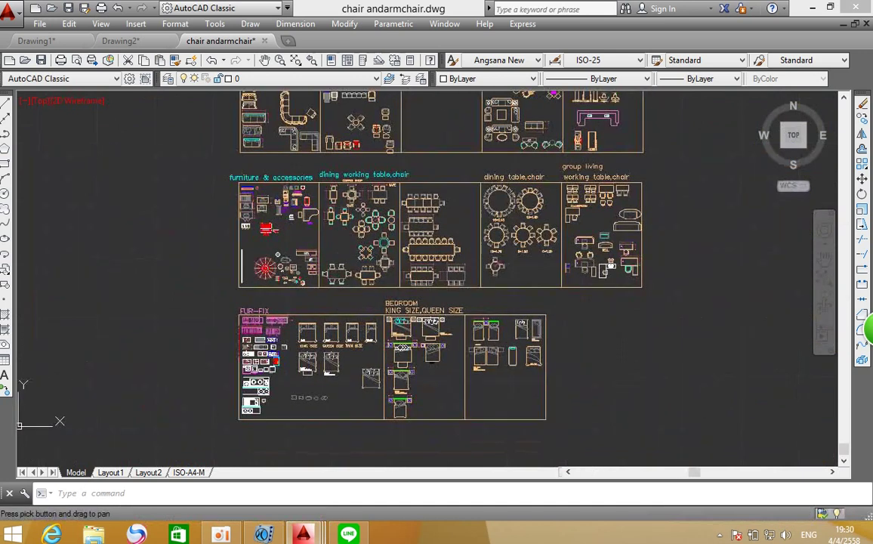
# - Inspect the ISO-A4-M sheet's chair&armchair&living title block, then switch to model space
pyautogui.click(185, 472)
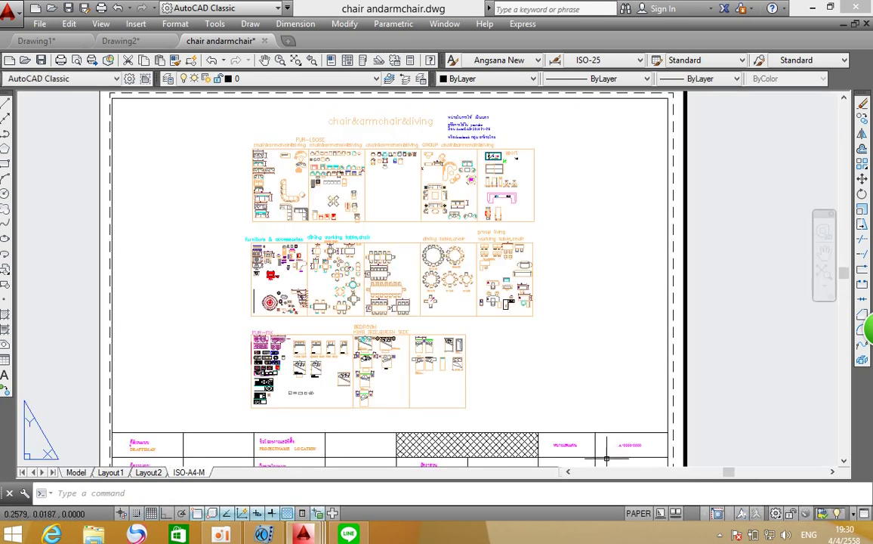
pyautogui.moveTo(548, 415); pyautogui.dragTo(593, 366, button='middle')
pyautogui.scroll(1, 596, 370)
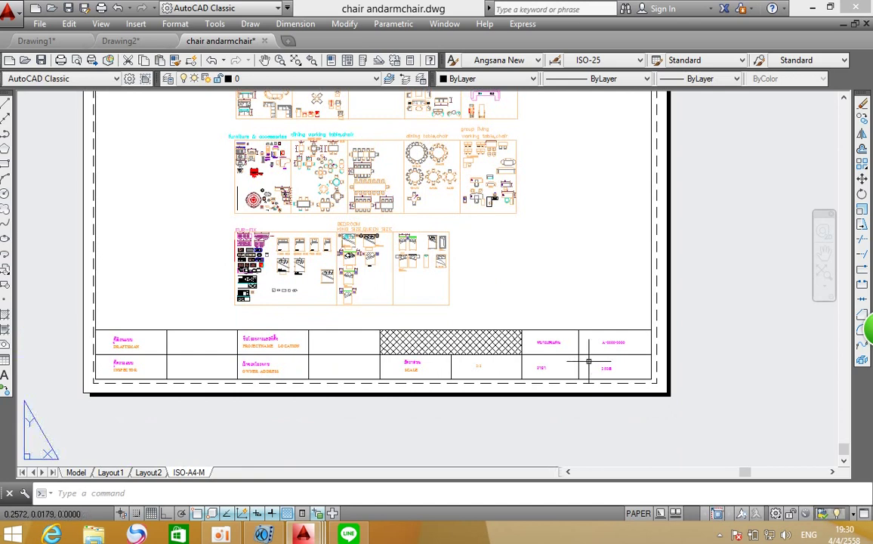
pyautogui.scroll(4, 628, 404)
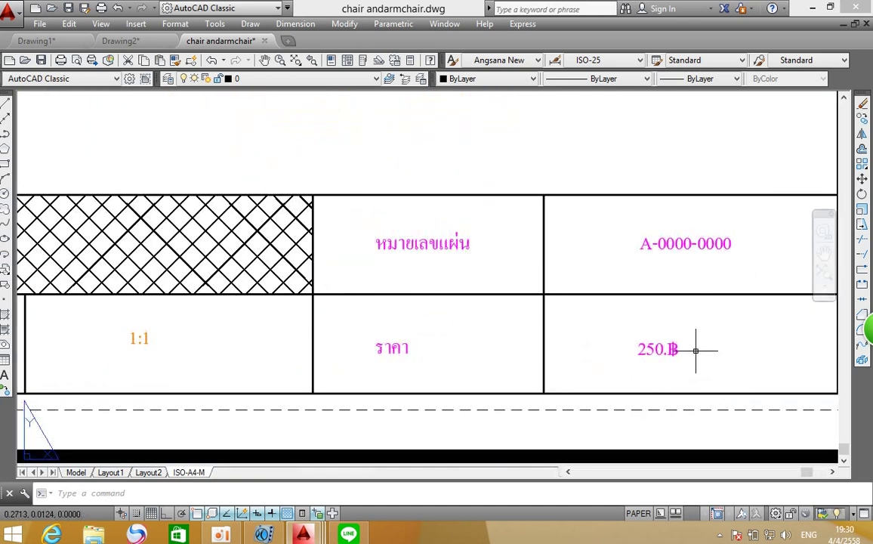
pyautogui.scroll(-5, 687, 349)
pyautogui.scroll(-1, 618, 313)
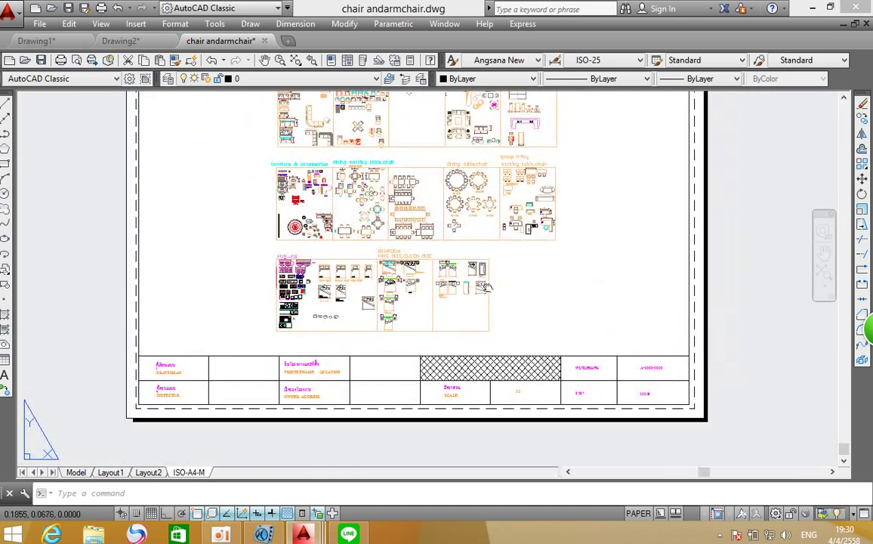
pyautogui.moveTo(554, 322); pyautogui.dragTo(494, 370, button='middle')
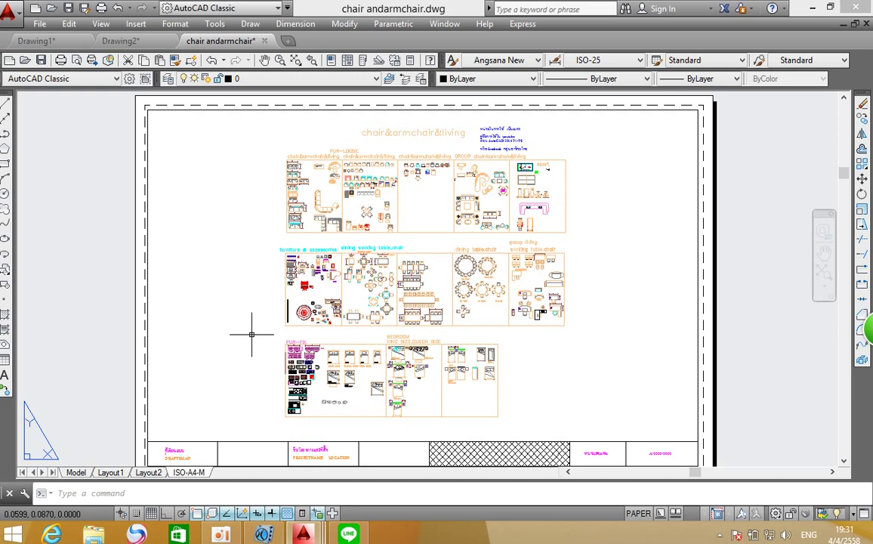
pyautogui.scroll(-2, 251, 285)
pyautogui.moveTo(251, 302)
pyautogui.mouseDown(button='middle')
pyautogui.moveTo(251, 283)
pyautogui.moveTo(320, 278)
pyautogui.mouseUp(button='middle')
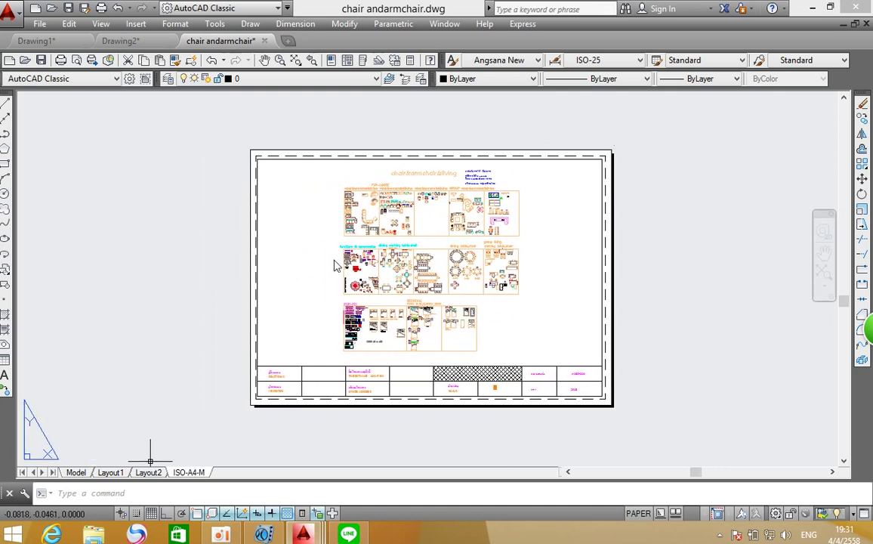
pyautogui.click(76, 472)
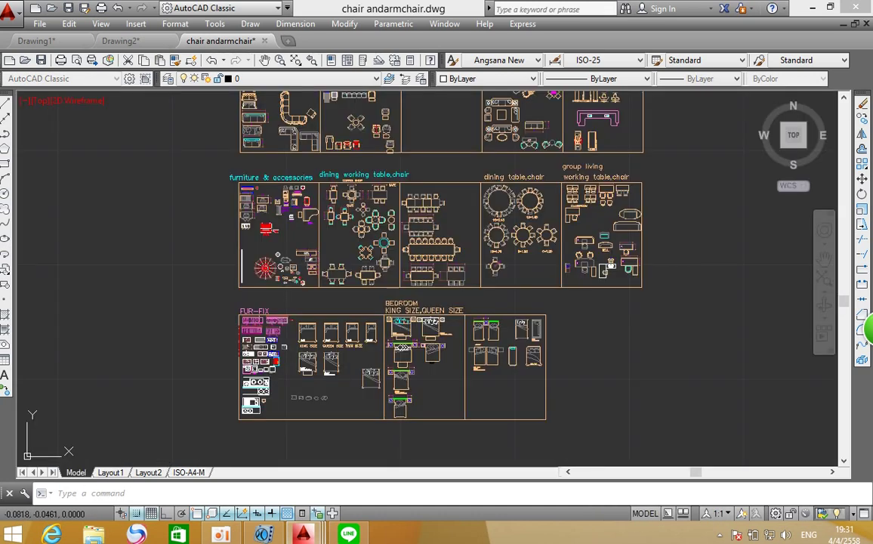
pyautogui.moveTo(420, 221); pyautogui.dragTo(404, 264, button='middle')
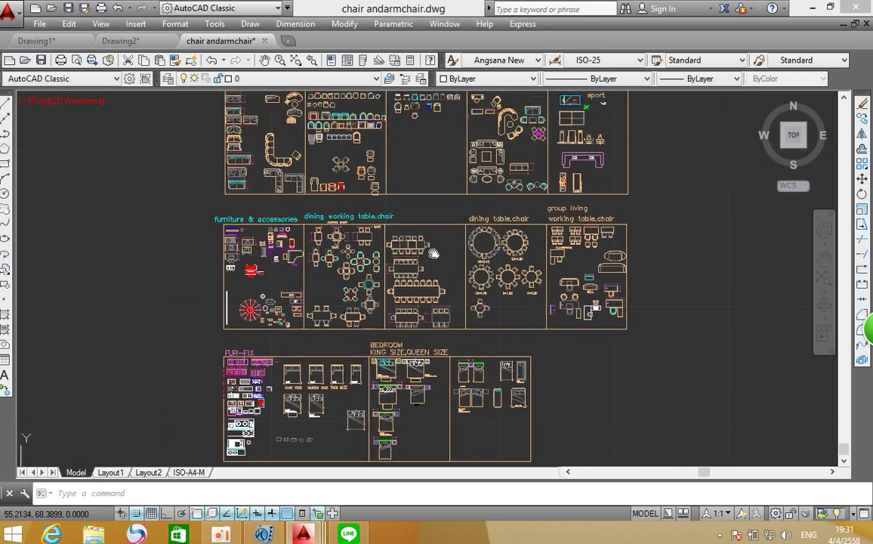
pyautogui.scroll(-1, 633, 227)
pyautogui.scroll(1, 633, 227)
pyautogui.moveTo(634, 227); pyautogui.dragTo(629, 241, button='middle')
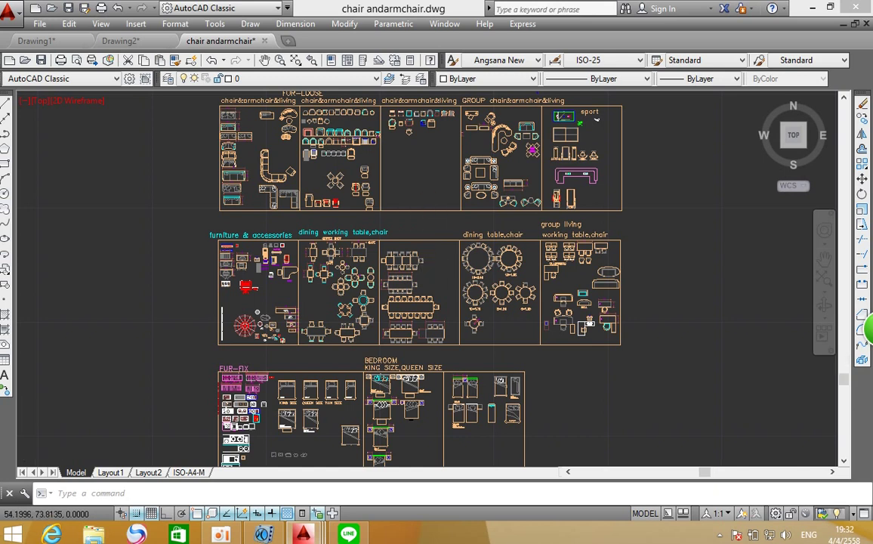
pyautogui.scroll(-2, 371, 294)
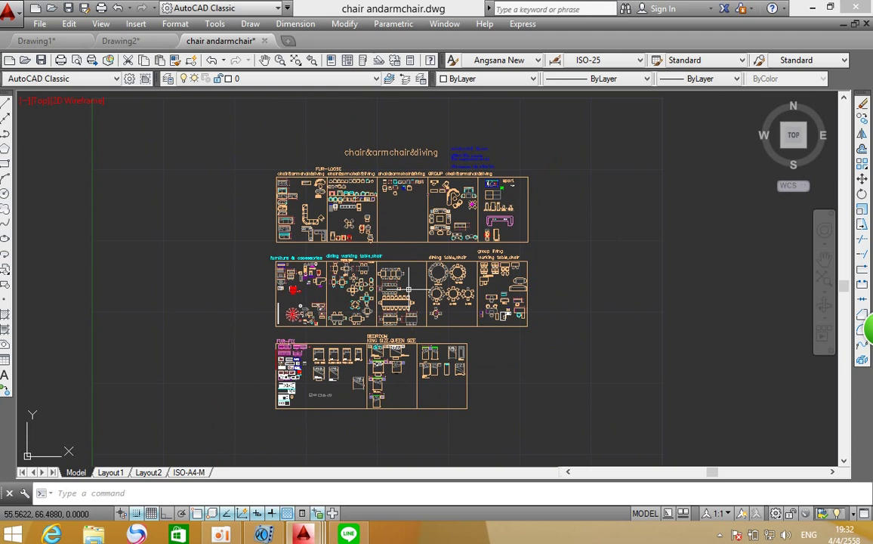
pyautogui.moveTo(397, 272); pyautogui.dragTo(414, 270, button='middle')
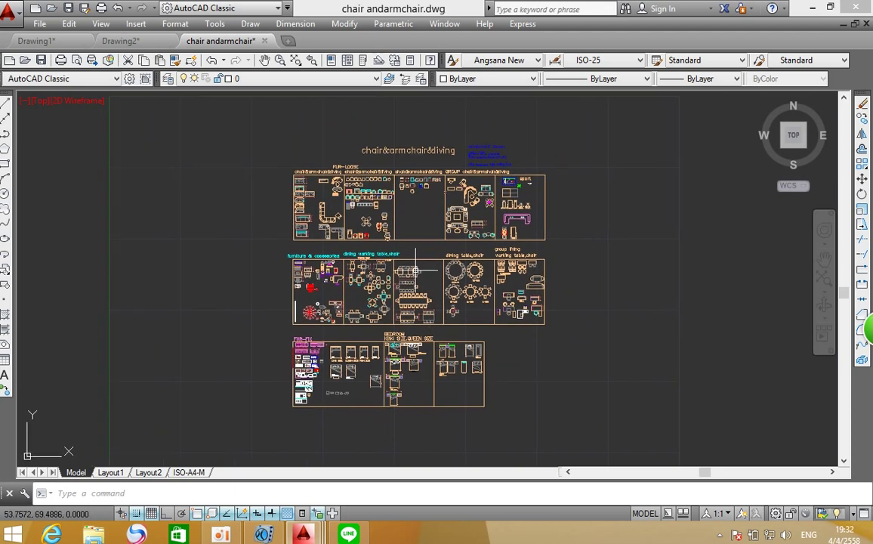
pyautogui.scroll(2, 414, 269)
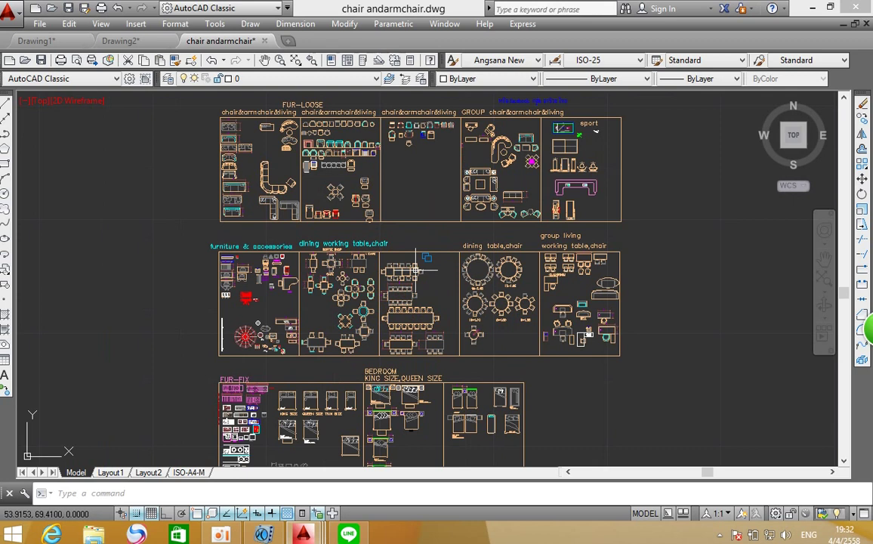